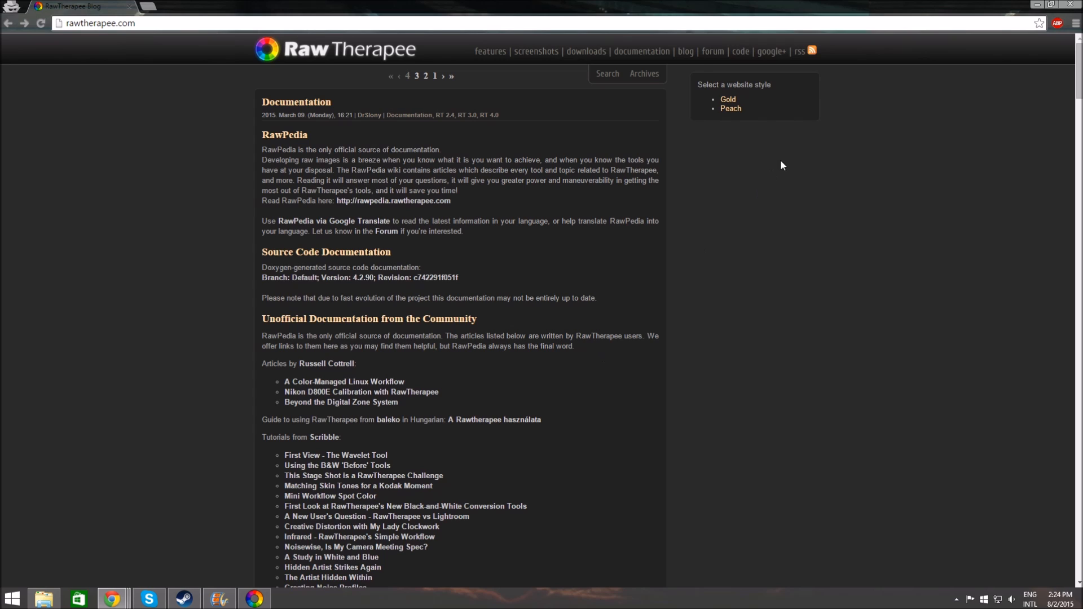
Open the downloads page of the RawTherapee website and highlight the RT 4.2.269 entry for Windows Vista/7/8 64-bit
scroll(378, 196, down, 5)
scroll(1027, 203, up, 5)
click(592, 50)
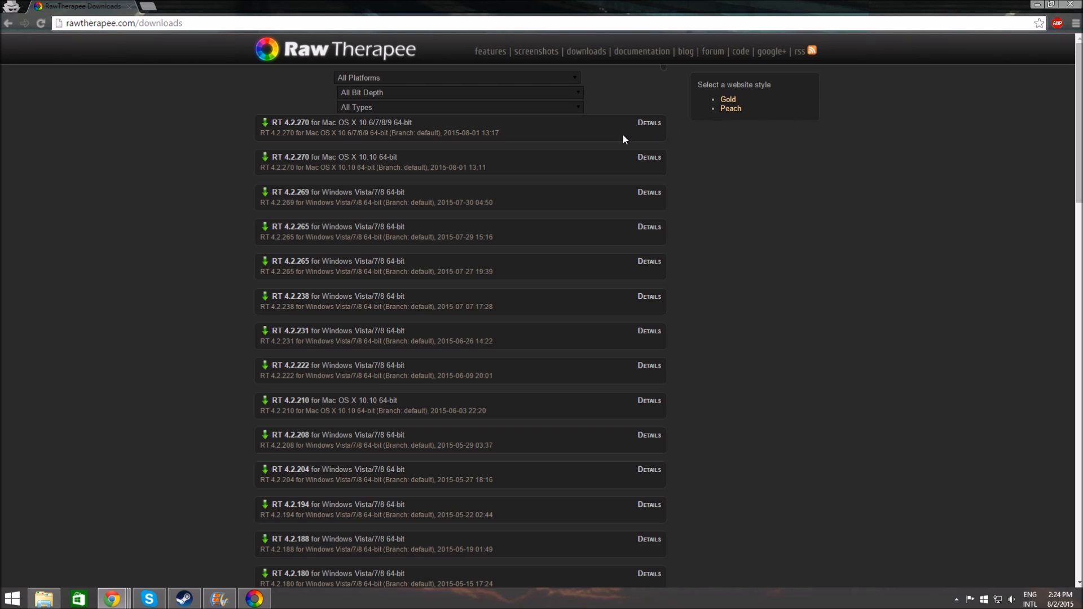
drag(427, 190, 270, 193)
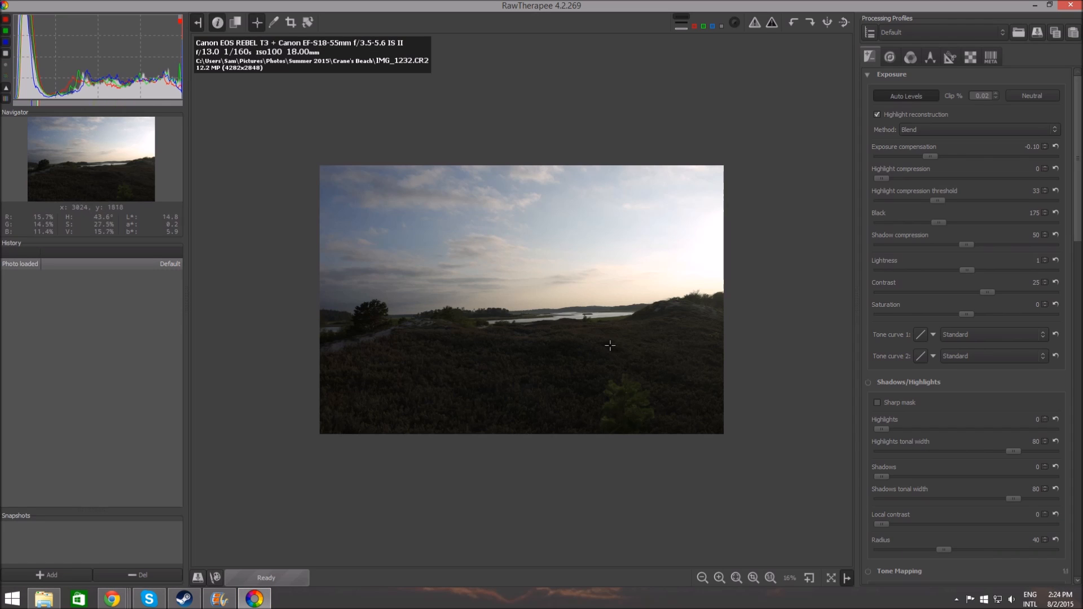
Switch to RawTherapee and examine the unedited IMG_1232.CR2 landscape photo at several zoom levels
scroll(497, 226, up, 2)
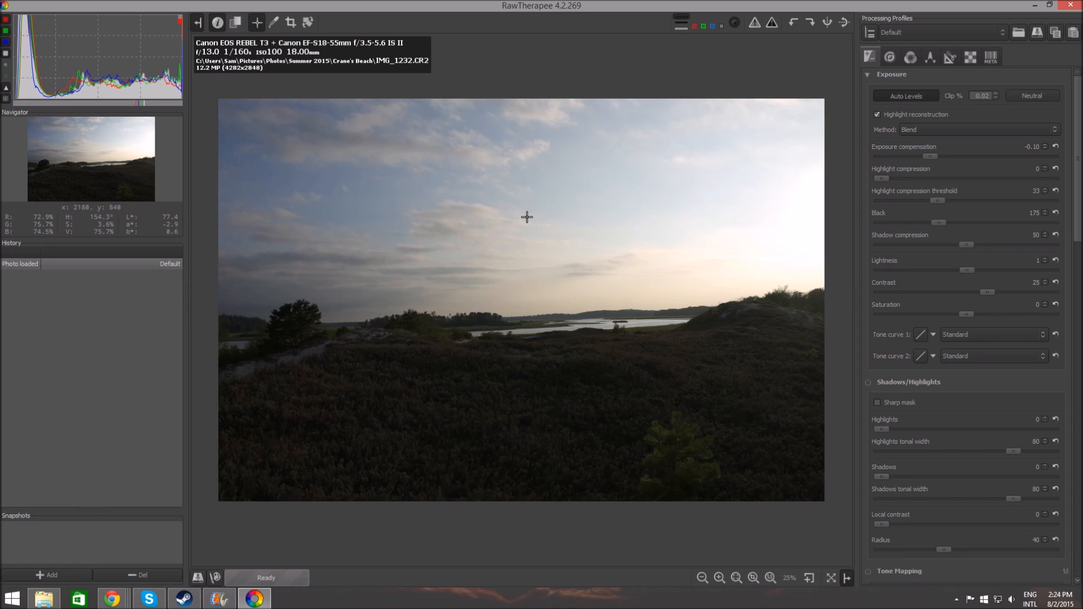
scroll(532, 210, down, 3)
scroll(653, 229, up, 3)
scroll(654, 229, down, 1)
scroll(654, 229, up, 1)
scroll(816, 149, down, 1)
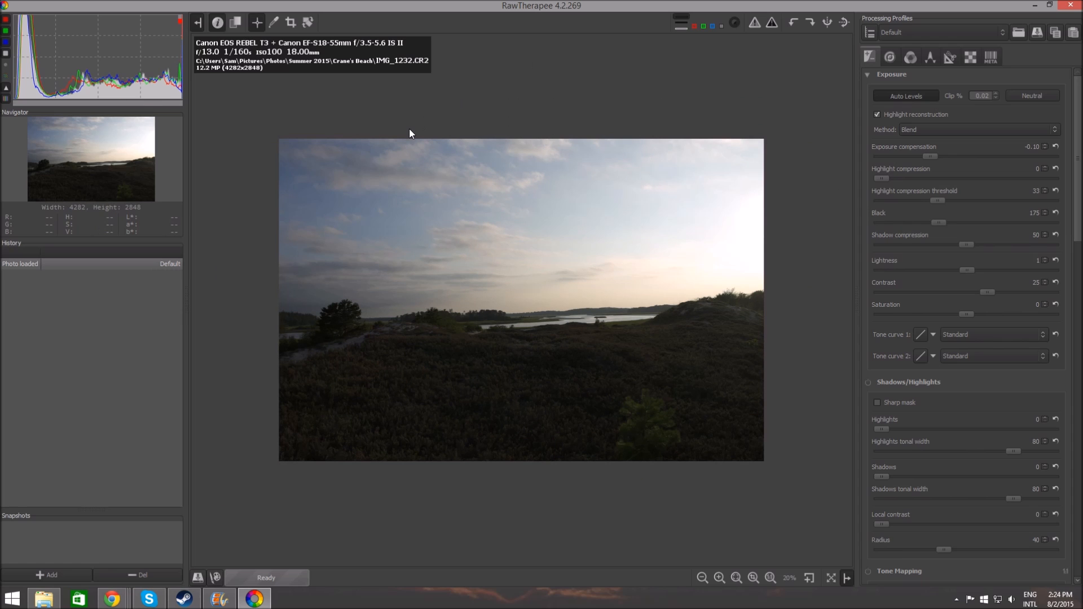
scroll(621, 208, up, 2)
scroll(620, 208, down, 2)
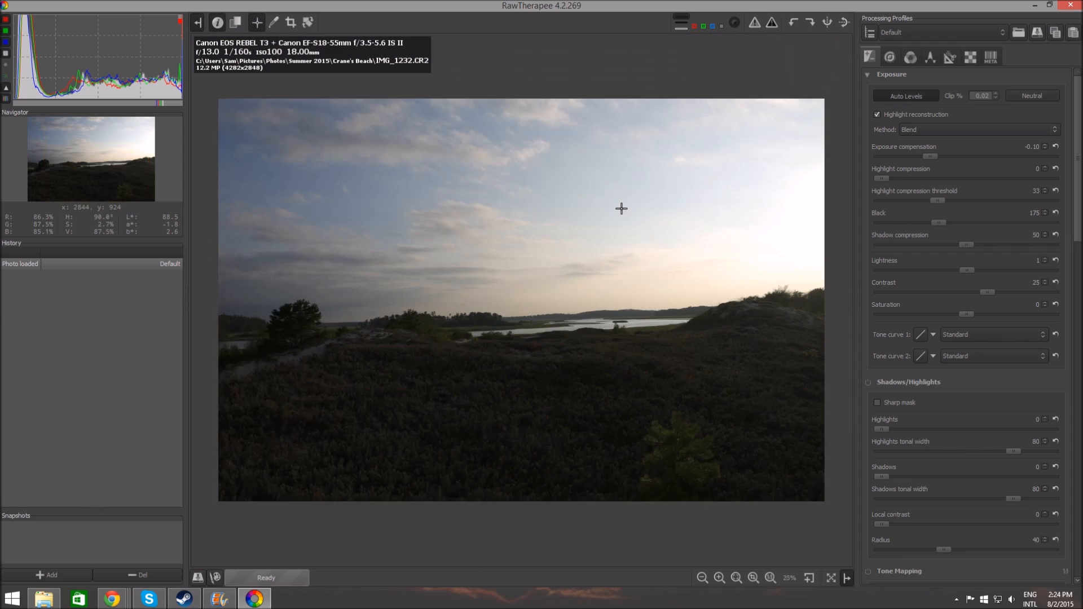
Switch to File Explorer and view IMG_1232 from the Crane's Beach folder full screen, closing it when done
mouse_move(251, 587)
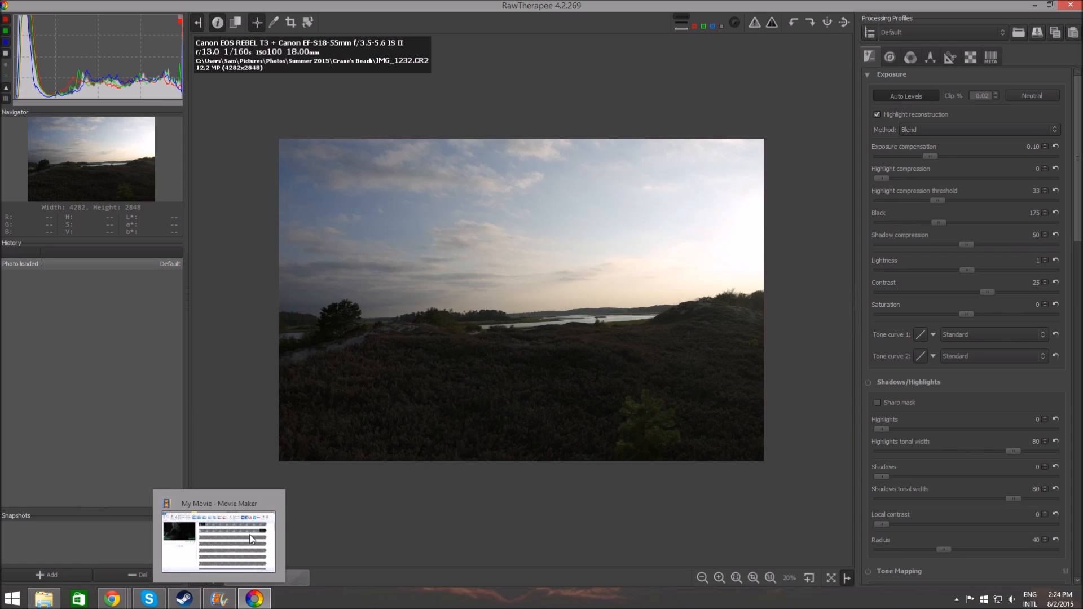
click(43, 600)
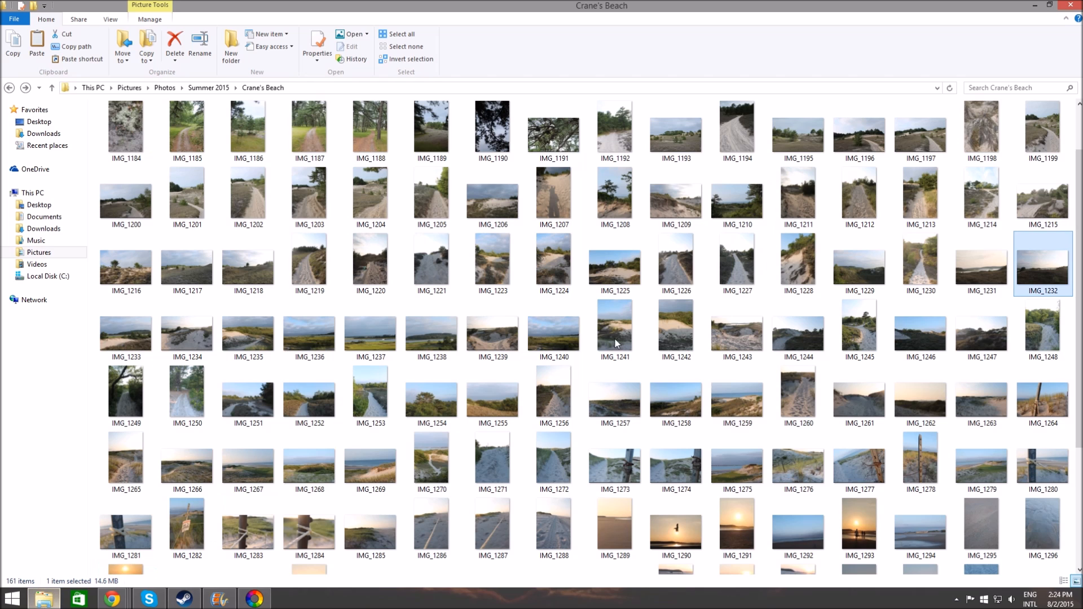
double_click(1048, 263)
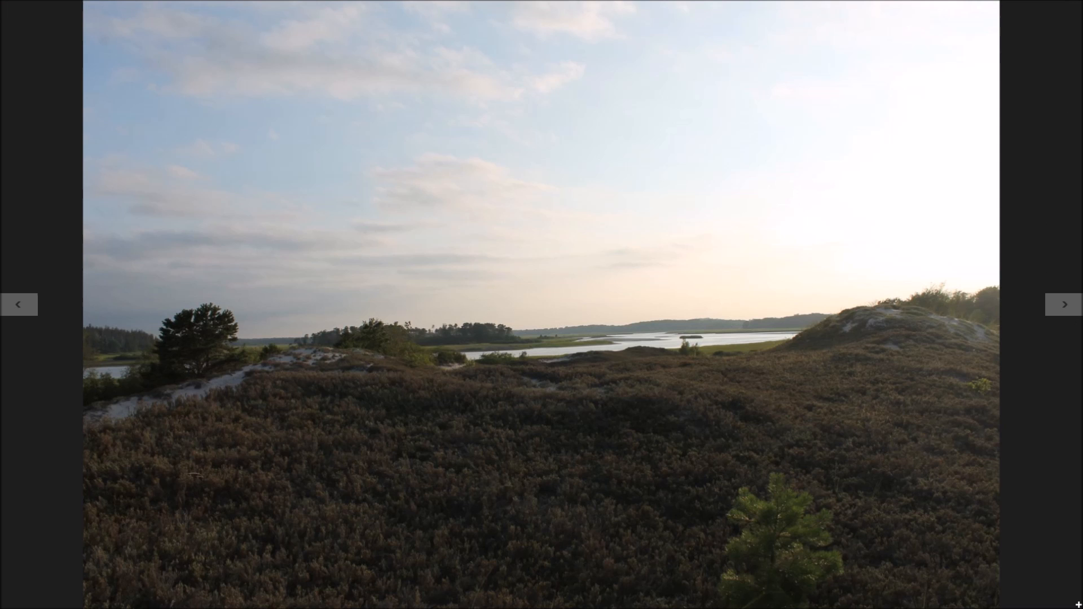
click(1072, 6)
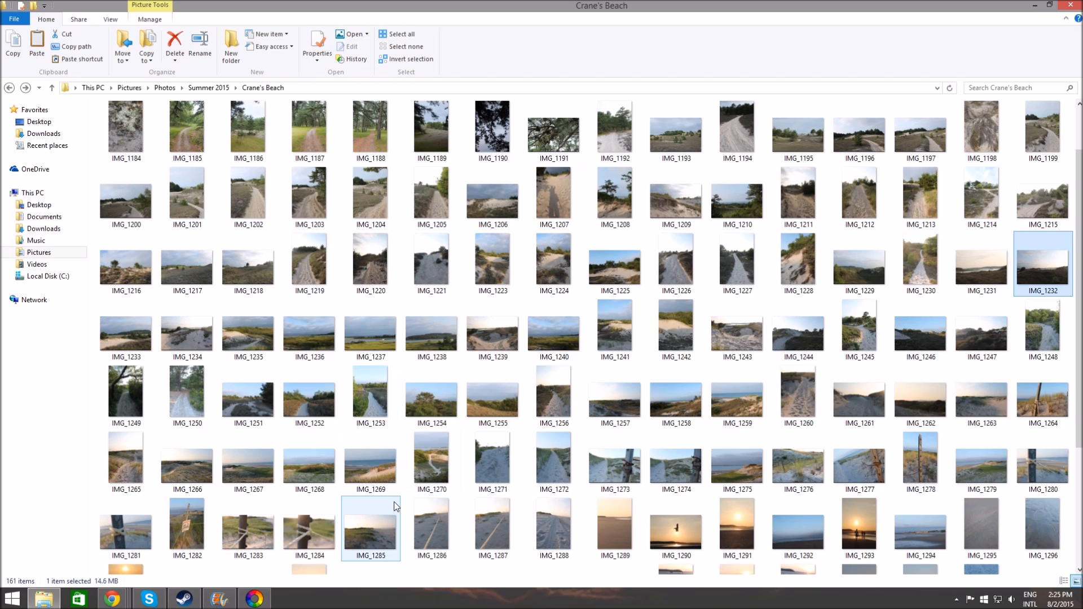
mouse_move(395, 506)
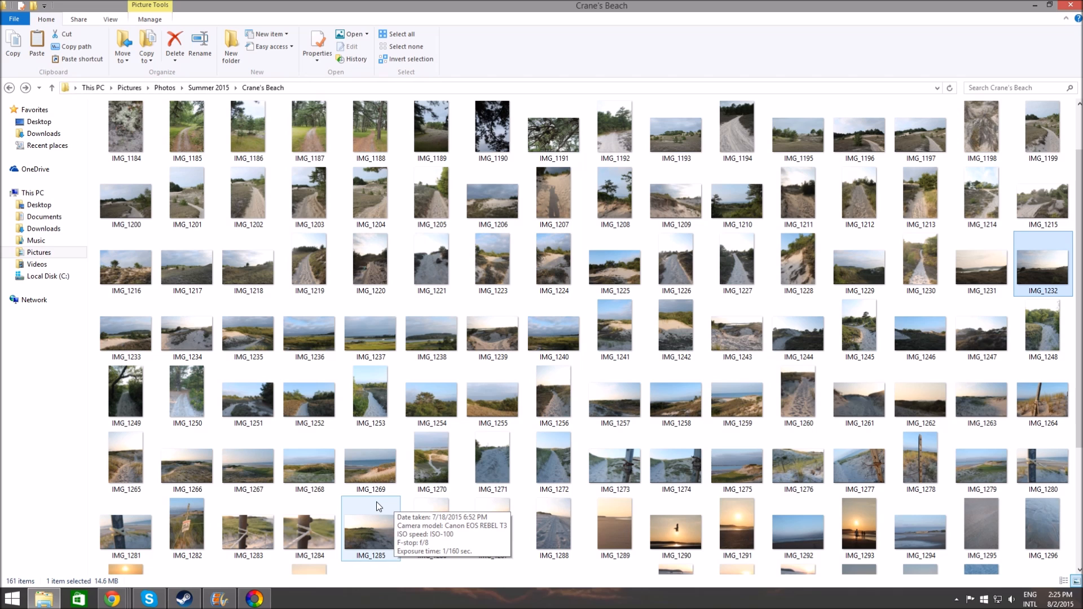
Return to RawTherapee and look through the exposure tools down to the CIE Color Appearance Model section
click(255, 599)
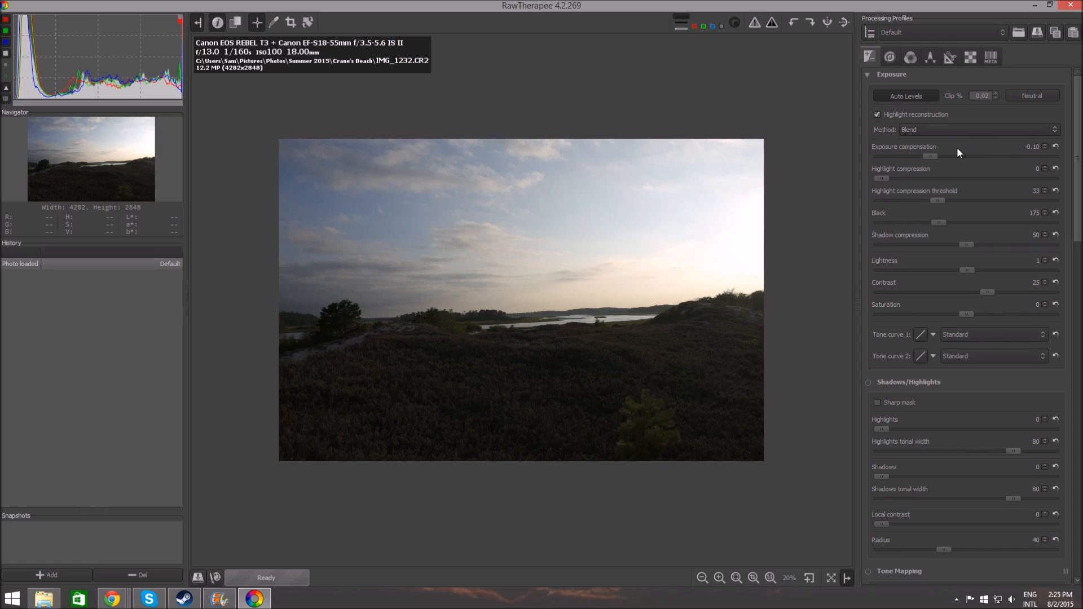
scroll(904, 95, down, 5)
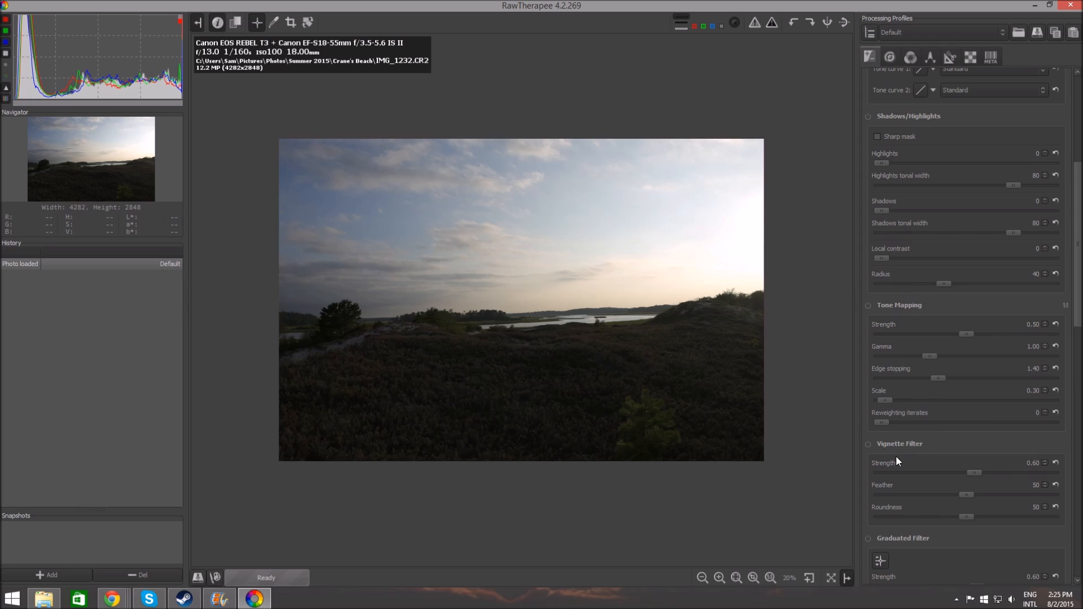
scroll(901, 451, down, 3)
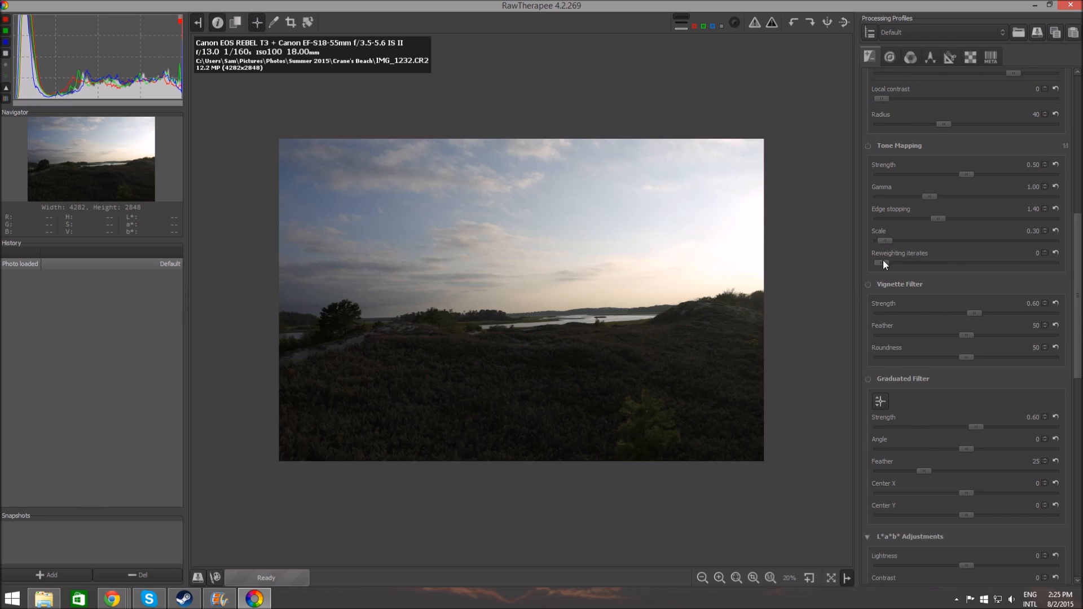
scroll(887, 265, down, 3)
scroll(923, 374, down, 8)
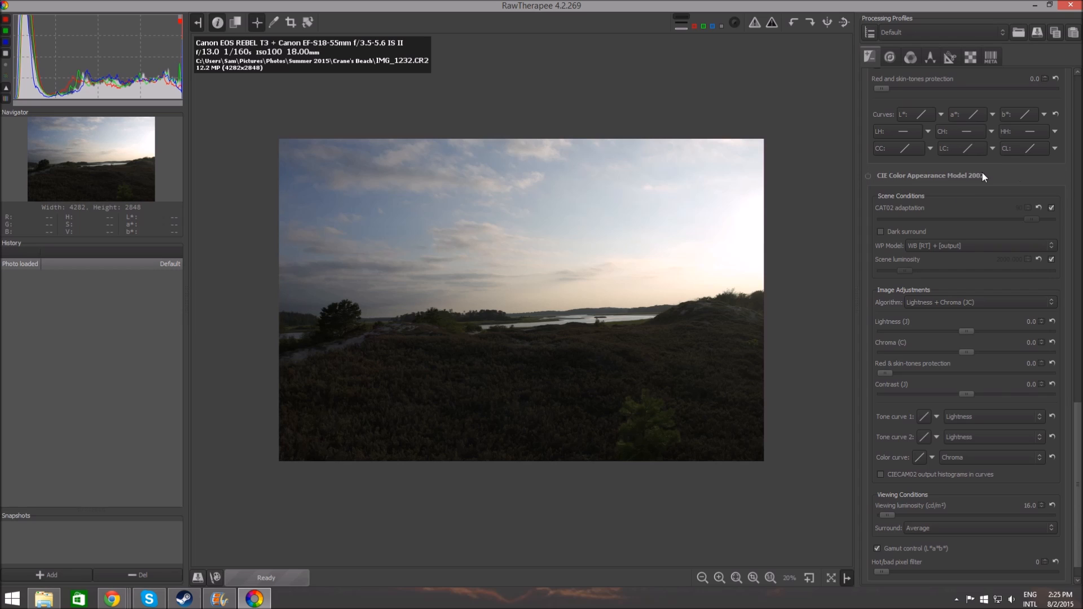
scroll(1049, 261, down, 1)
scroll(1004, 330, up, 10)
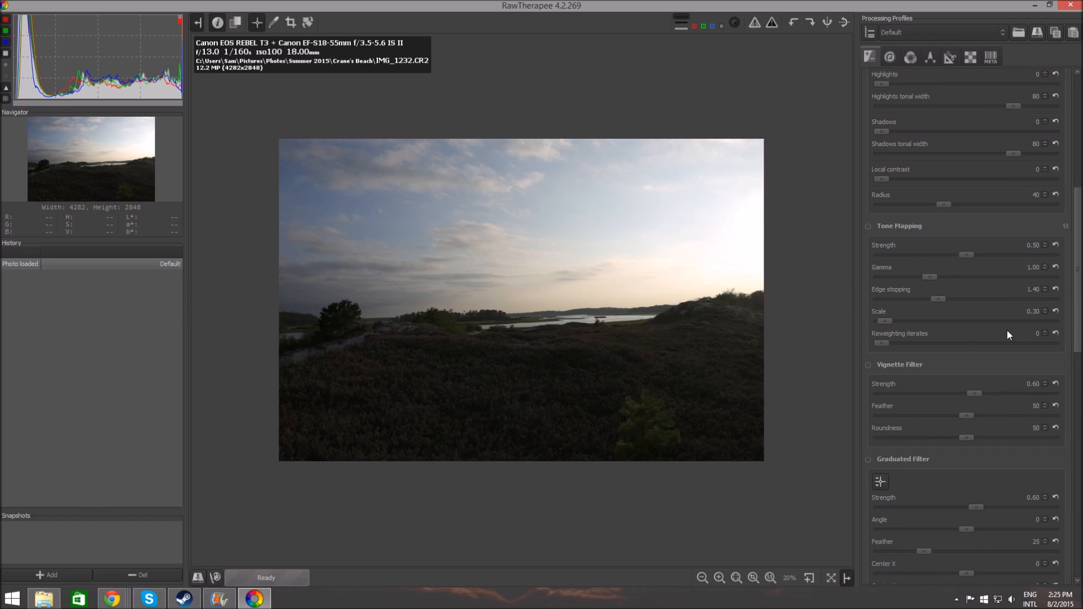
Enable Tone Mapping, switching it off and on again to compare its effect on the photo
scroll(1023, 329, up, 2)
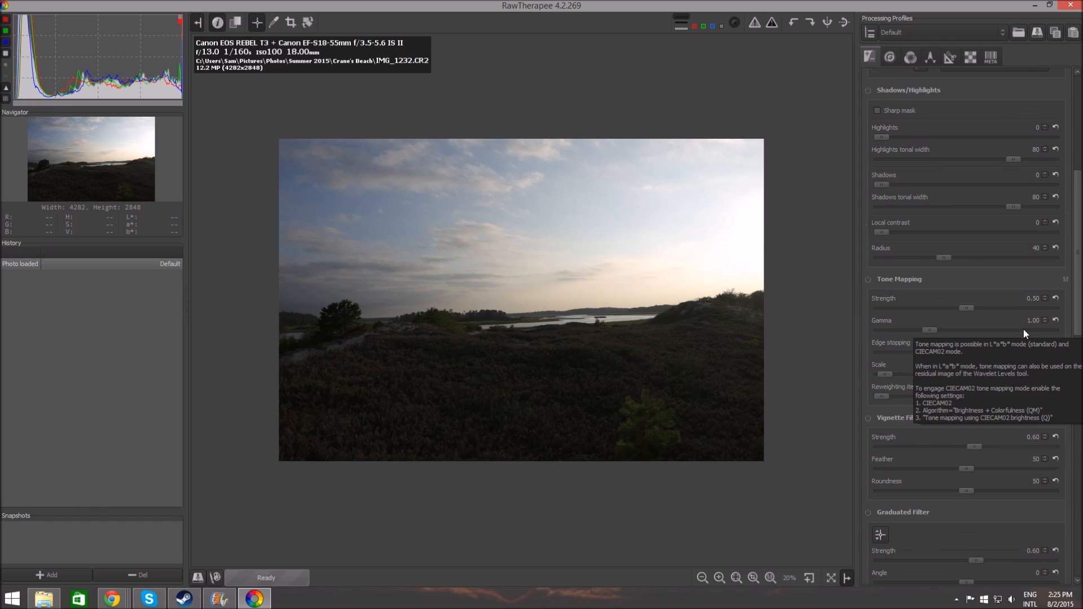
click(869, 279)
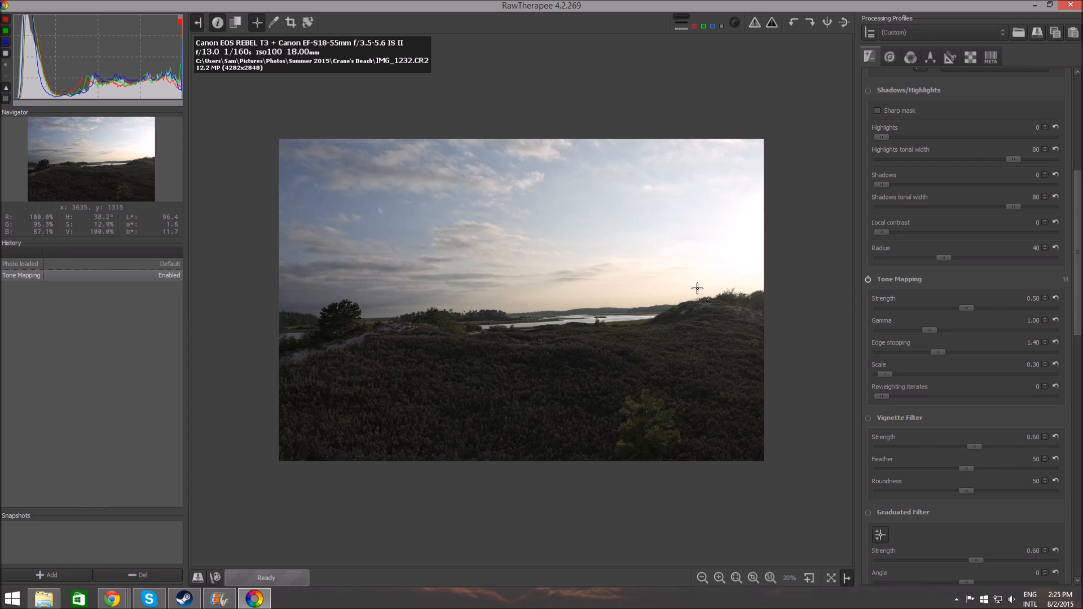
click(868, 279)
click(869, 279)
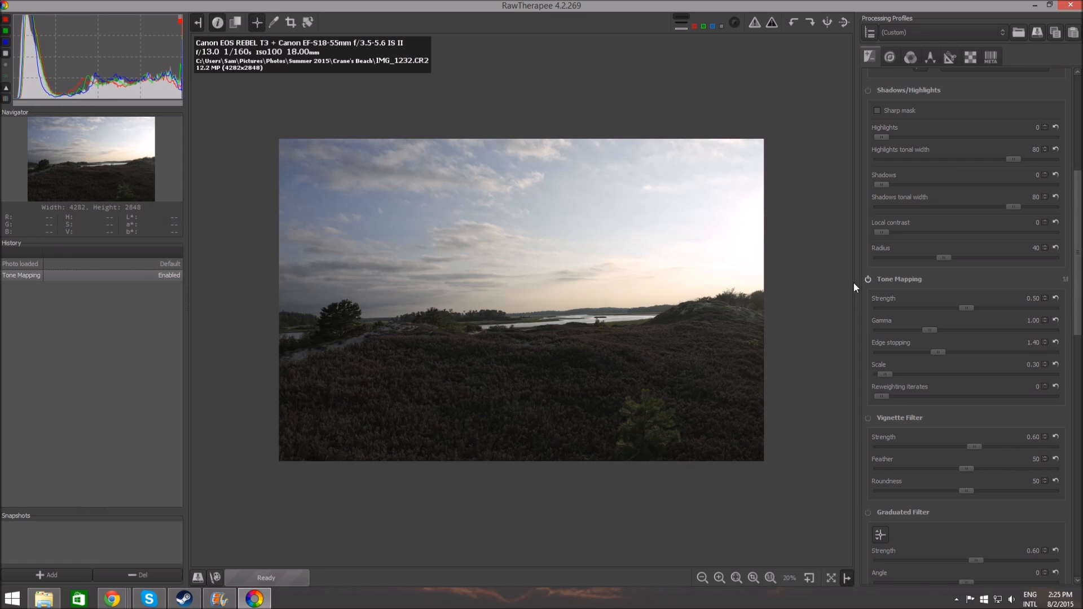
scroll(645, 372, up, 2)
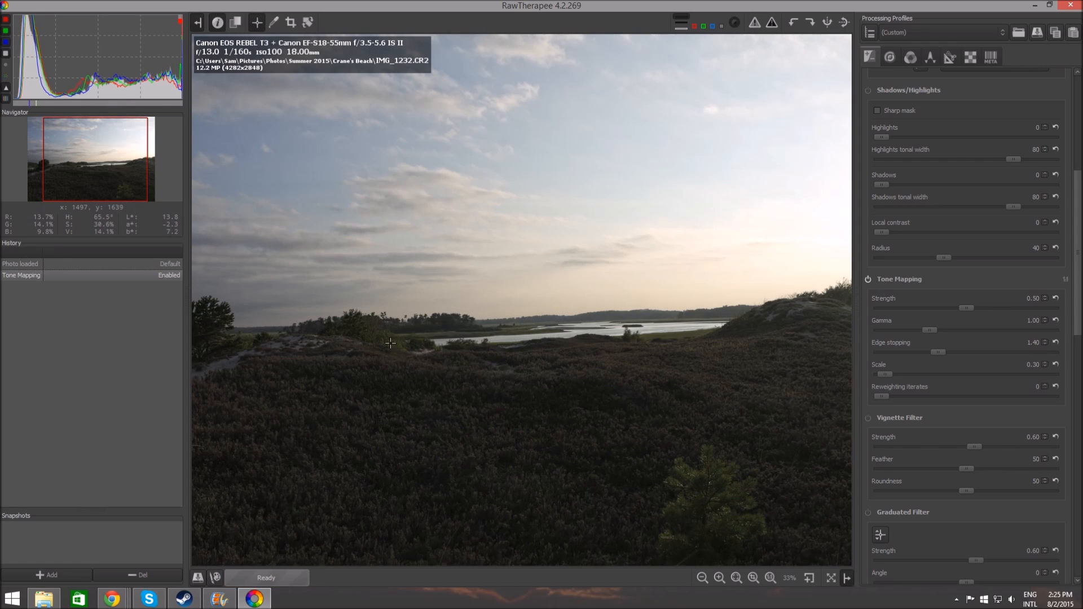
mouse_move(896, 276)
Set the Tone Mapping strength to 0.47
scroll(357, 332, down, 1)
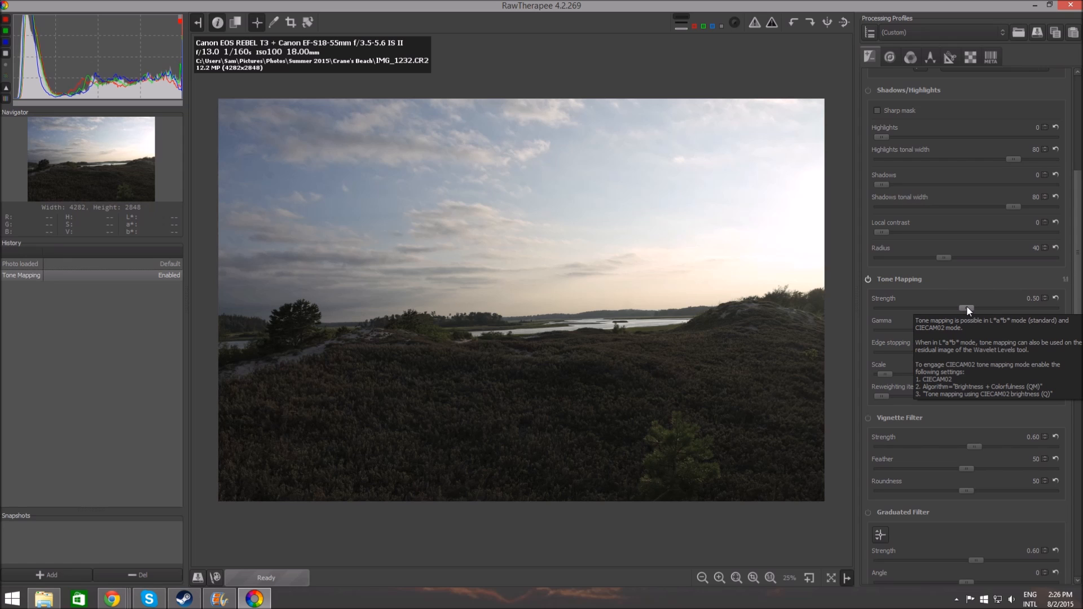
scroll(967, 309, down, 3)
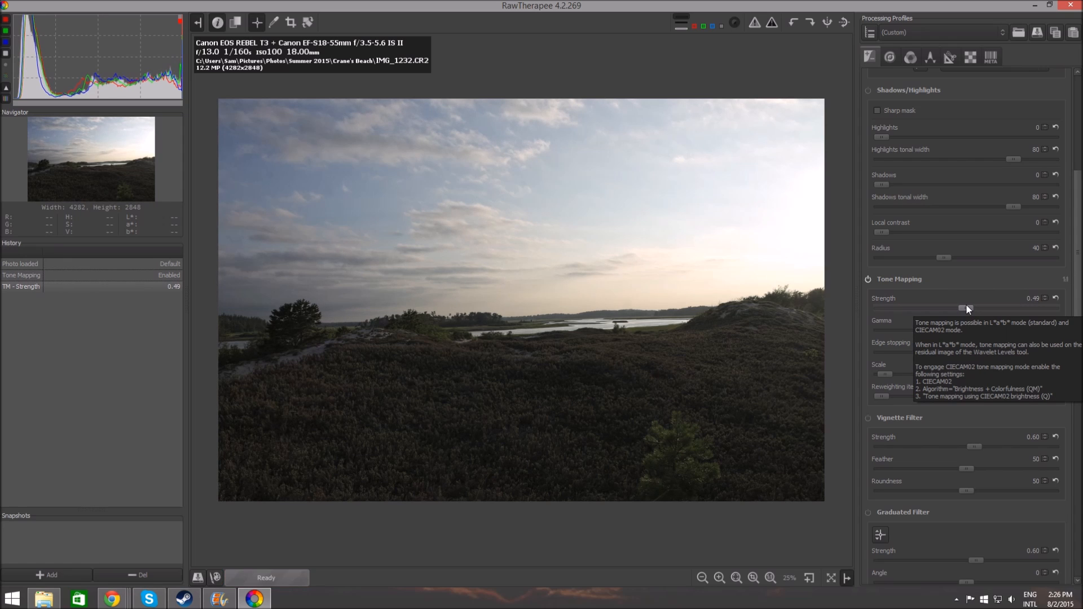
scroll(933, 281, down, 3)
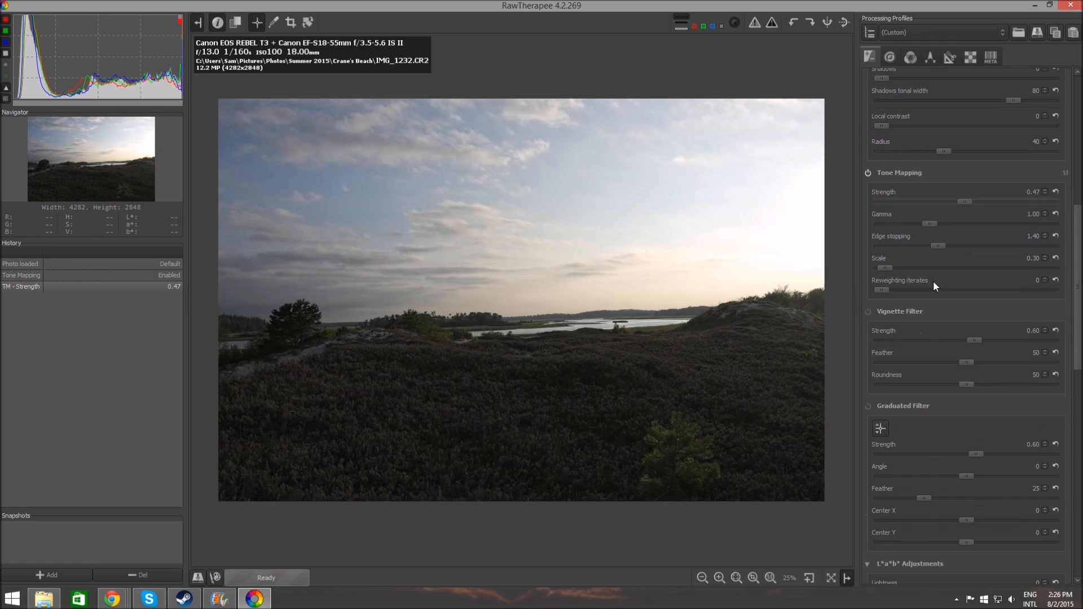
Try darker and brighter exposure compensation values and settle on 0.50
scroll(946, 274, up, 5)
scroll(947, 271, up, 5)
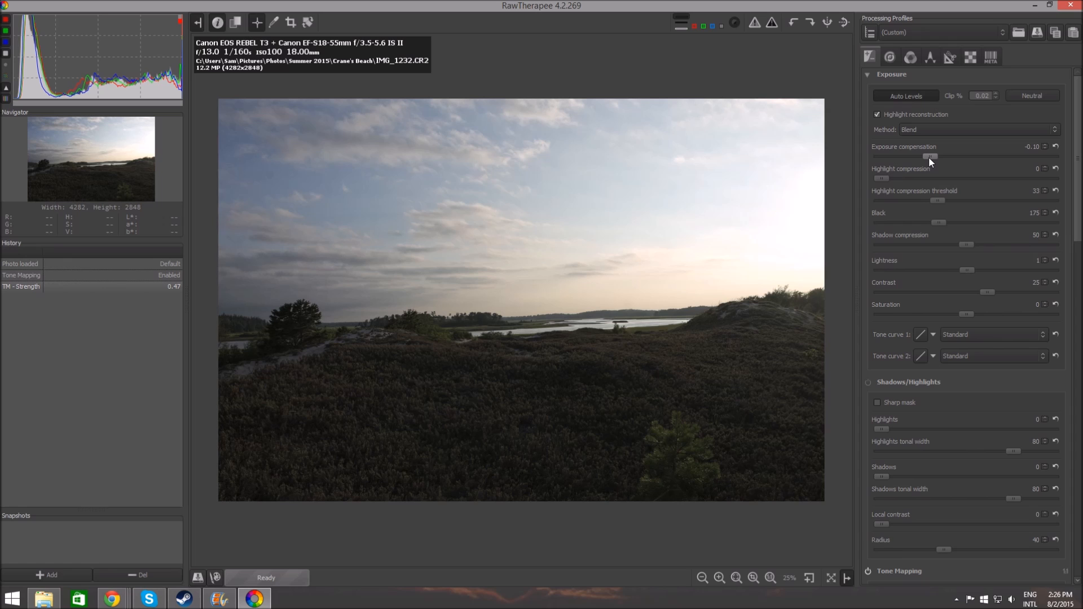
drag(929, 157, 932, 157)
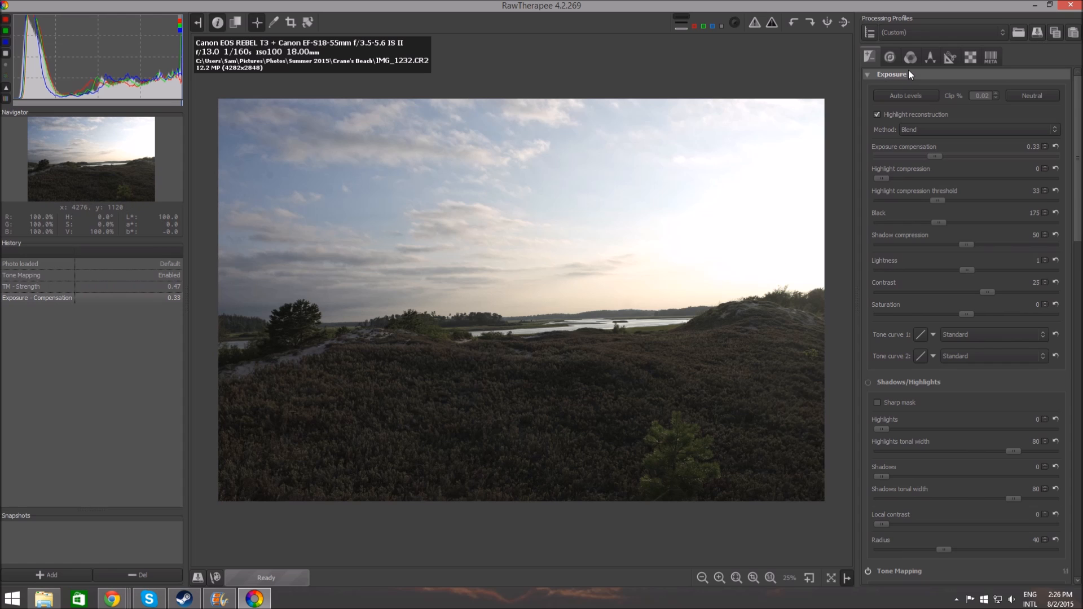
drag(933, 157, 928, 158)
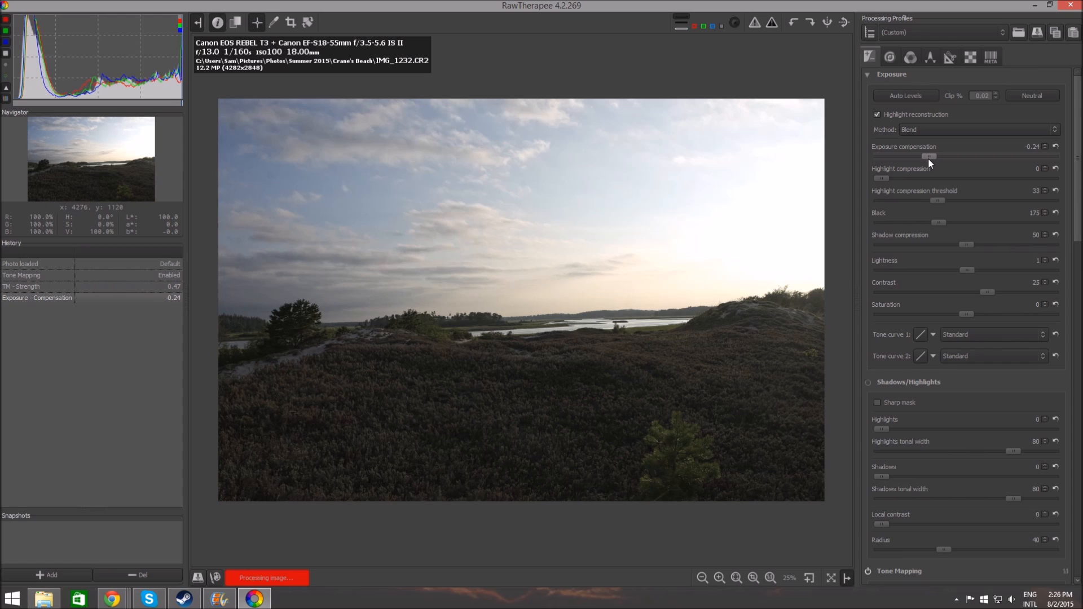
drag(932, 157, 939, 158)
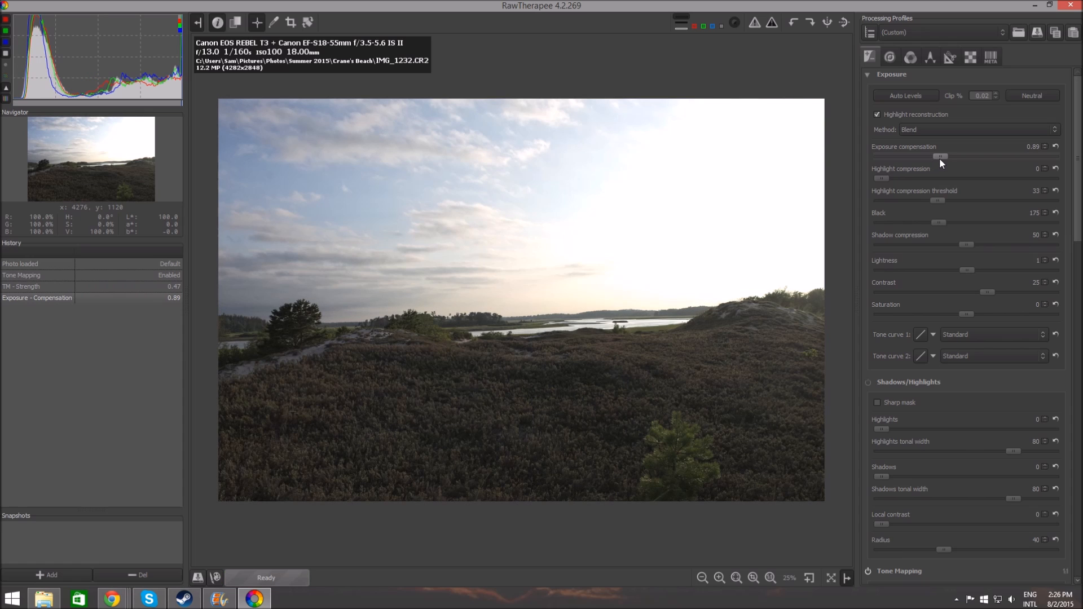
drag(939, 158, 935, 157)
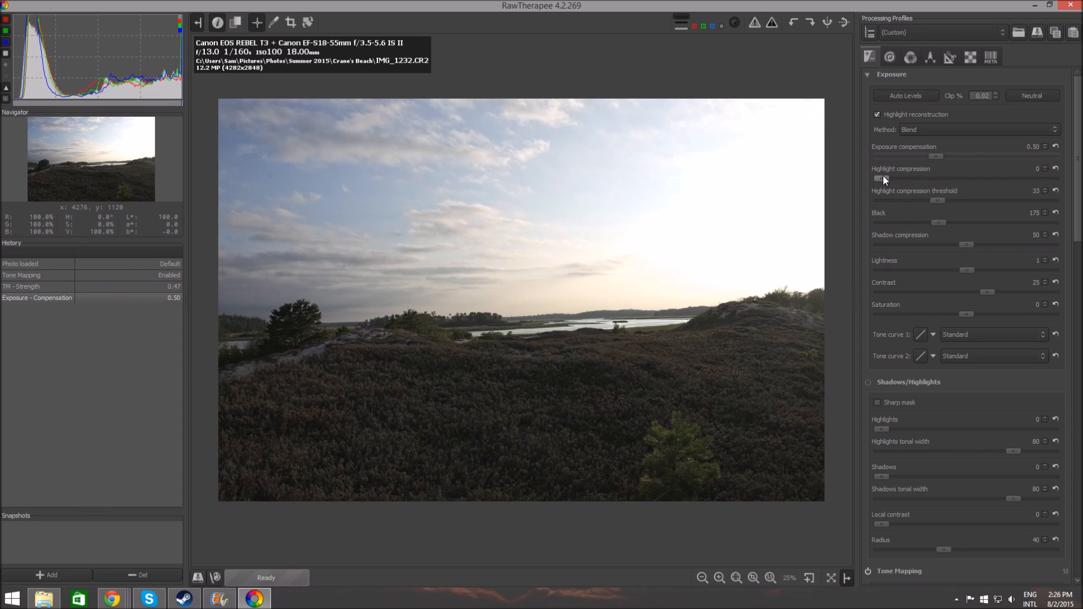
Set the shadow compression to 4 and check the photo at a different zoom level
drag(968, 245, 859, 239)
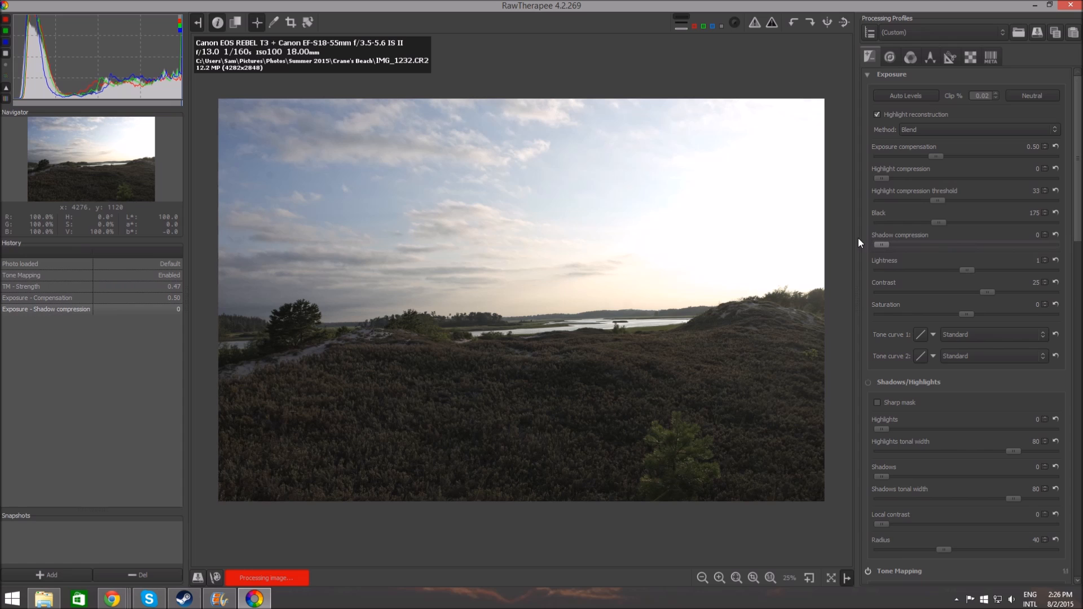
mouse_move(881, 245)
mouse_down()
mouse_move(1052, 237)
mouse_move(898, 246)
mouse_up()
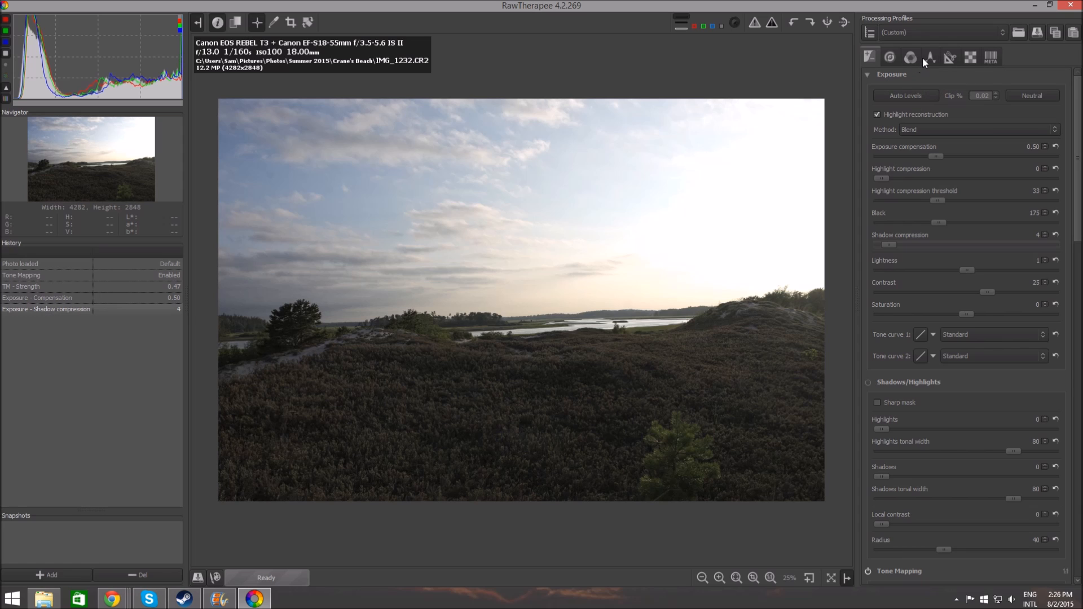
key(minus)
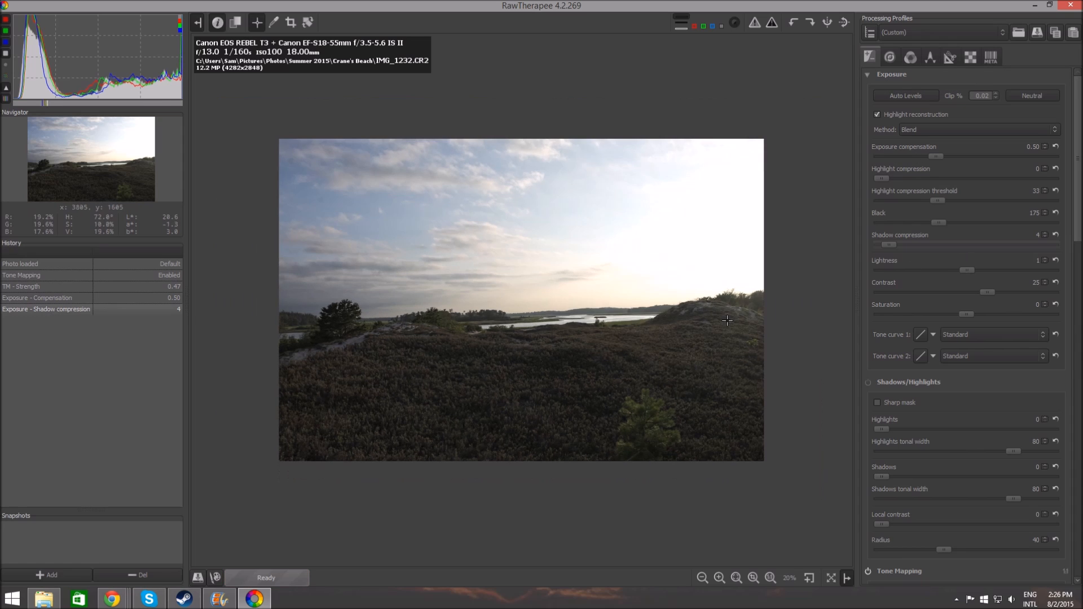
key(plus)
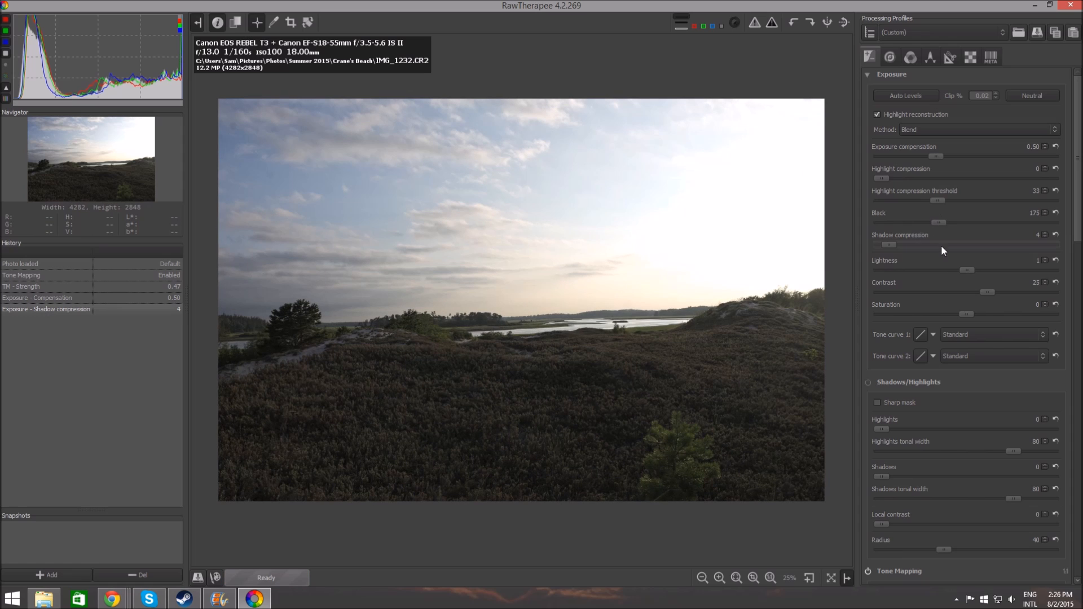
Set the lightness to 5 and the exposure compensation to 0.84
drag(971, 270, 974, 269)
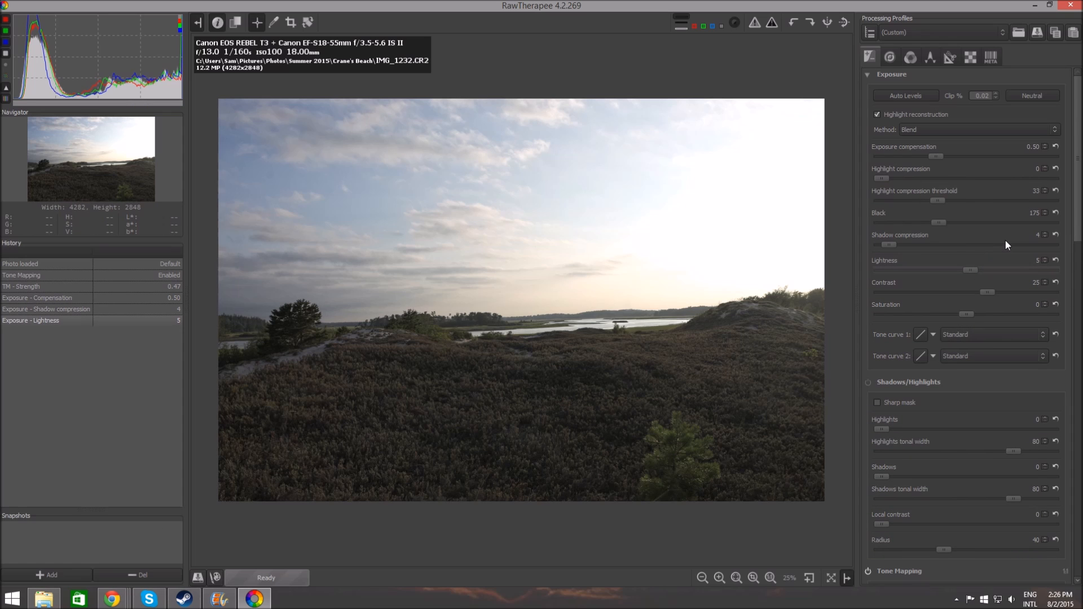
drag(935, 154, 938, 156)
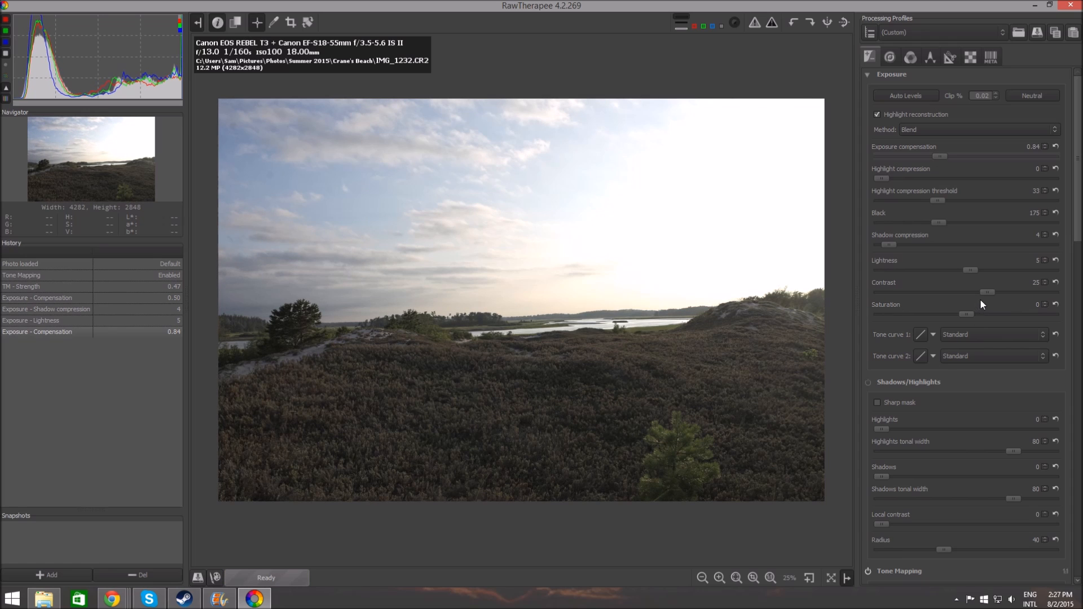
Change tone curve 1 to a custom curve
click(934, 334)
click(938, 354)
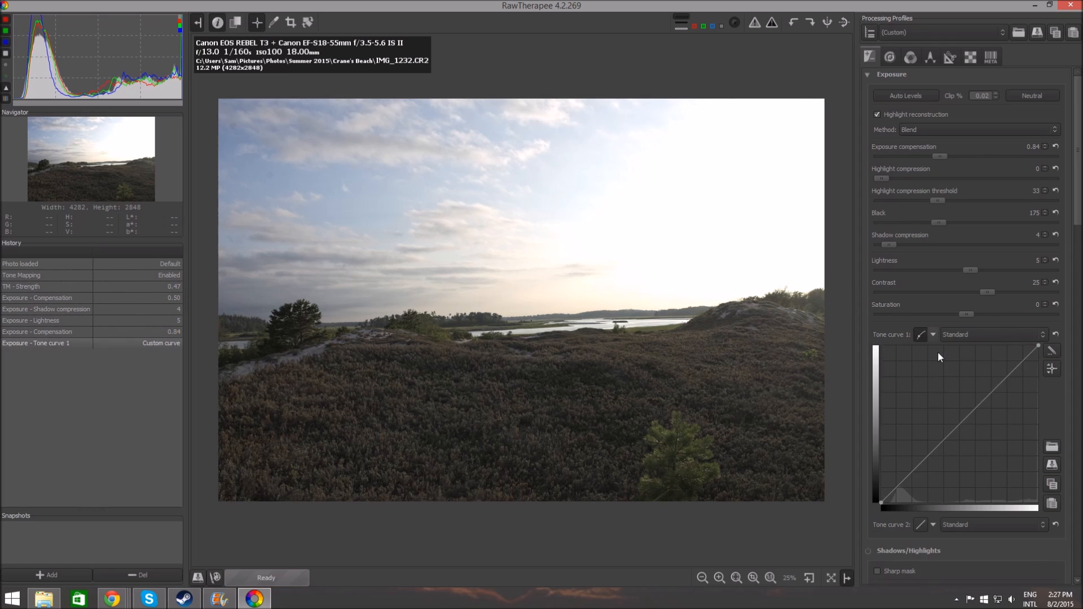
scroll(971, 316, down, 3)
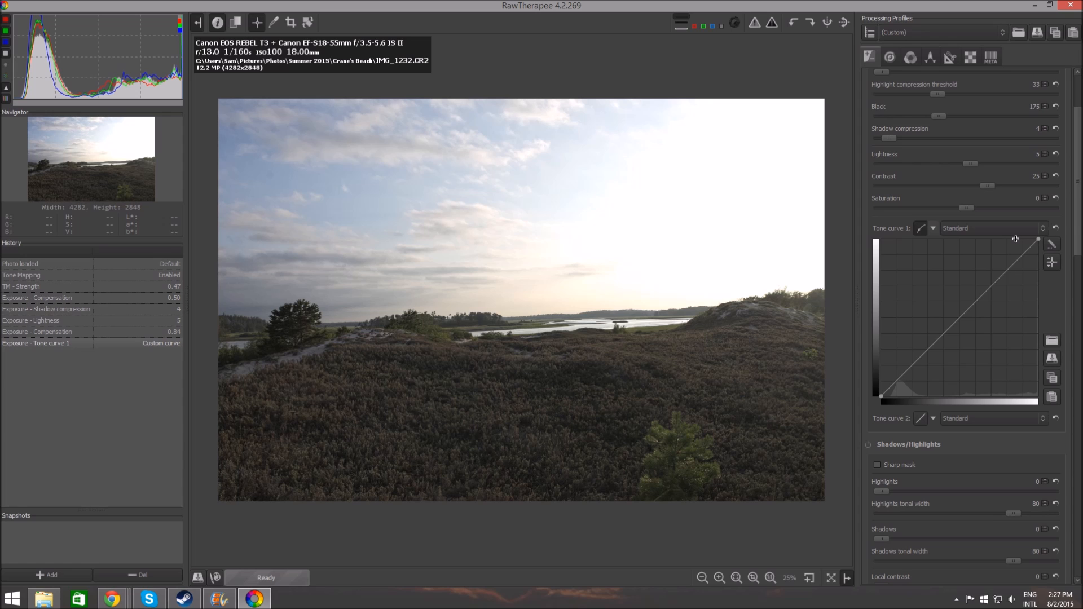
Shape tone curve 1 by slightly lowering the shadows, bringing the midtones back to the diagonal and slightly raising the highlights
drag(899, 377, 898, 384)
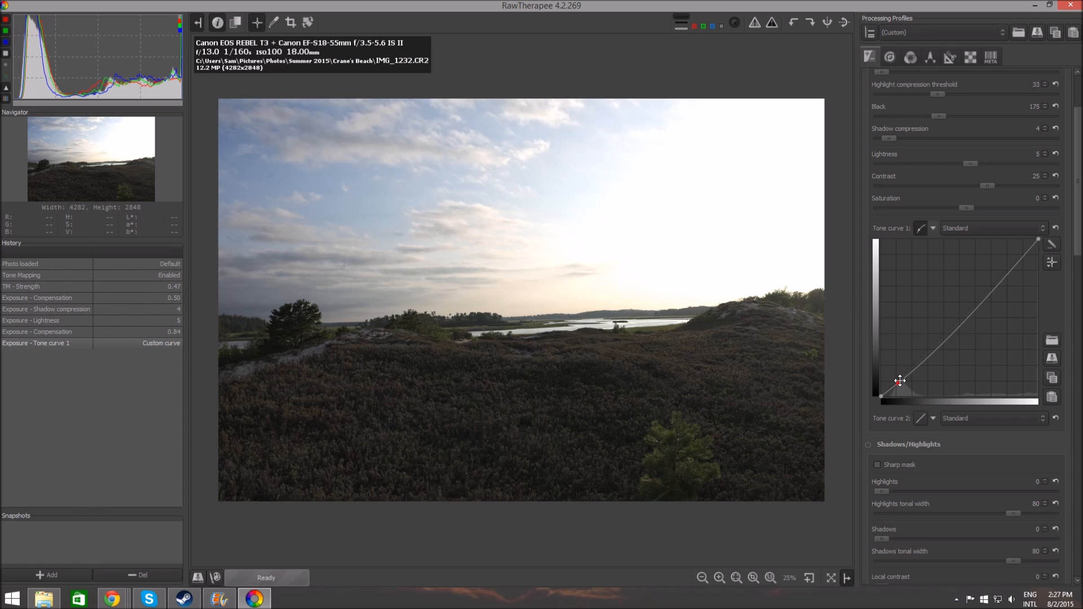
drag(896, 386, 898, 383)
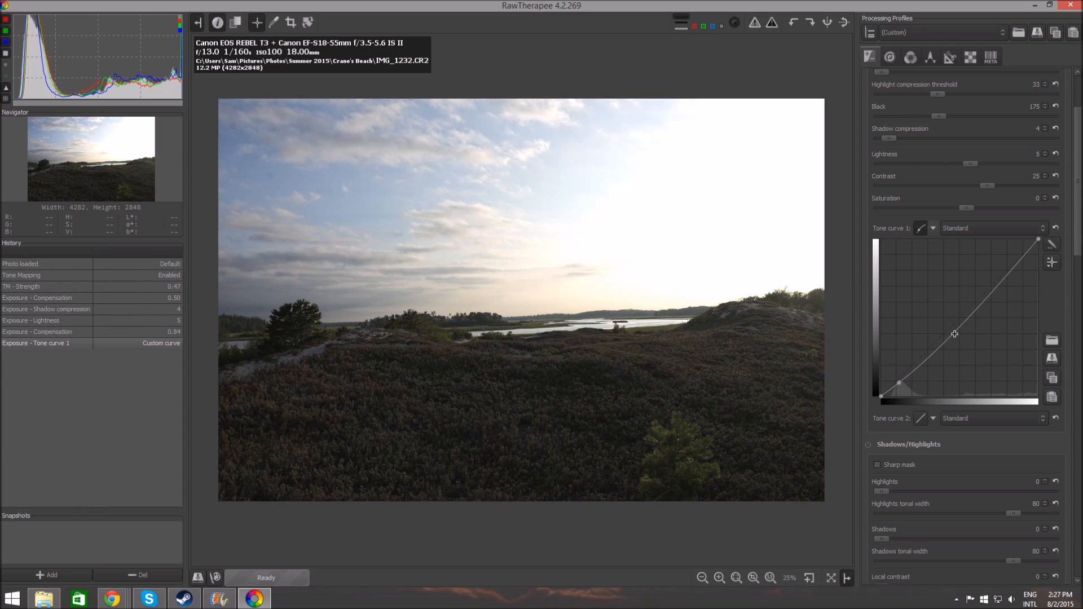
drag(960, 322, 959, 319)
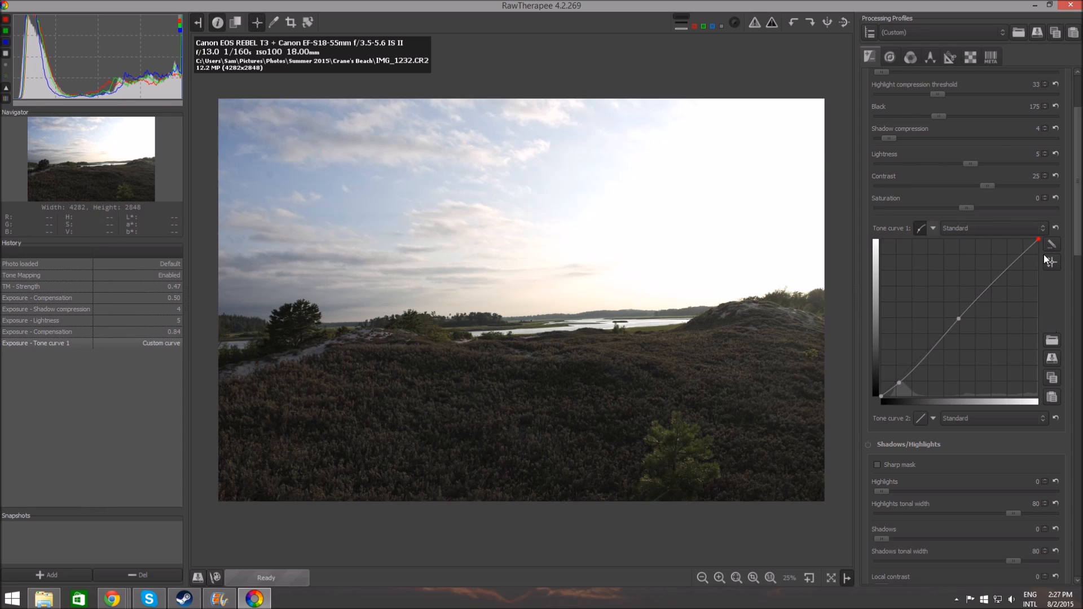
mouse_move(1027, 252)
mouse_down()
mouse_move(1008, 253)
mouse_move(1021, 240)
mouse_move(1016, 259)
mouse_up()
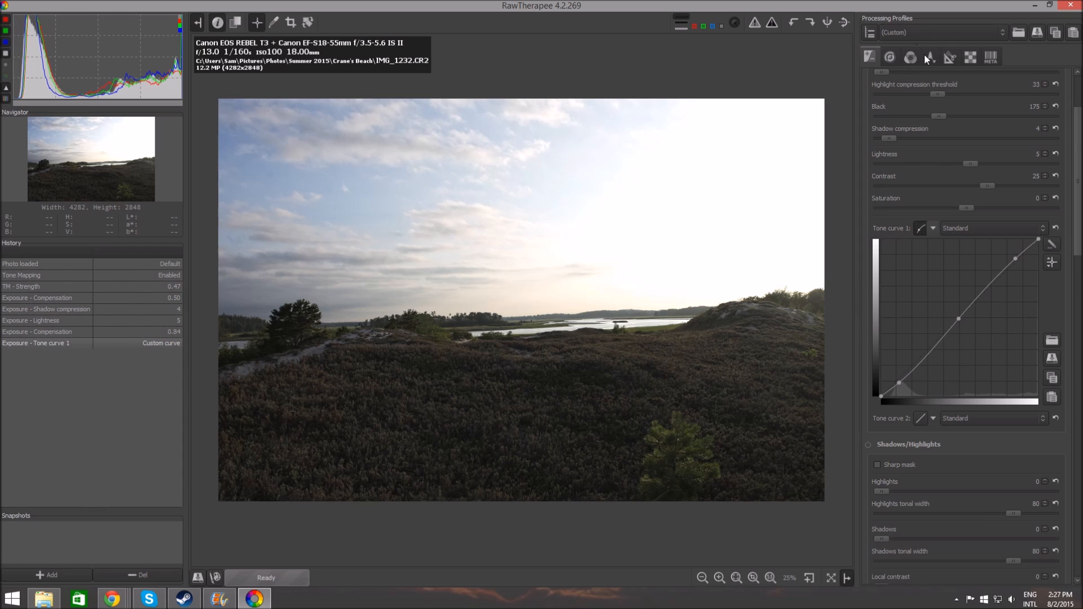
Straighten the photo by -2.04 degrees with a line along the far shoreline, and check the horizon at 100% zoom
click(950, 57)
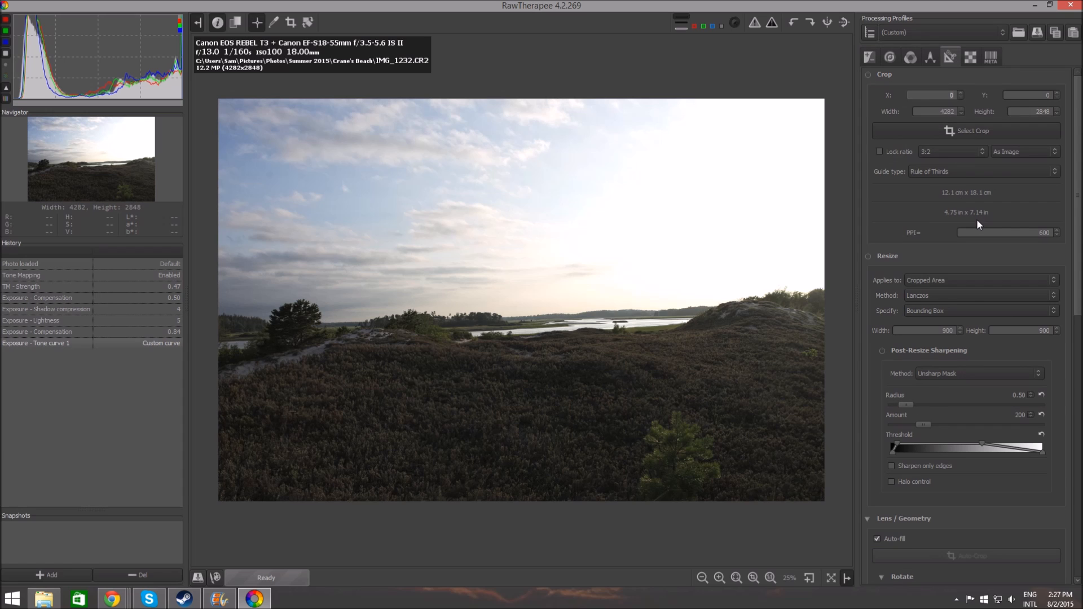
scroll(978, 225, down, 5)
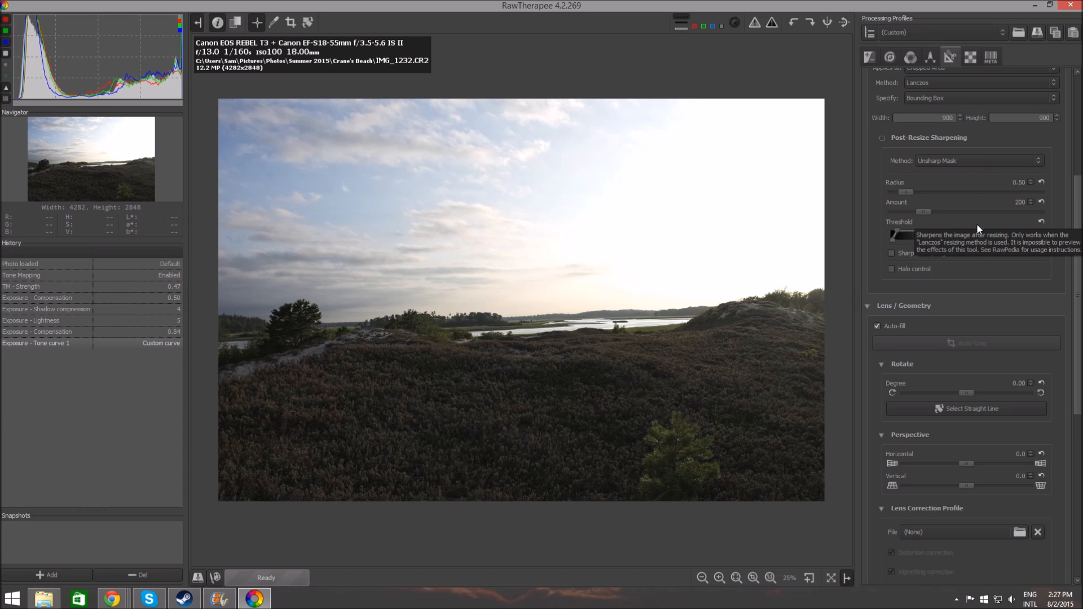
scroll(977, 224, down, 1)
click(1004, 357)
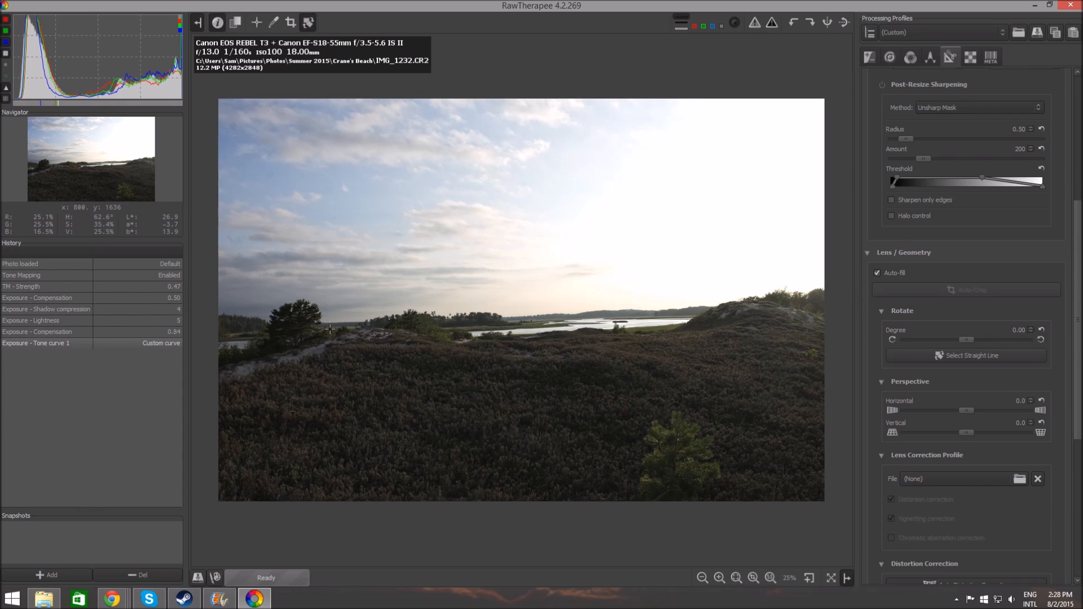
drag(327, 328, 629, 317)
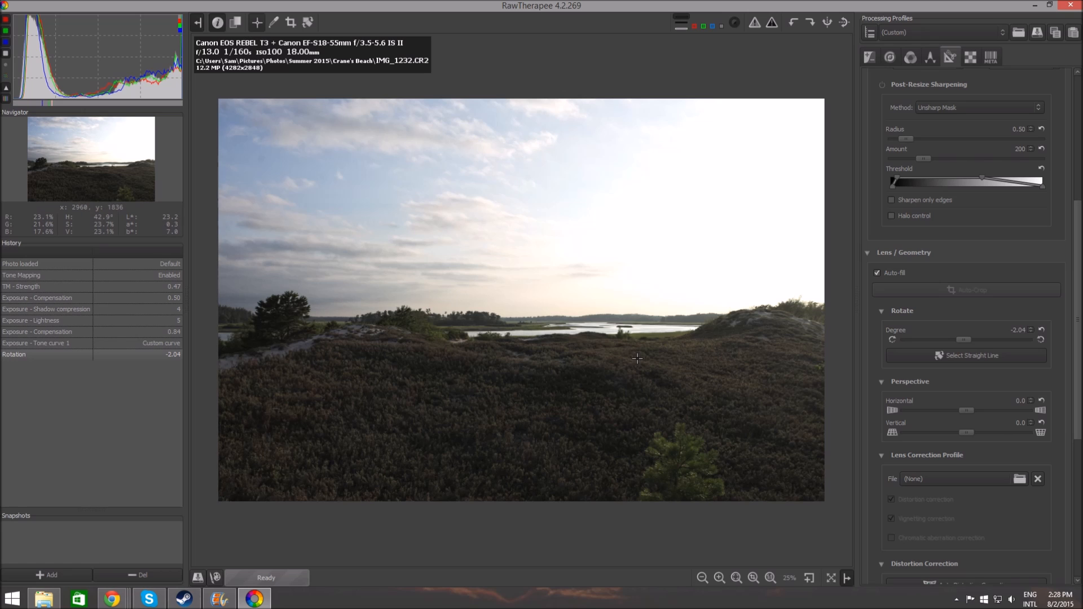
scroll(632, 358, up, 3)
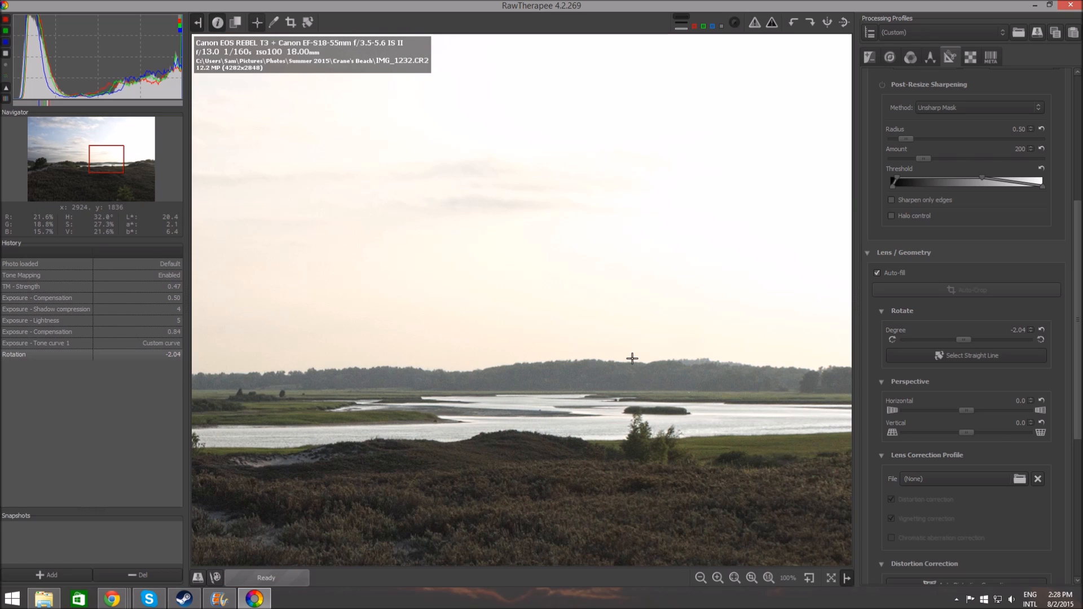
scroll(632, 359, down, 4)
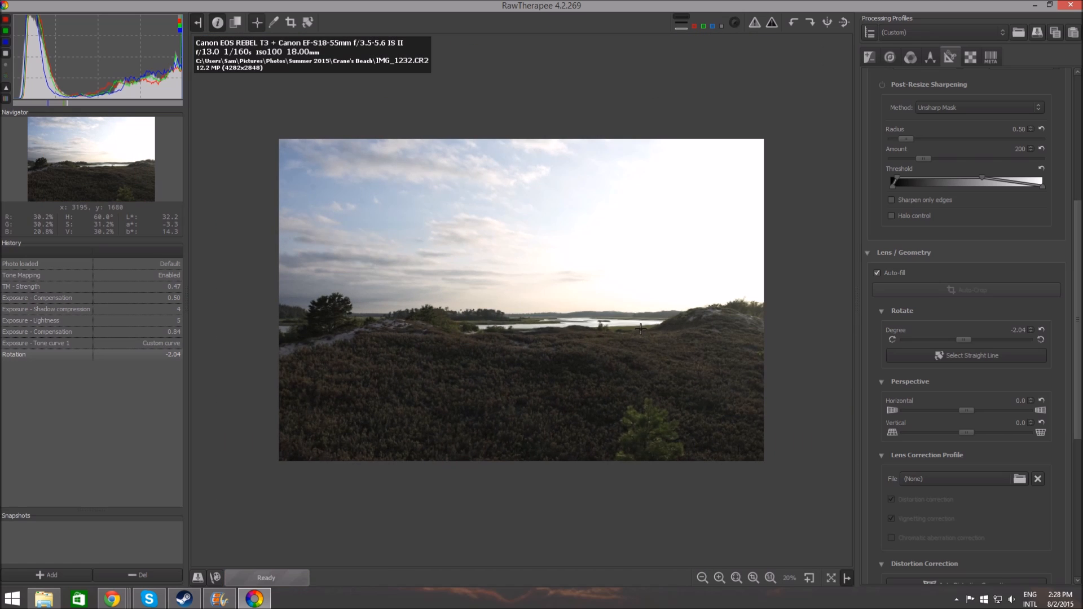
scroll(639, 331, up, 1)
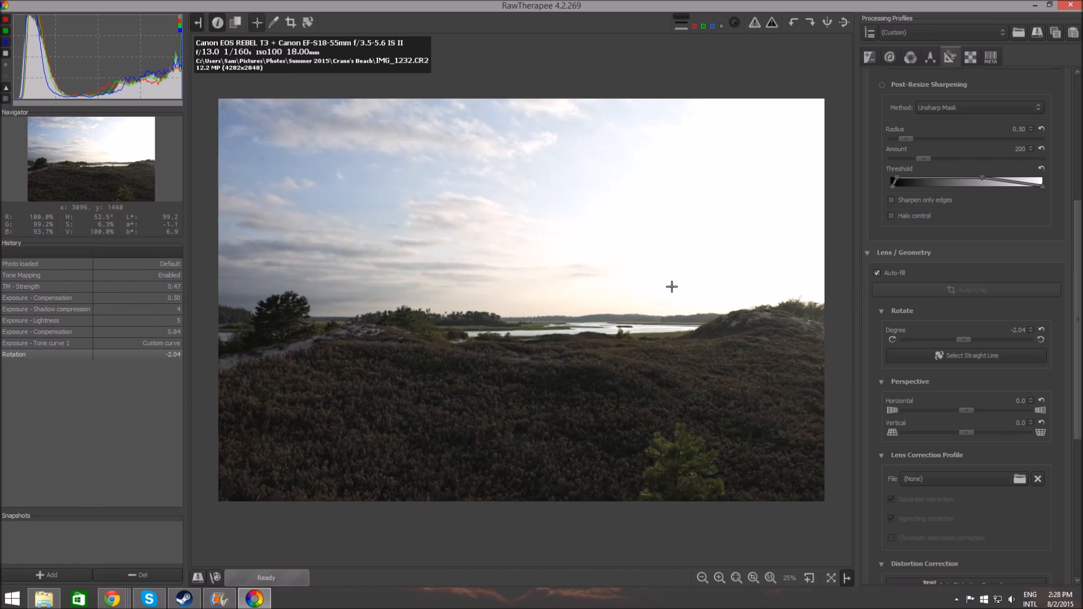
Compare the clouds and tree line at 100% zoom with tone mapping off and on, leaving it enabled
click(911, 55)
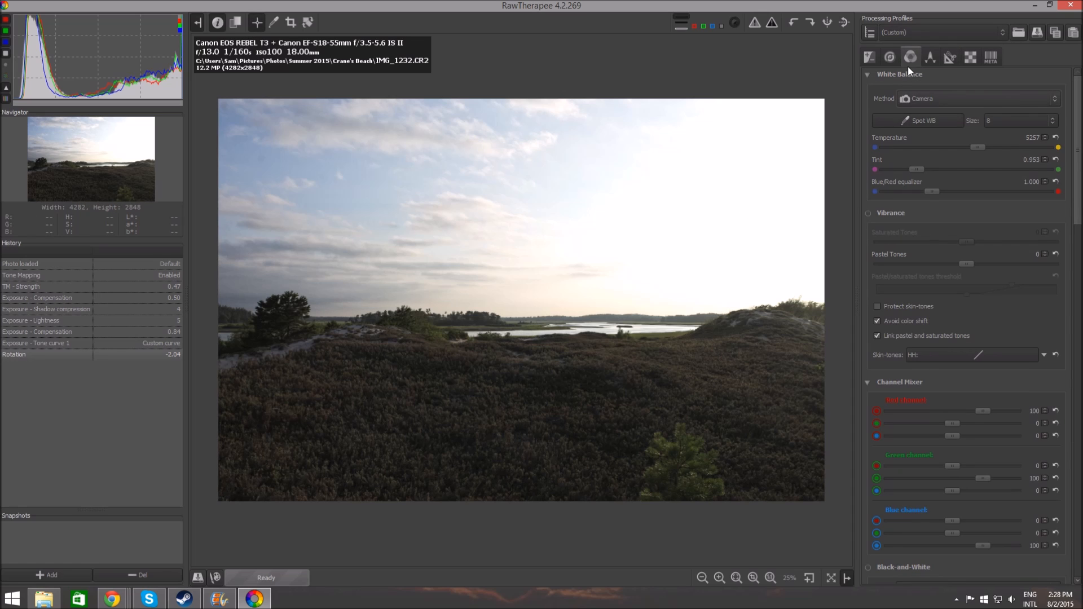
click(891, 56)
key(z)
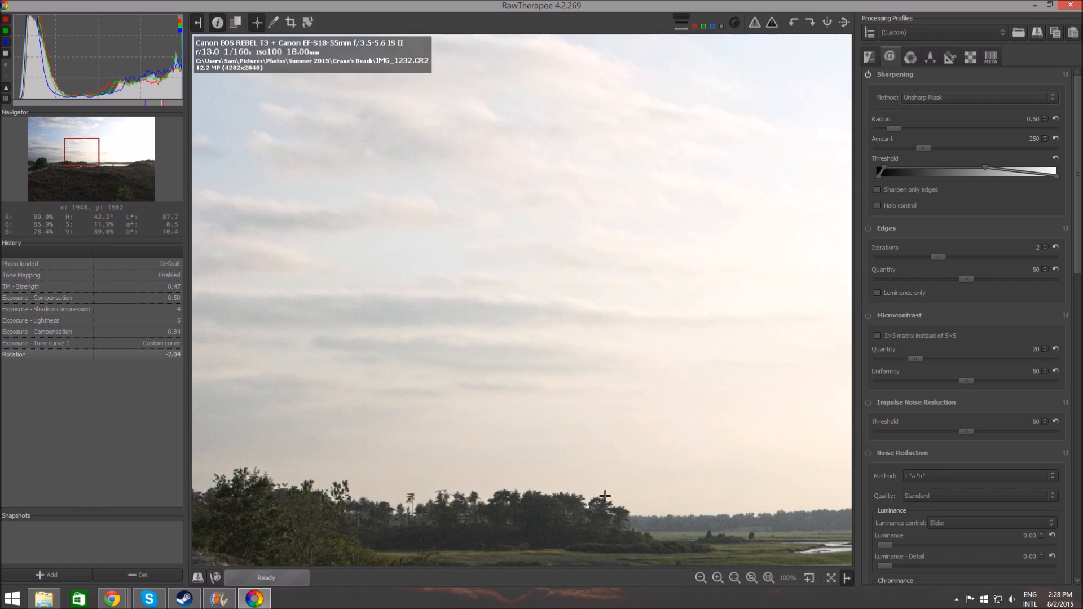
click(870, 56)
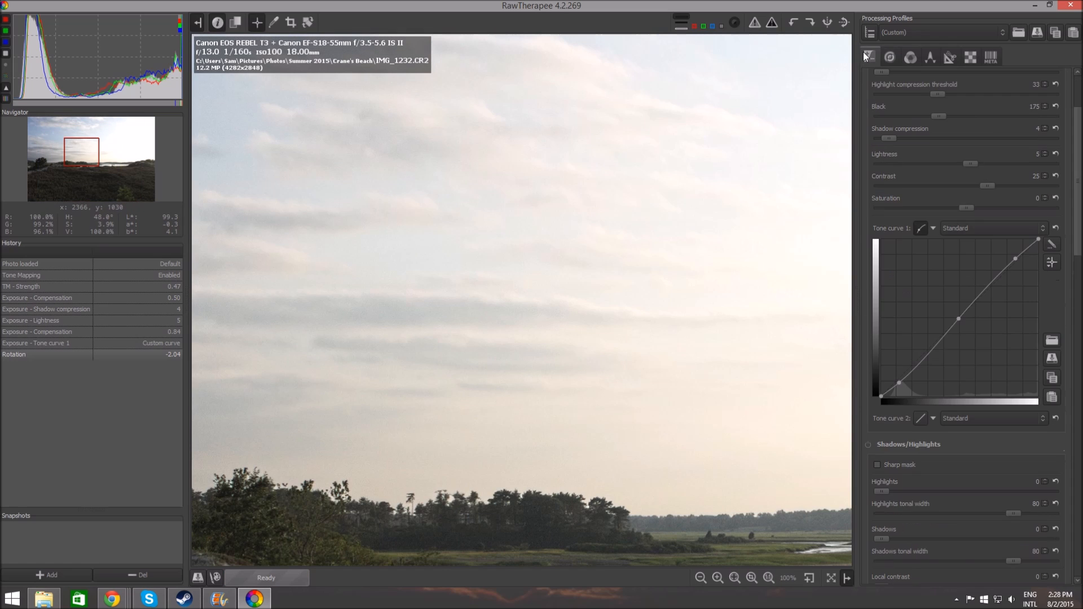
scroll(935, 439, down, 3)
click(884, 421)
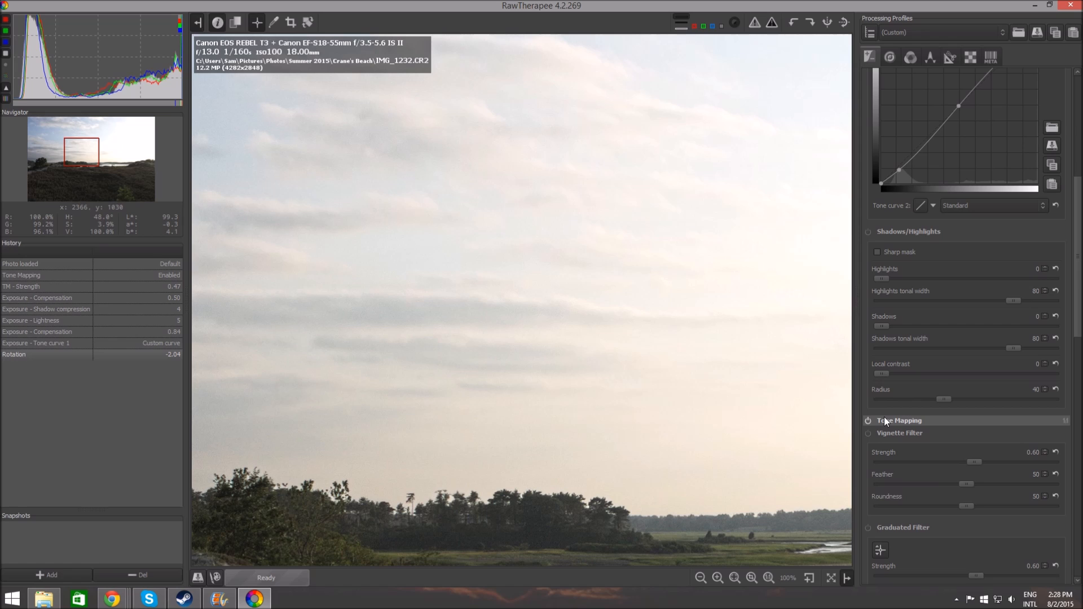
click(875, 418)
click(870, 421)
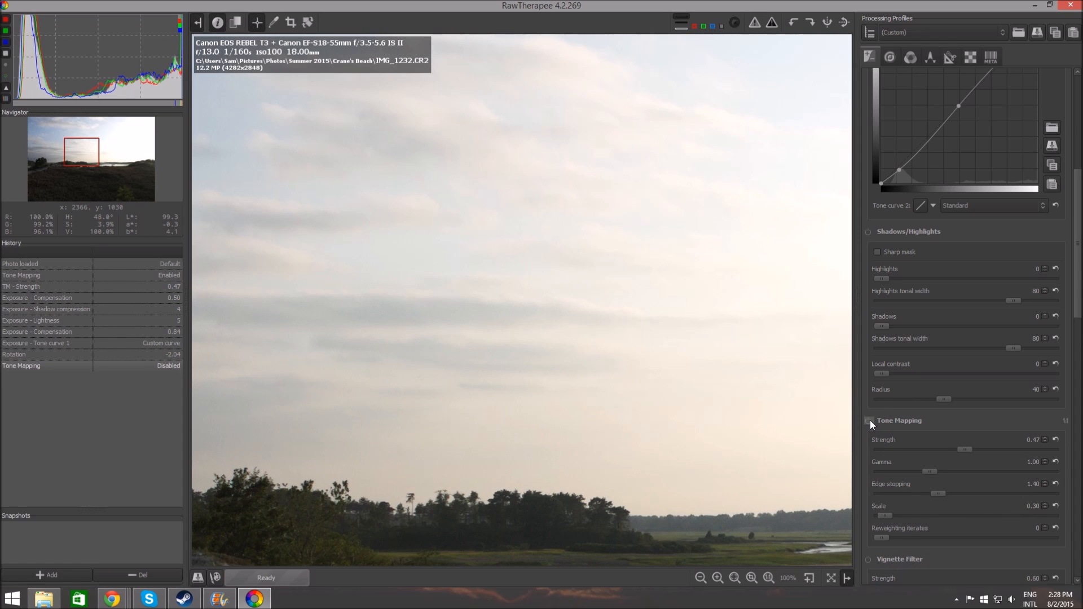
click(870, 421)
click(870, 421)
click(870, 421)
Set the tone mapping strength to 0.28 and its edge stopping to 1.47
drag(960, 449, 952, 450)
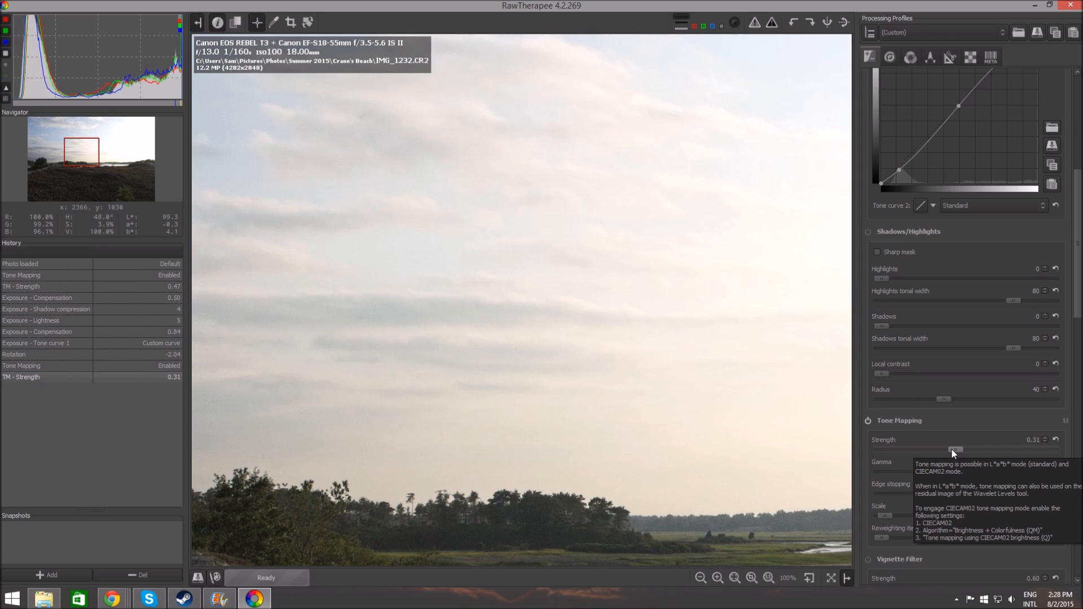
mouse_move(958, 449)
mouse_down()
mouse_move(882, 456)
mouse_move(960, 454)
mouse_up()
scroll(644, 435, down, 2)
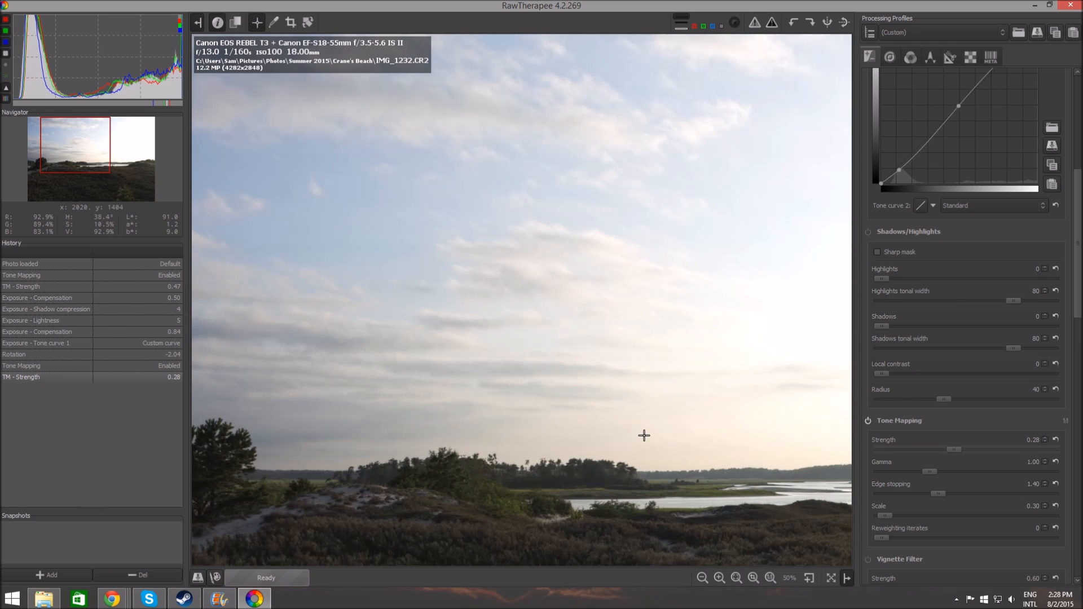
scroll(644, 435, down, 2)
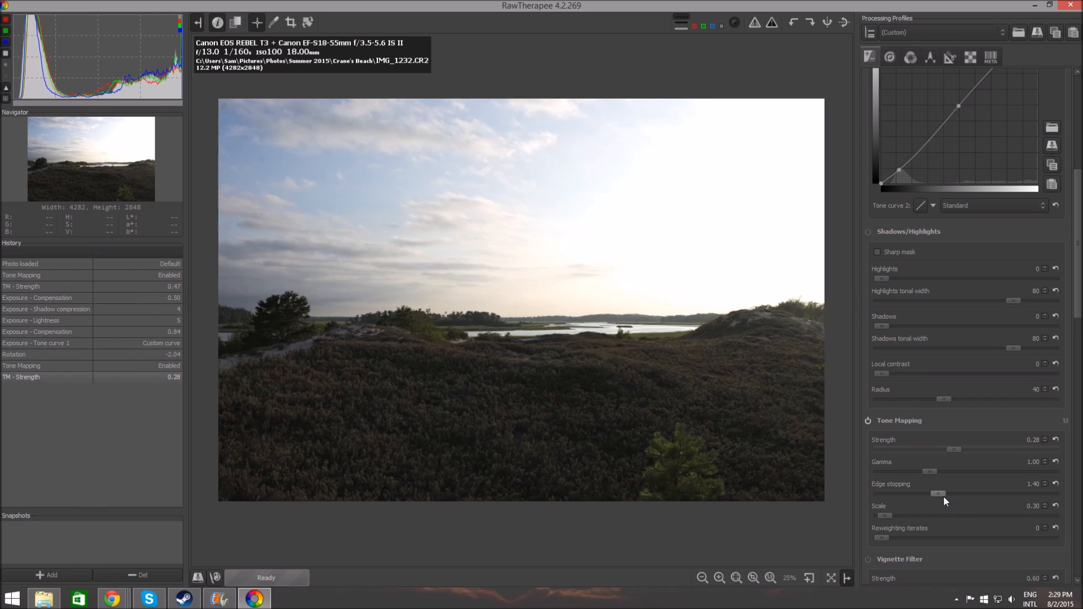
drag(944, 493, 970, 509)
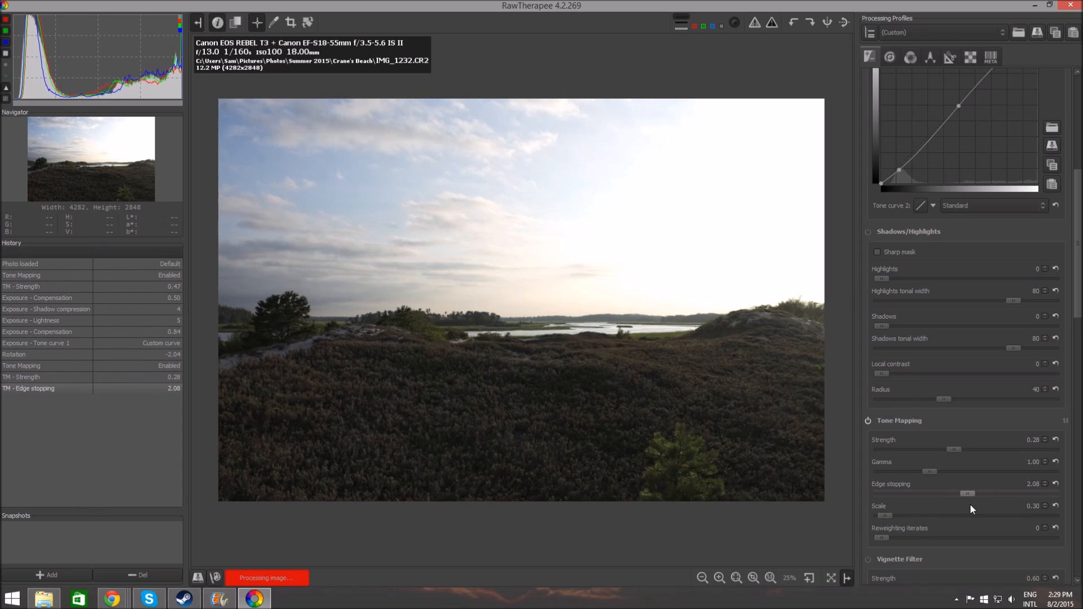
drag(949, 492, 942, 492)
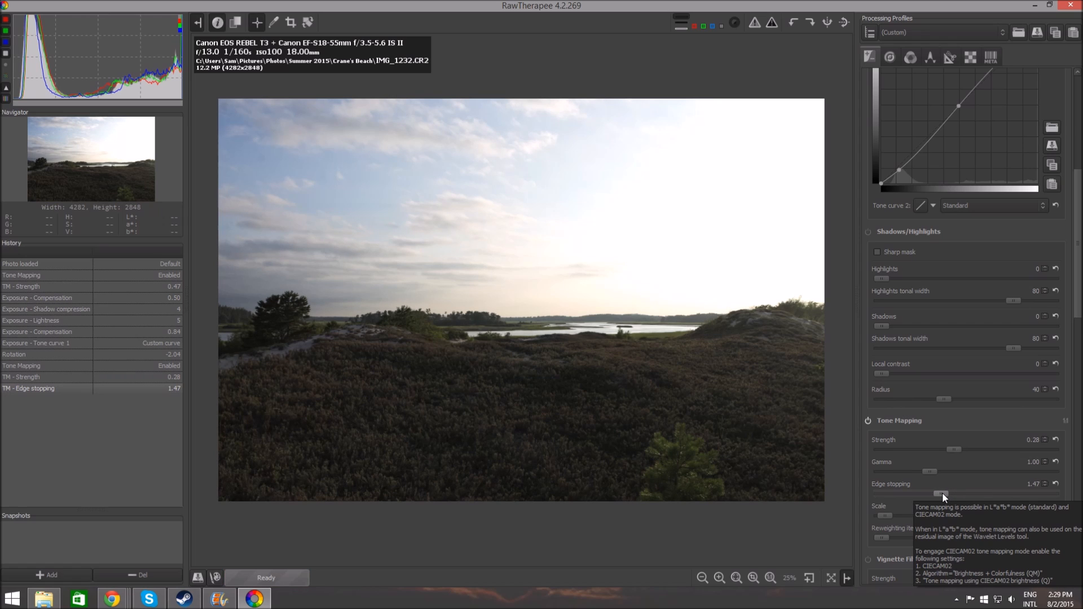
scroll(752, 368, down, 1)
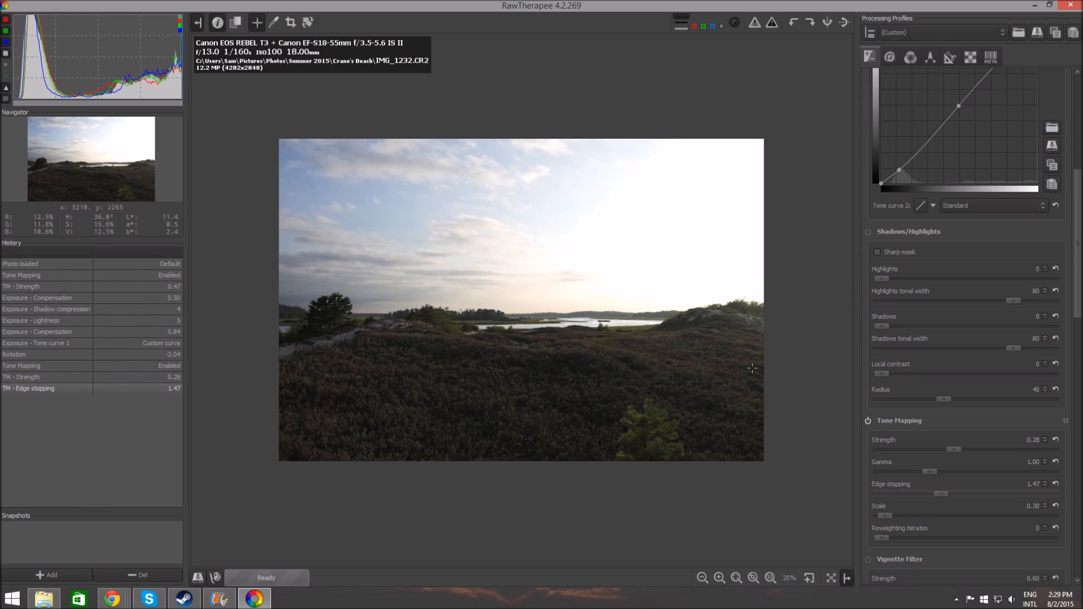
Try the vignette filter on and off at its default settings, leaving it disabled
scroll(967, 382, down, 3)
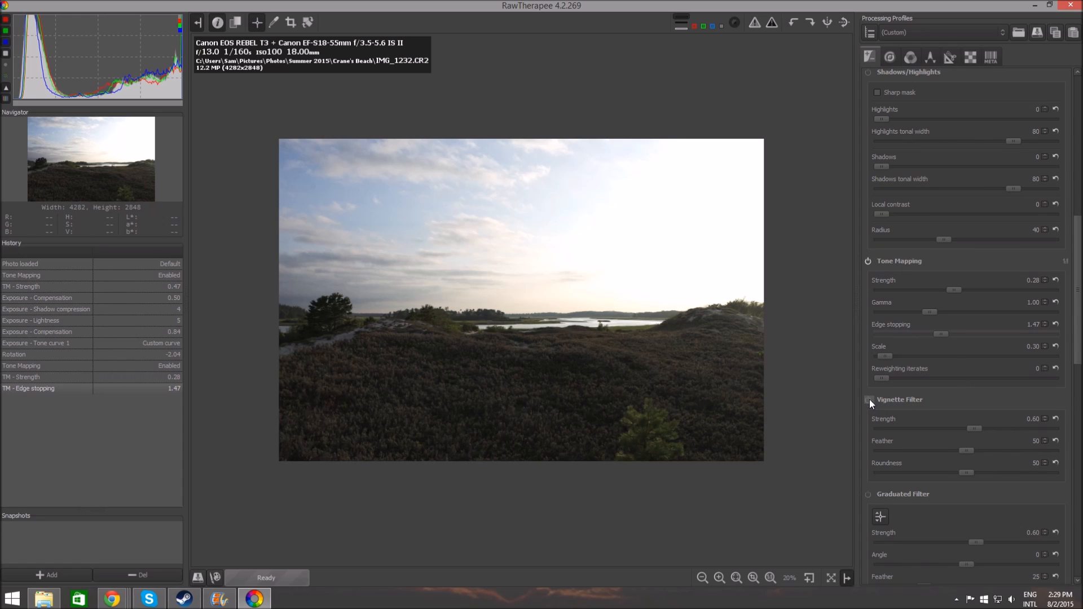
click(867, 400)
click(867, 400)
click(867, 400)
click(867, 400)
click(867, 400)
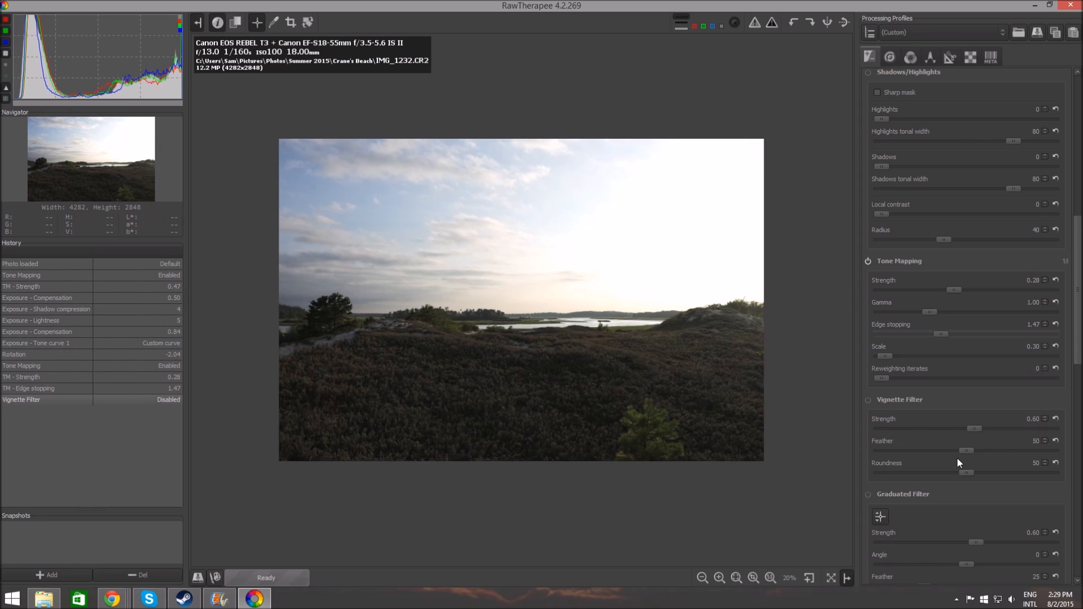
Enable Vibrance with pastel tones at 33 and compare the photo with the effect off and on
scroll(957, 457, down, 5)
scroll(957, 456, down, 5)
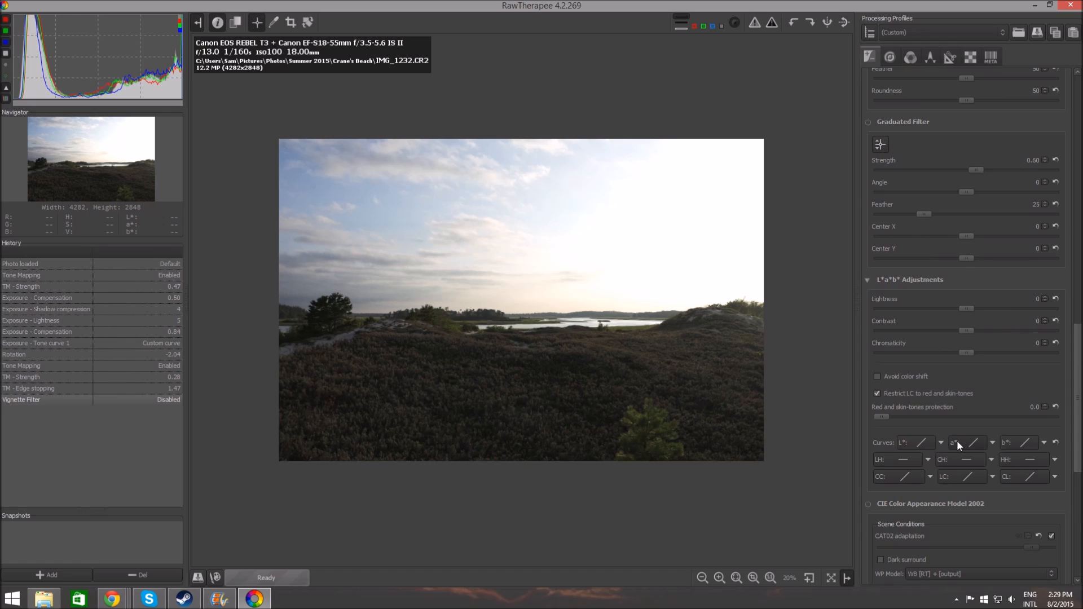
click(910, 57)
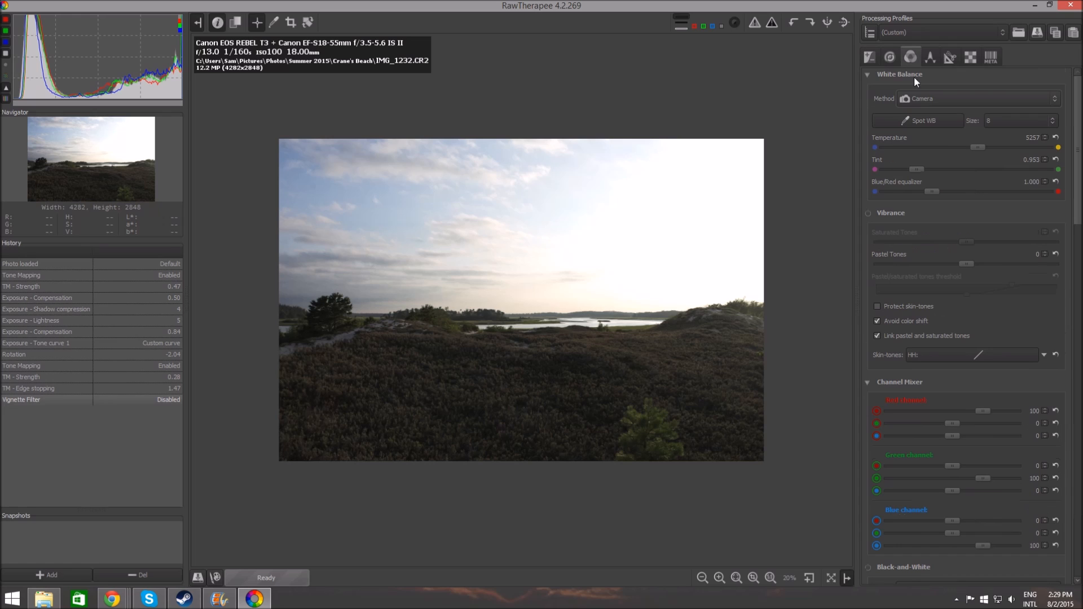
click(869, 213)
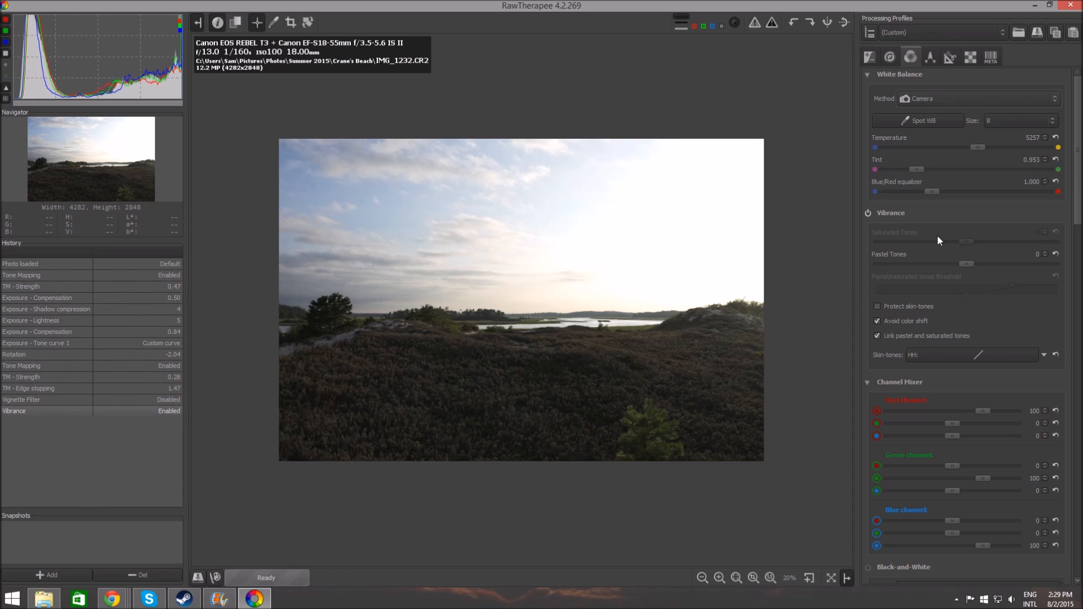
drag(962, 264, 990, 263)
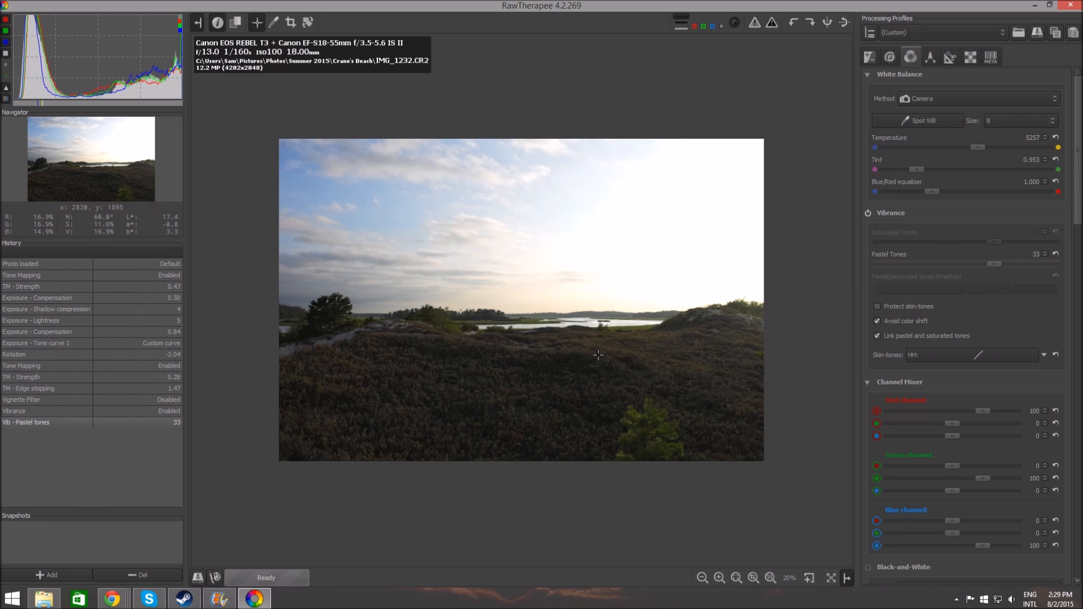
scroll(598, 357, up, 3)
scroll(725, 338, down, 4)
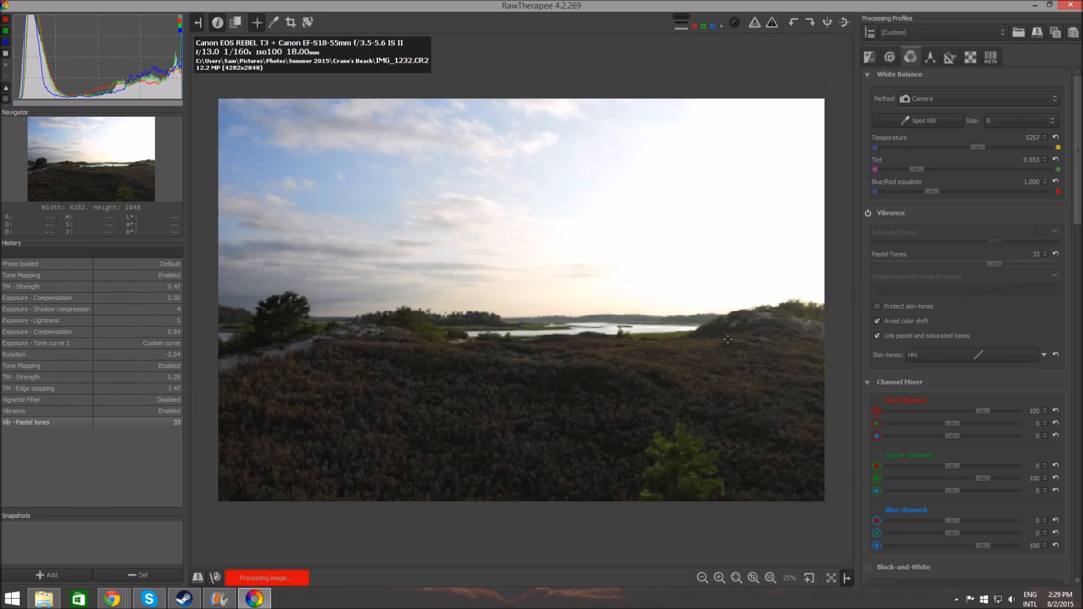
scroll(731, 337, up, 1)
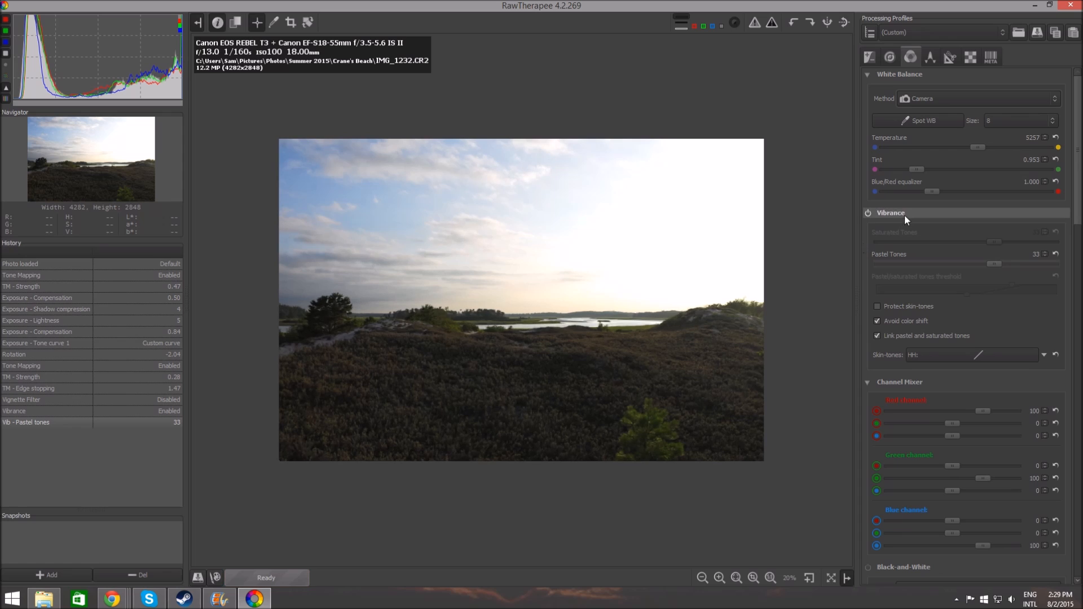
click(868, 213)
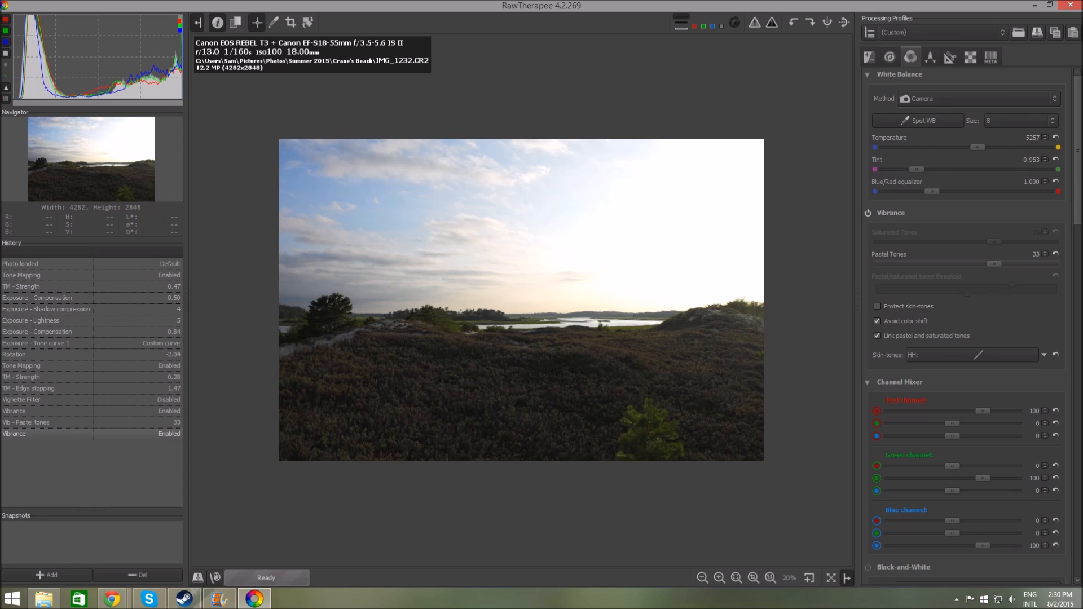
Look through the remaining color tools and enable Film Simulation
scroll(965, 327, down, 5)
scroll(964, 327, up, 5)
scroll(708, 459, up, 1)
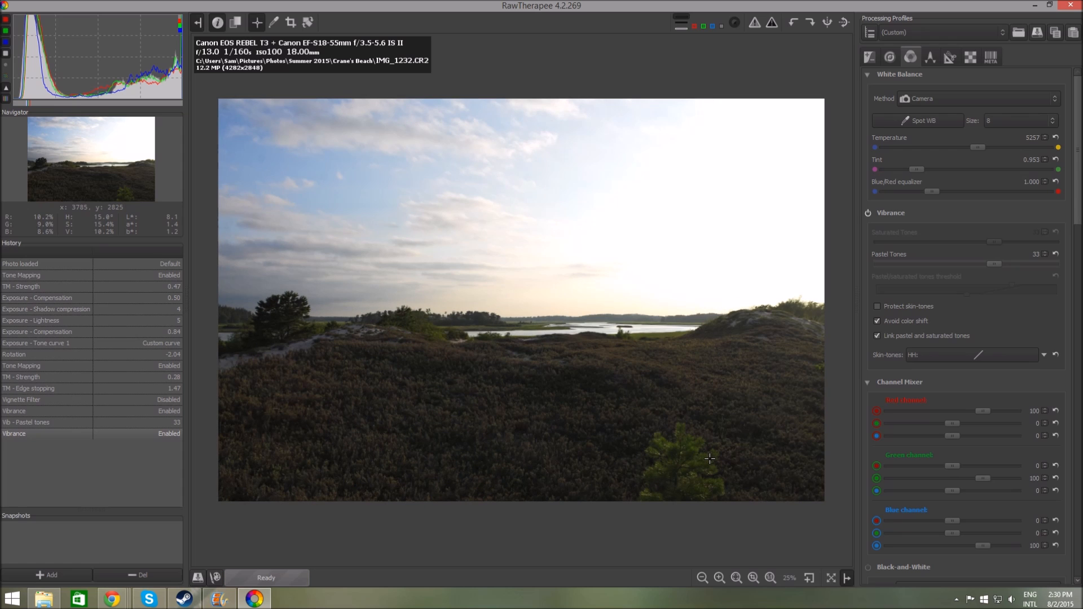
scroll(950, 421, down, 6)
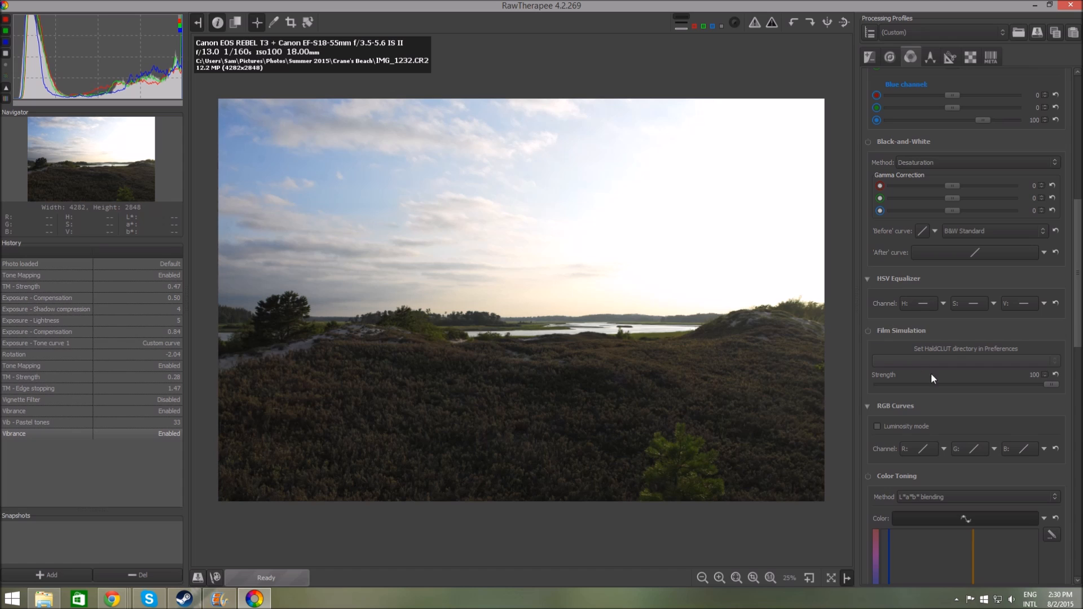
scroll(940, 381, down, 5)
scroll(940, 382, down, 2)
scroll(940, 381, up, 5)
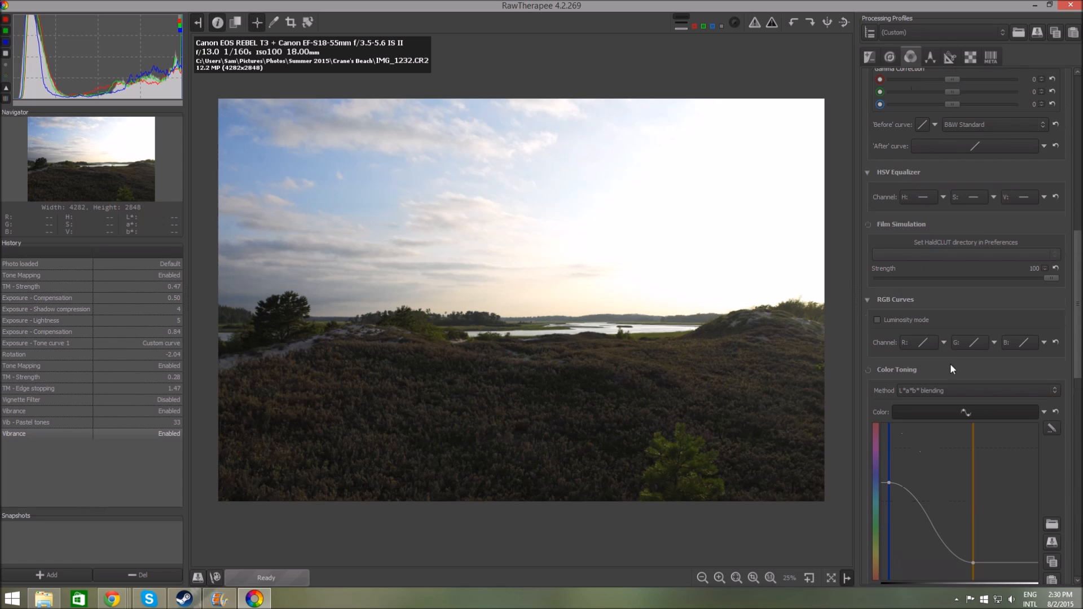
click(869, 224)
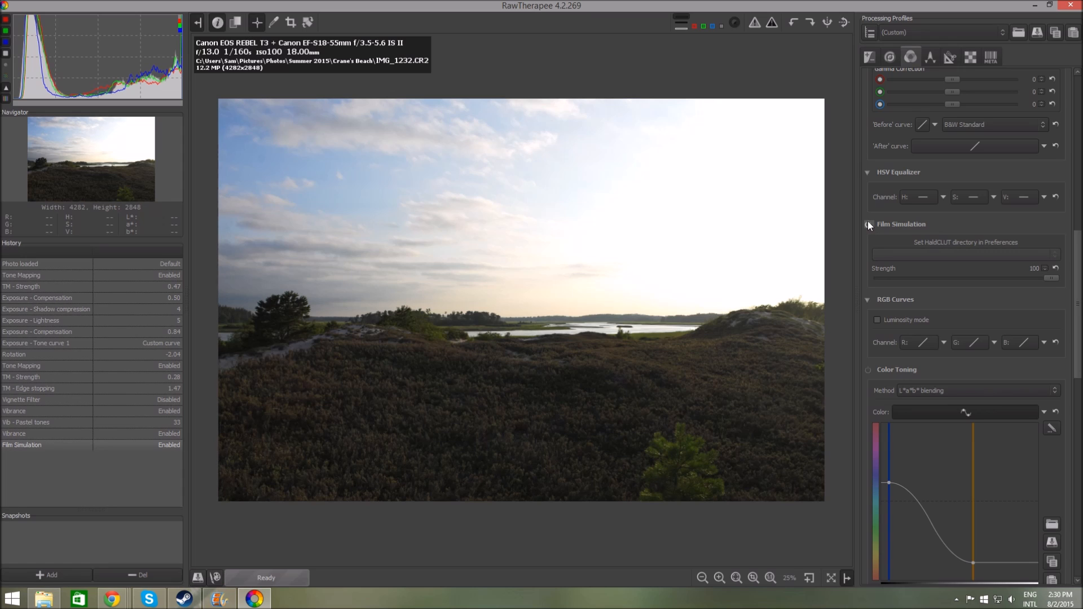
Toggle Film Simulation off and on to compare its effect on the photo, leaving it disabled
click(869, 224)
click(869, 224)
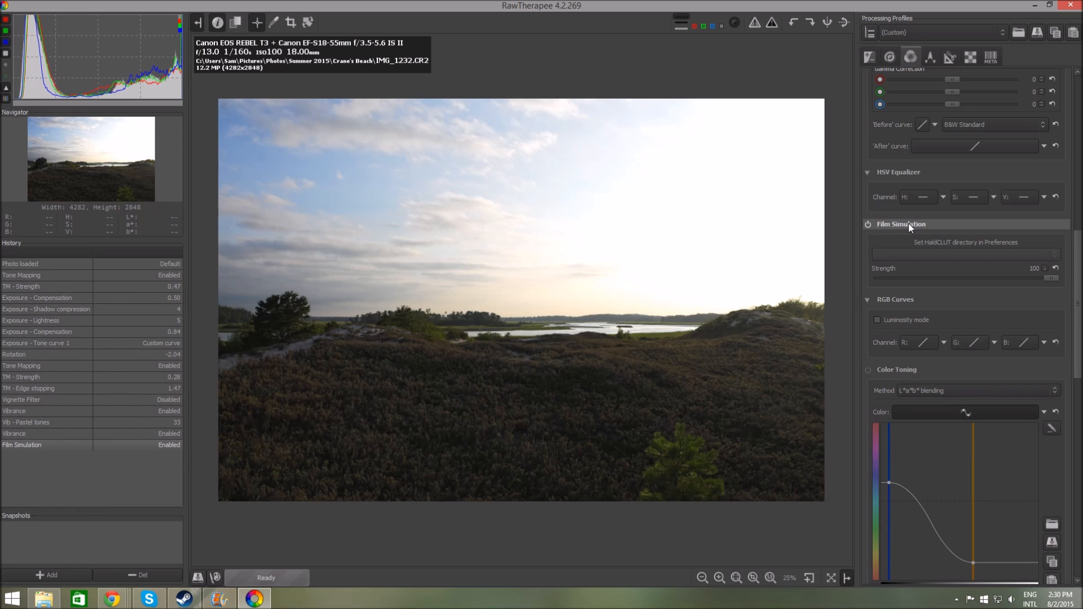
click(869, 229)
click(870, 225)
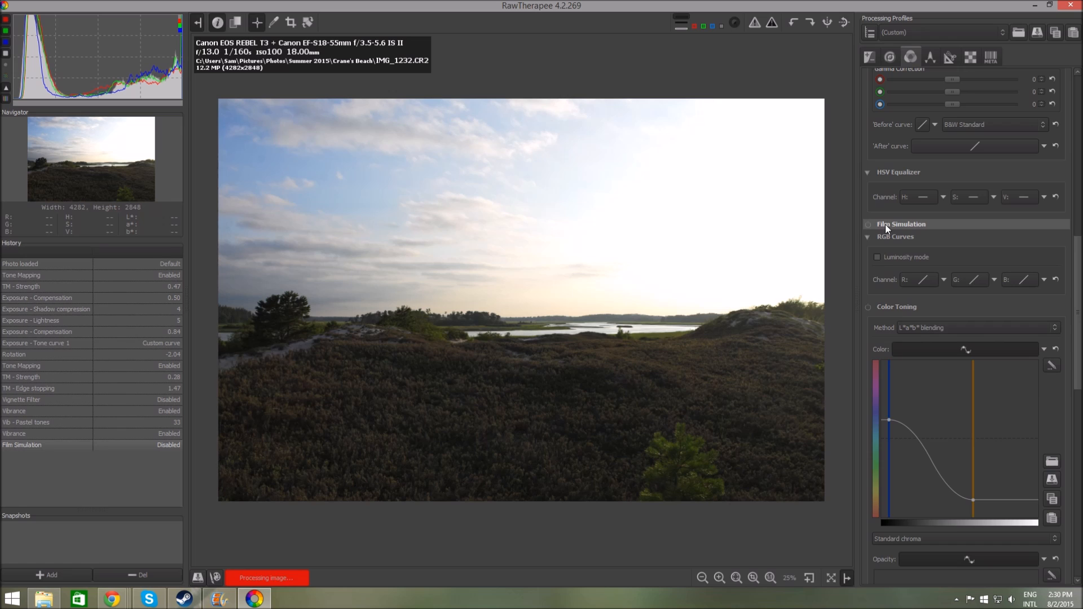
click(889, 225)
scroll(1002, 402, down, 13)
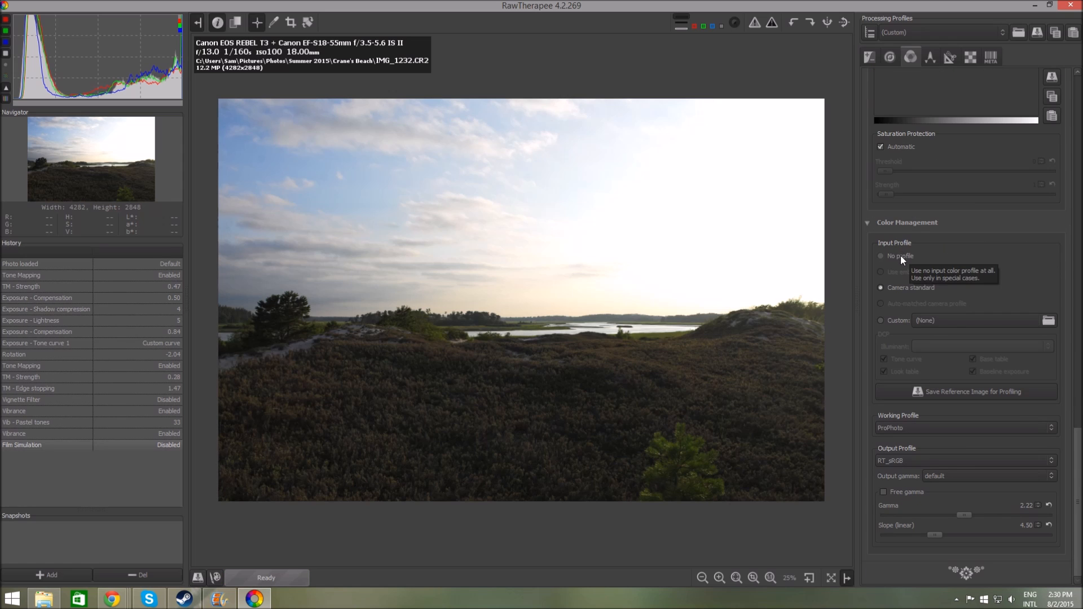
Set a custom white balance by sampling the bright cloud in the middle of the sky with the spot picker
scroll(927, 260, up, 12)
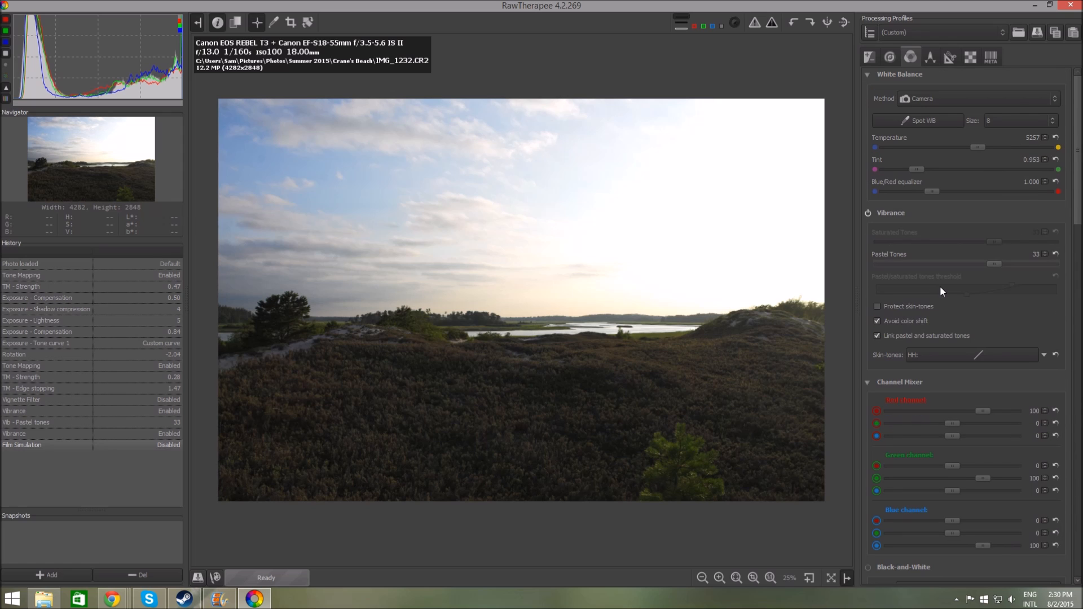
click(913, 119)
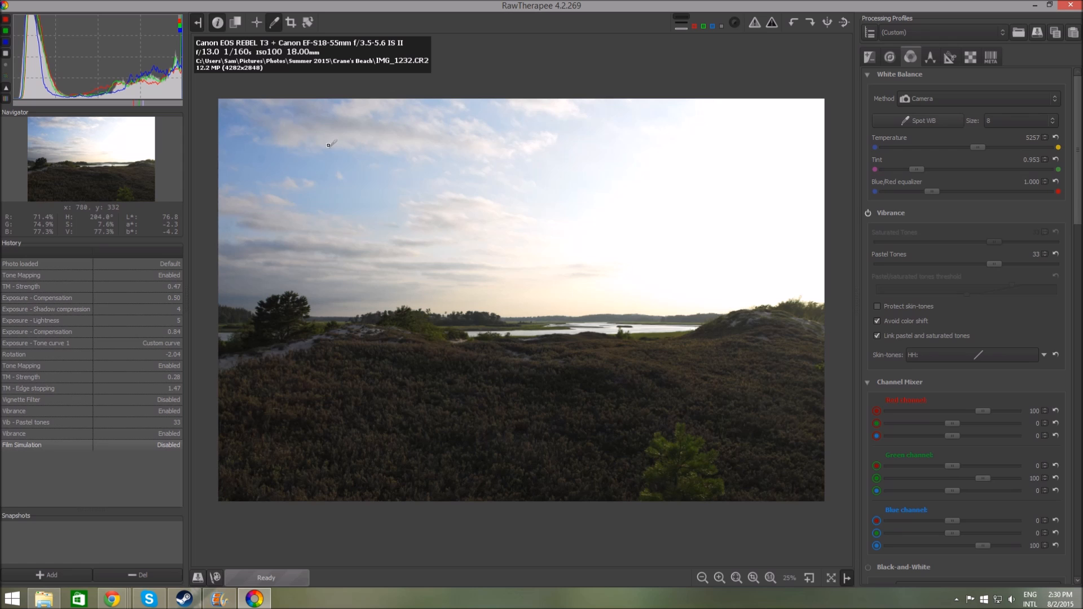
scroll(355, 136, up, 1)
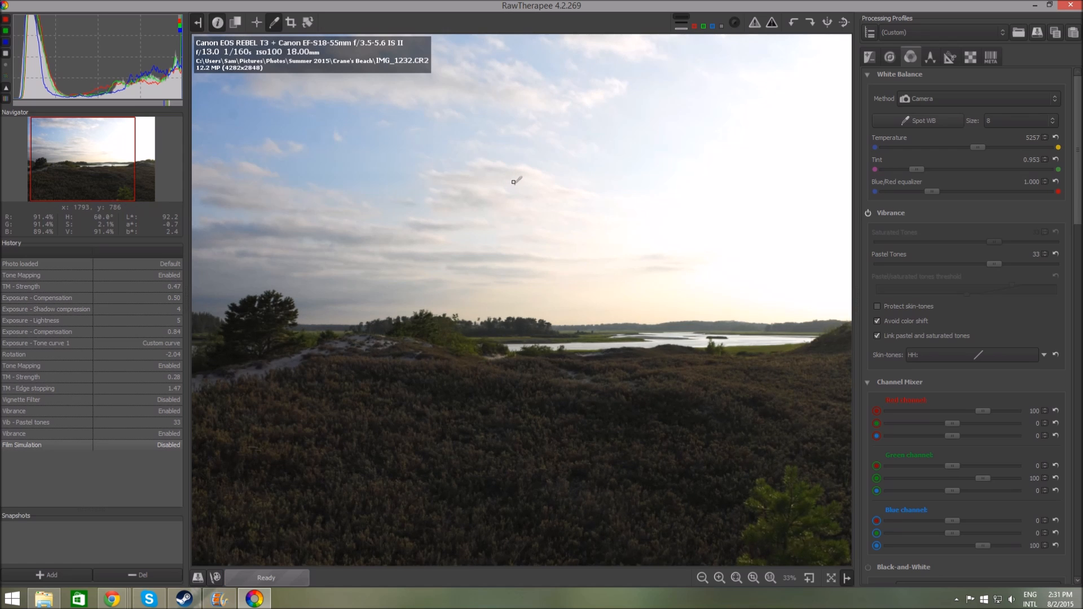
scroll(513, 182, up, 3)
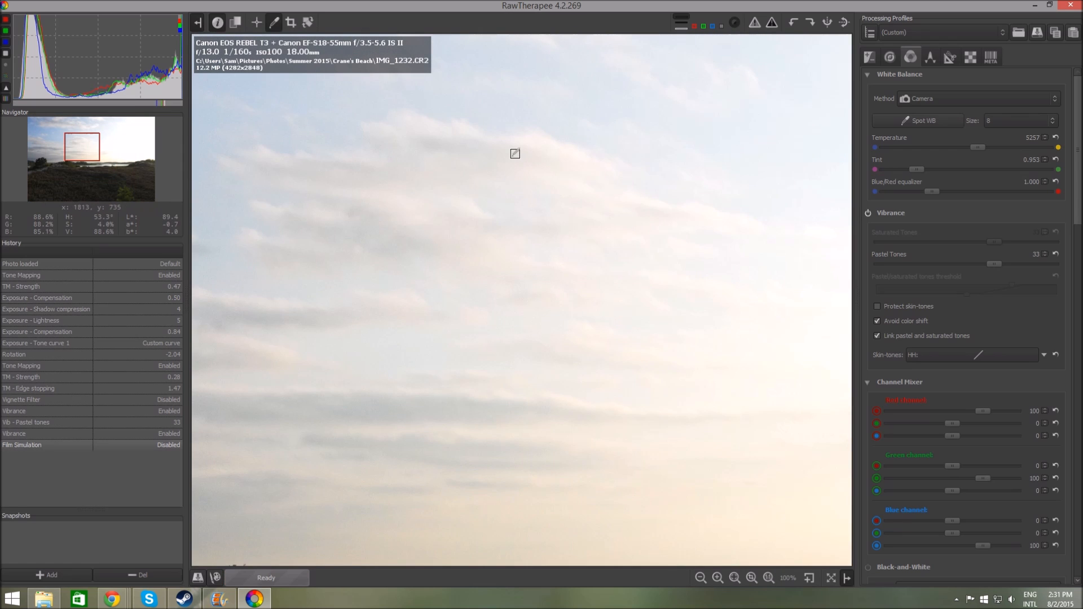
click(438, 129)
scroll(437, 129, down, 1)
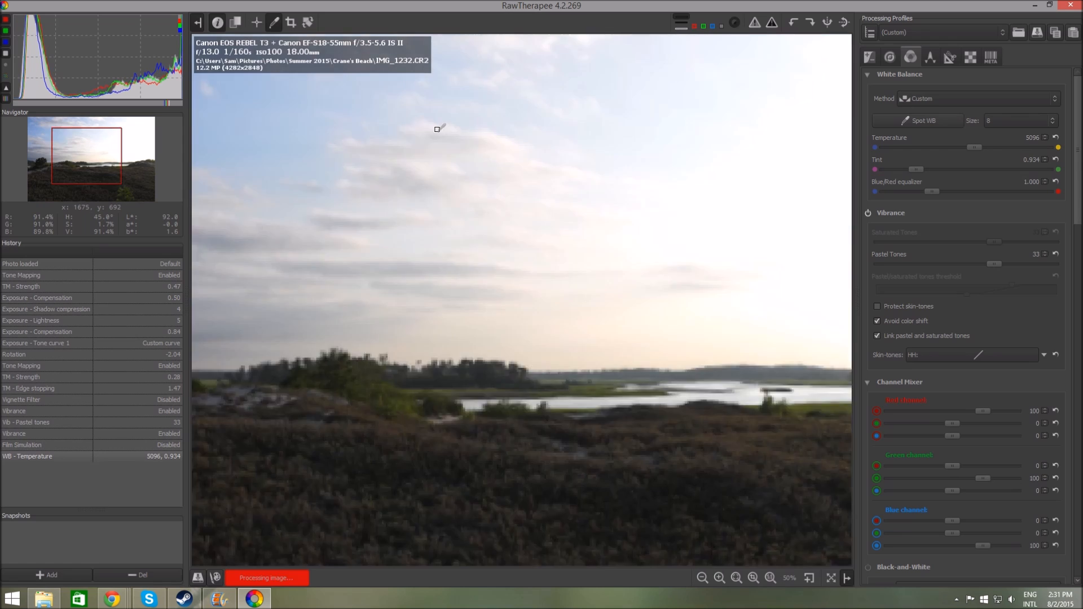
scroll(439, 131, down, 3)
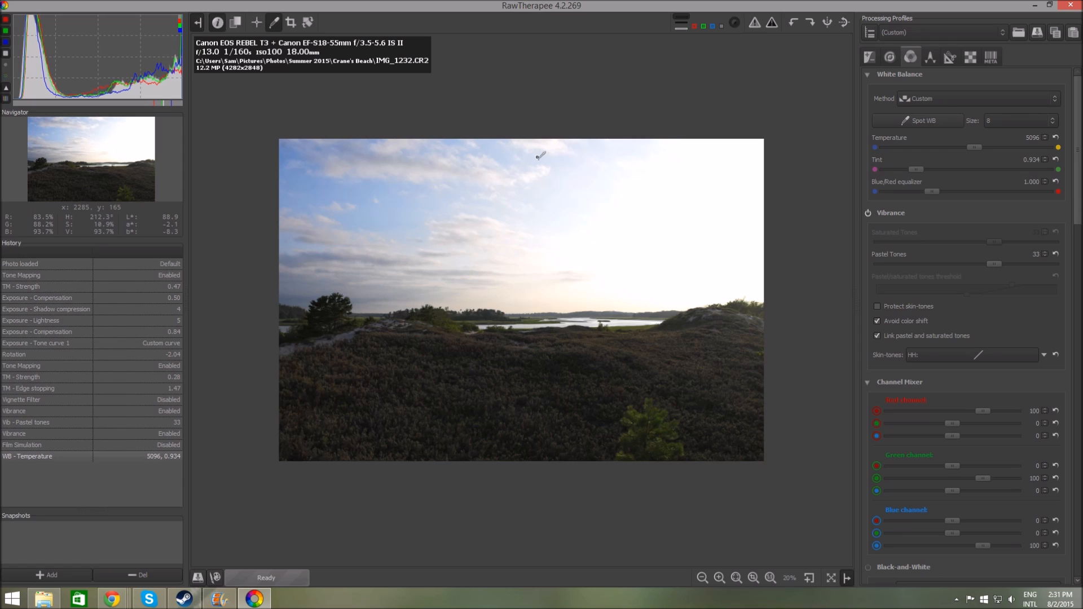
Compare the photo before and after the white balance change by undoing and redoing it, keeping the new white balance
key(ctrl+z)
key(ctrl+shift+z)
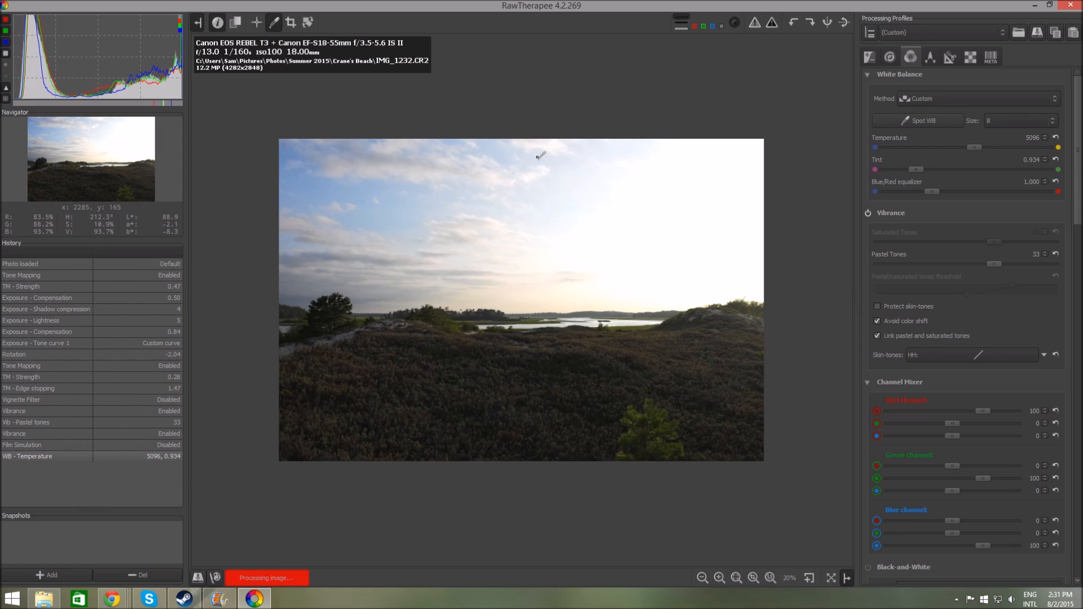
key(ctrl+z)
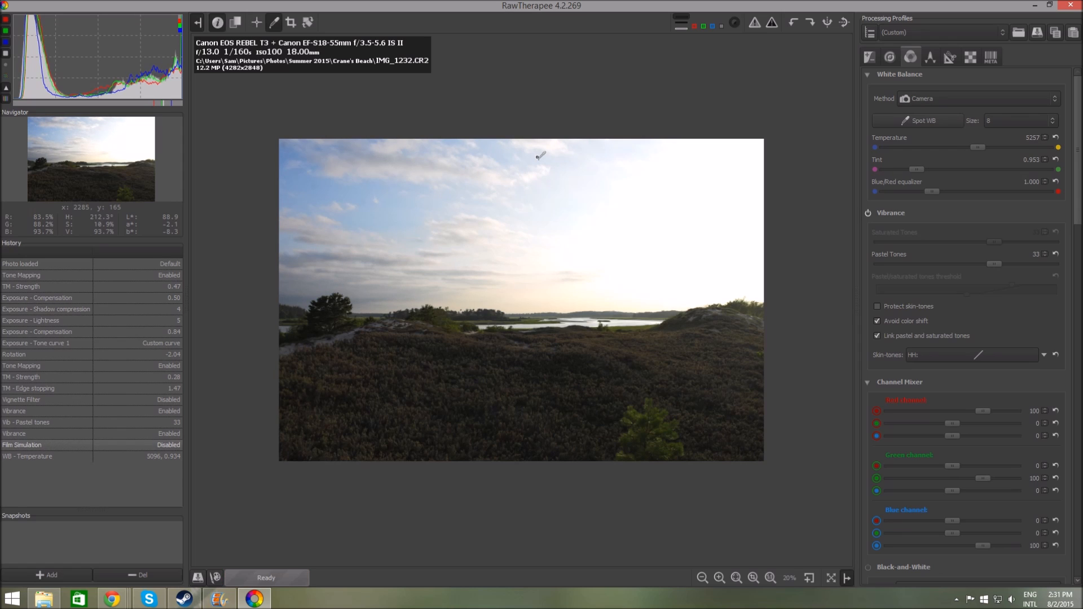
key(ctrl+shift+z)
key(ctrl+z)
key(ctrl+shift+z)
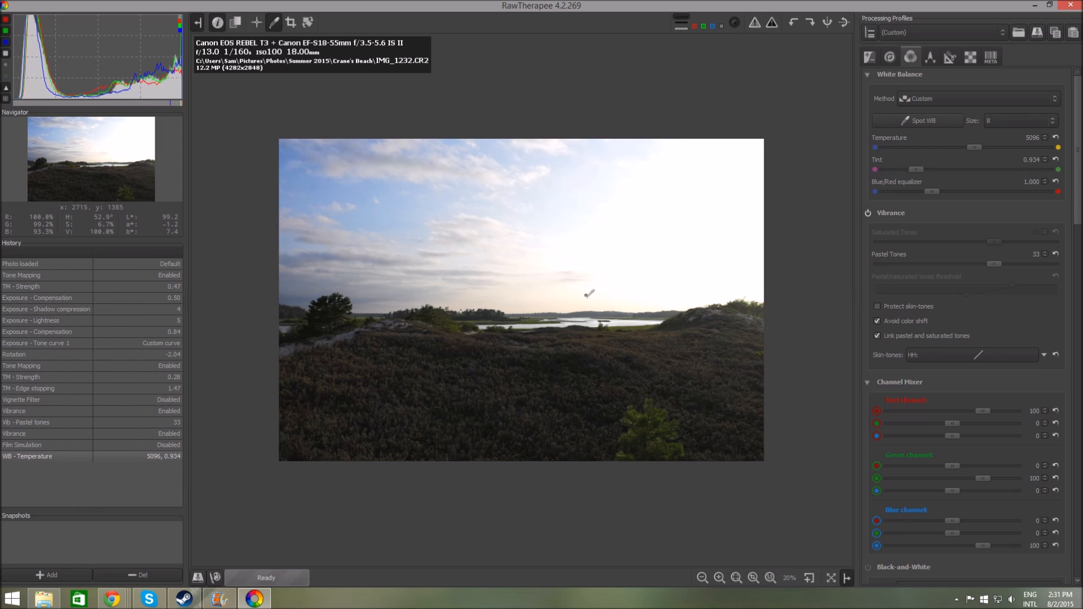
Enable the Contrast sub-tool of Wavelet Levels without altering its level values
scroll(590, 295, up, 1)
scroll(974, 417, down, 5)
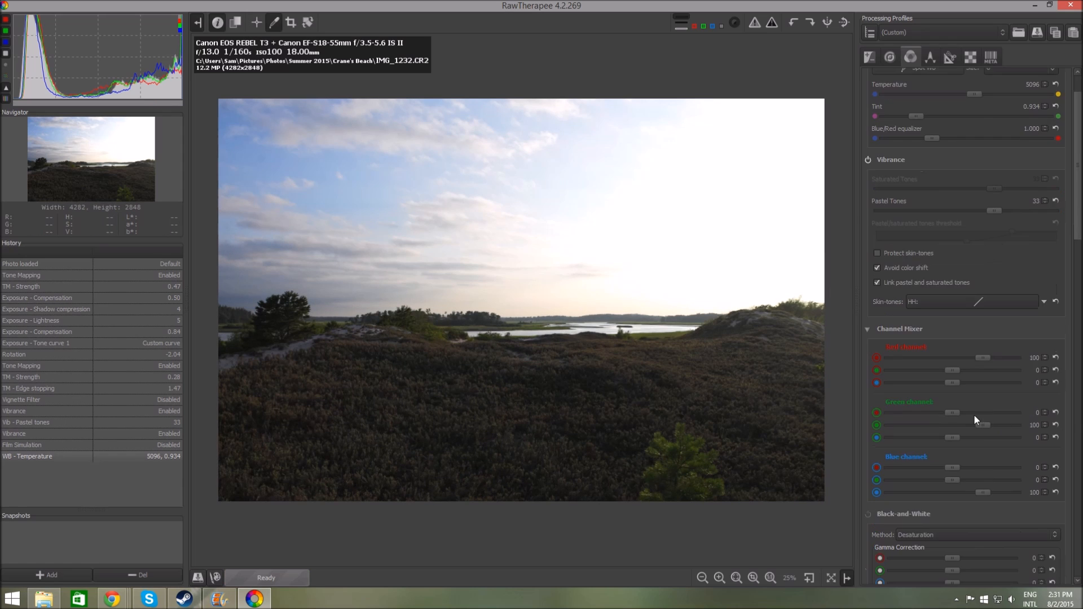
scroll(976, 410, up, 5)
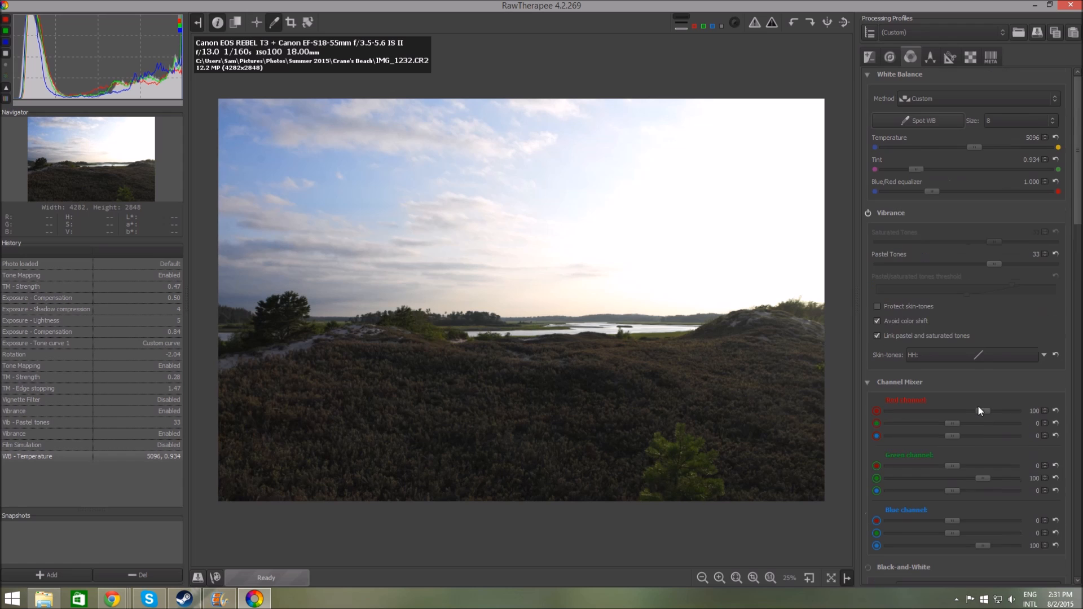
click(930, 57)
scroll(952, 127, down, 3)
scroll(952, 131, up, 3)
click(878, 233)
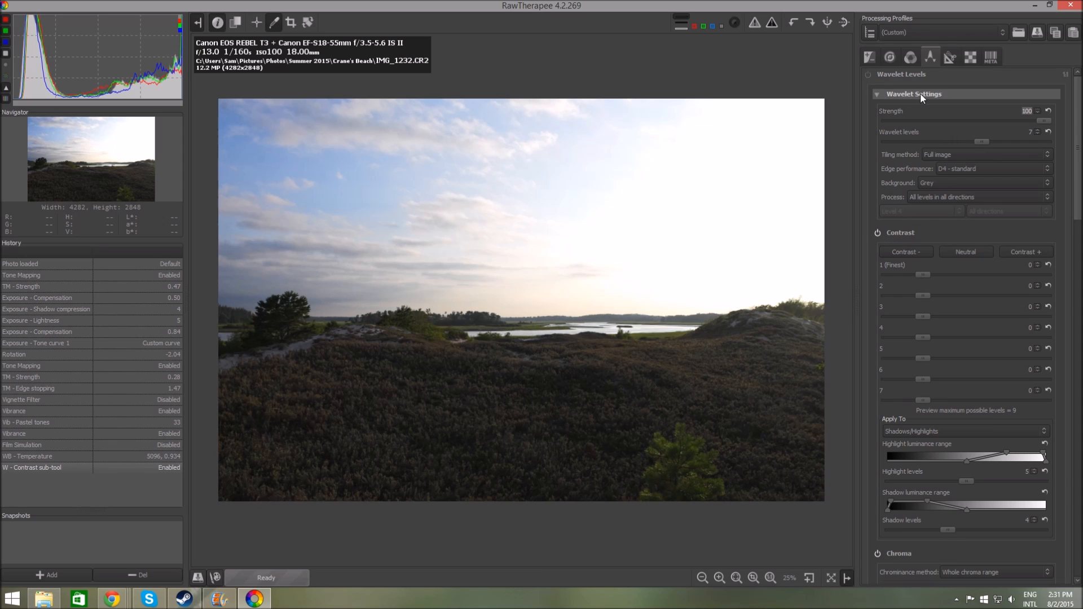
Look through the remaining wavelet sections and the channel mixer, black-and-white and color toning settings
scroll(987, 131, down, 15)
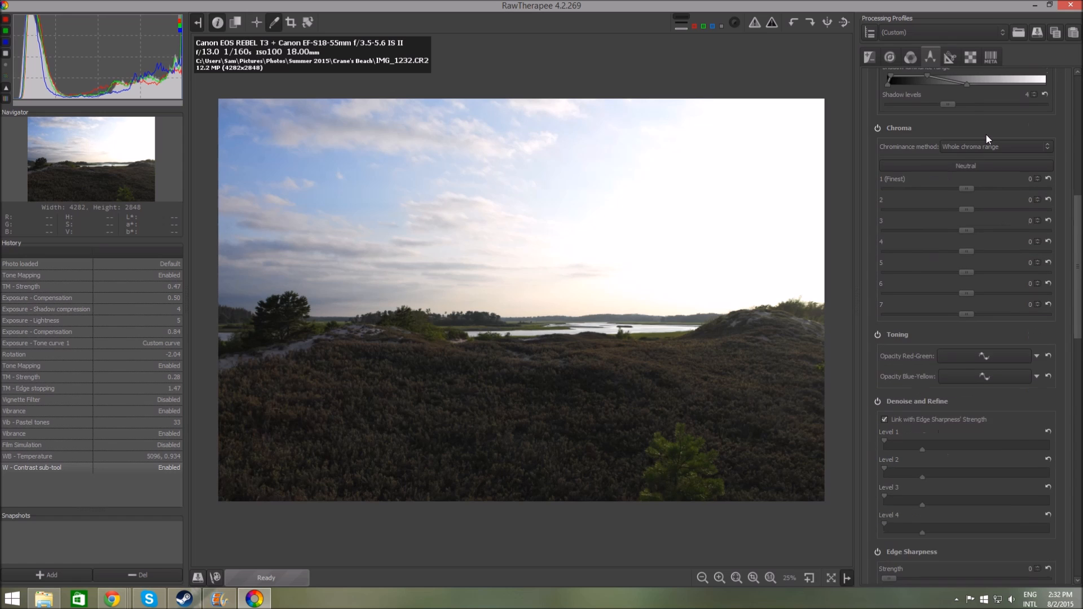
scroll(978, 130, down, 10)
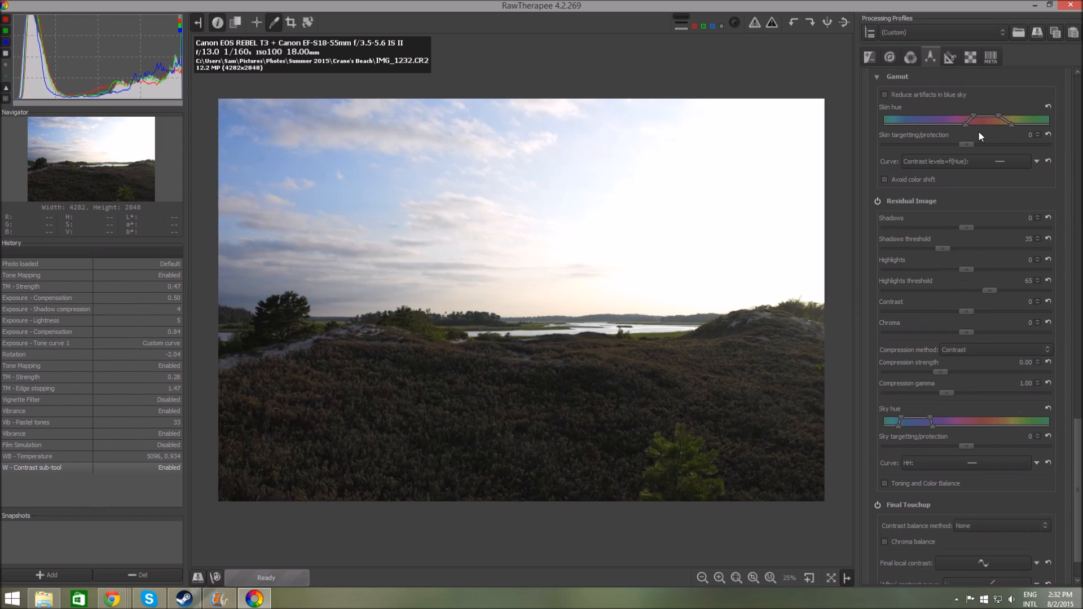
scroll(1000, 207, up, 15)
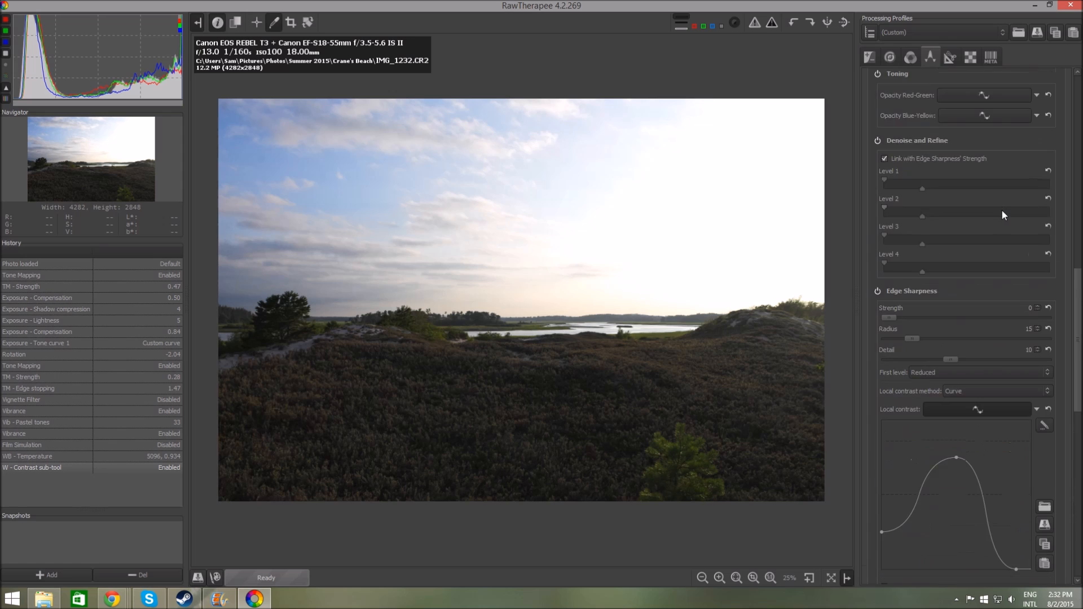
scroll(1005, 211, up, 5)
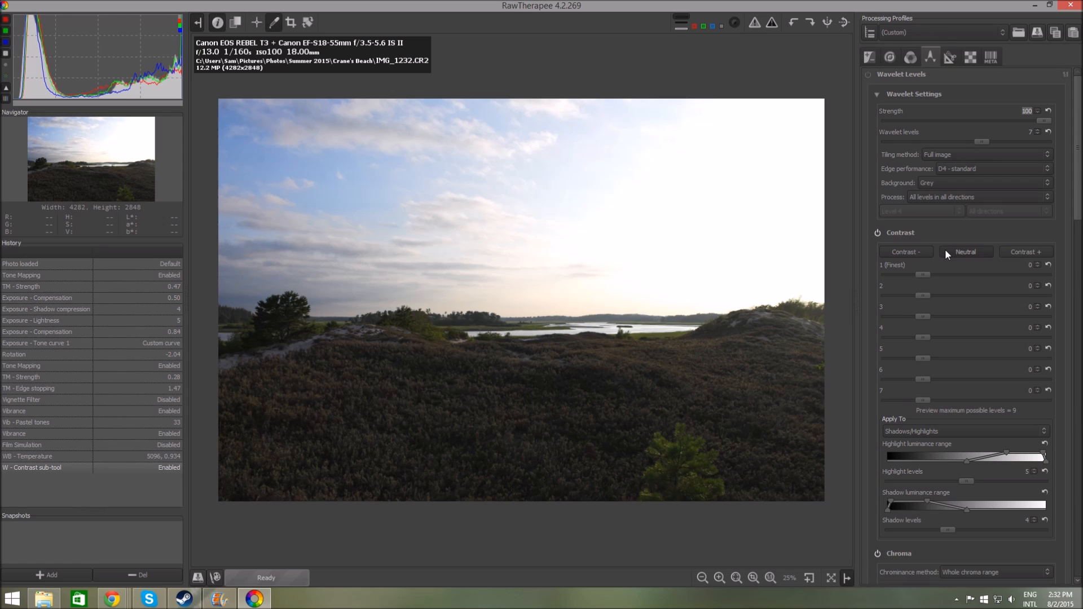
click(908, 55)
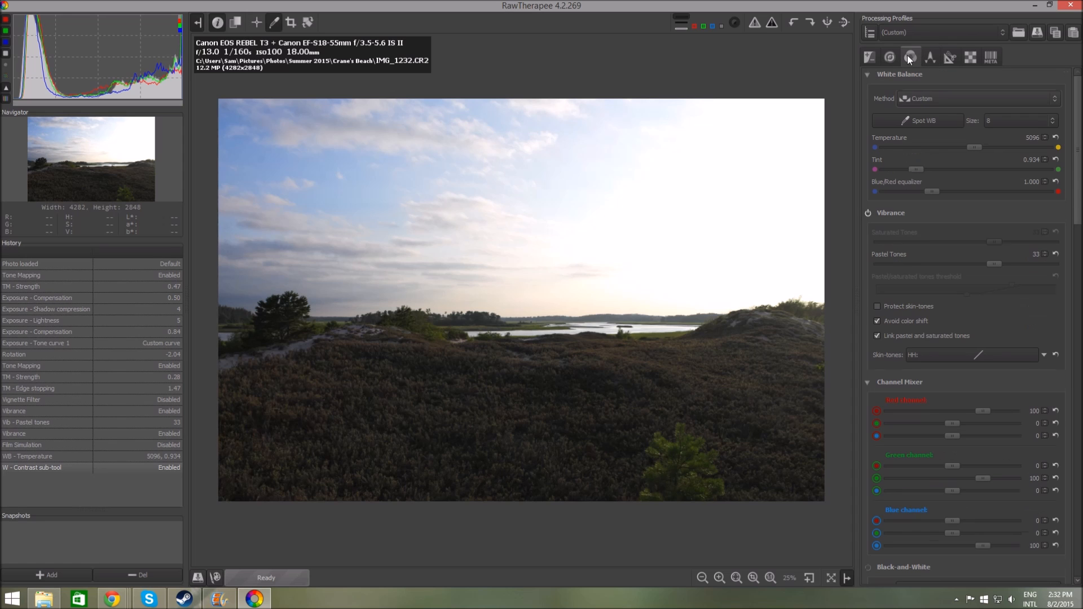
scroll(908, 211, down, 10)
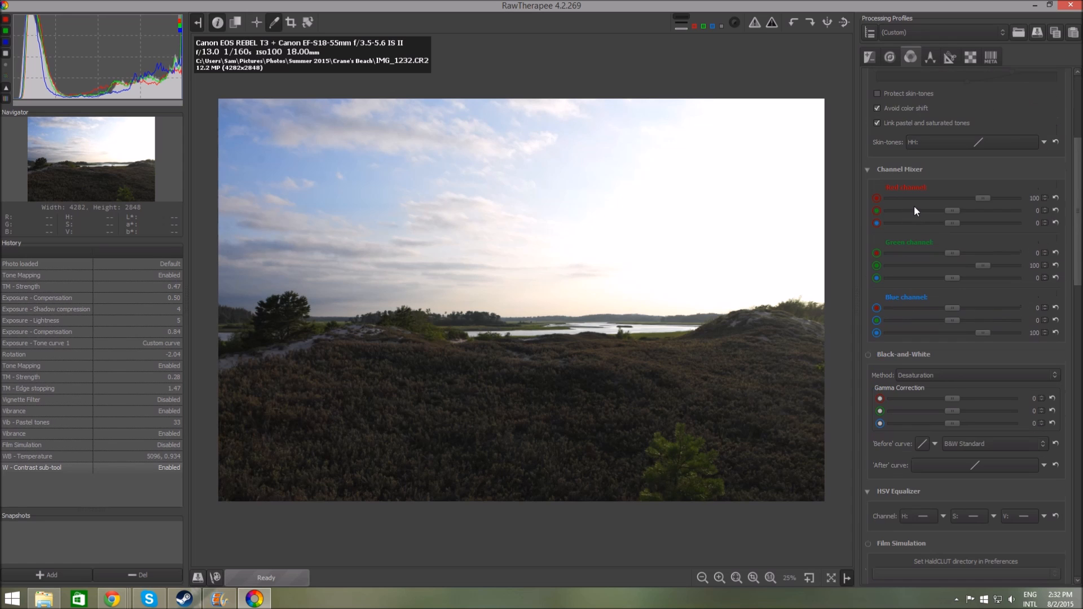
scroll(915, 206, down, 10)
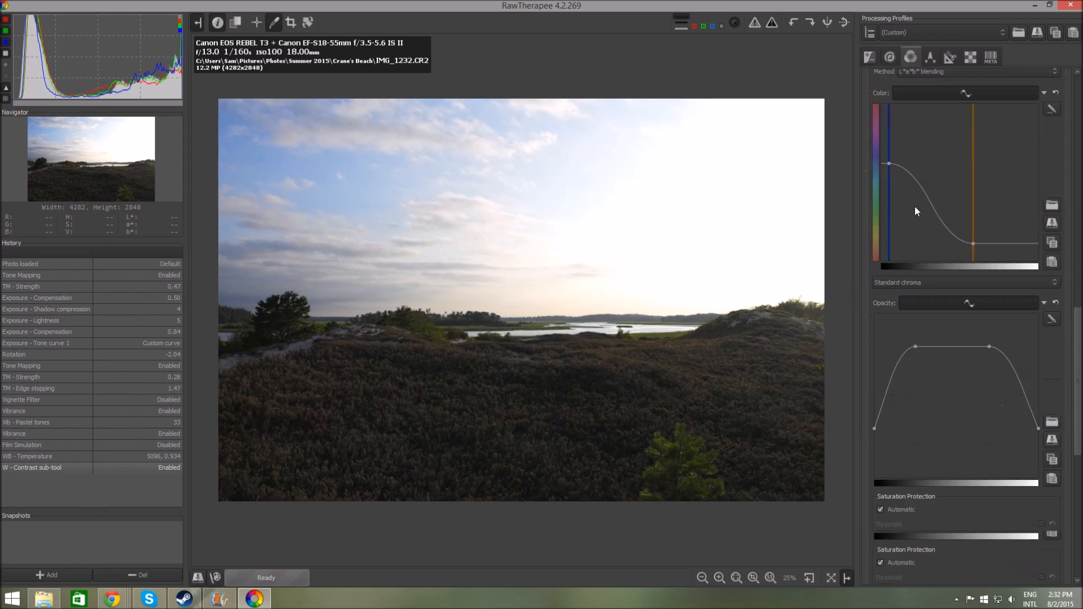
Compare the distant trees at 100% zoom with Unsharp Mask sharpening off and on, leaving it enabled
click(887, 52)
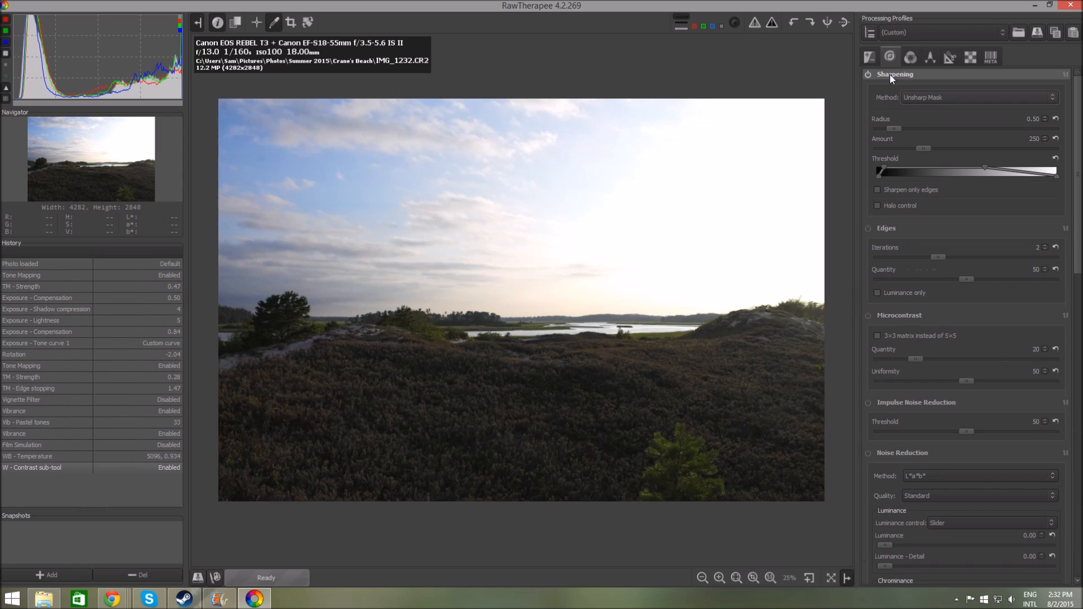
click(867, 74)
scroll(474, 364, up, 7)
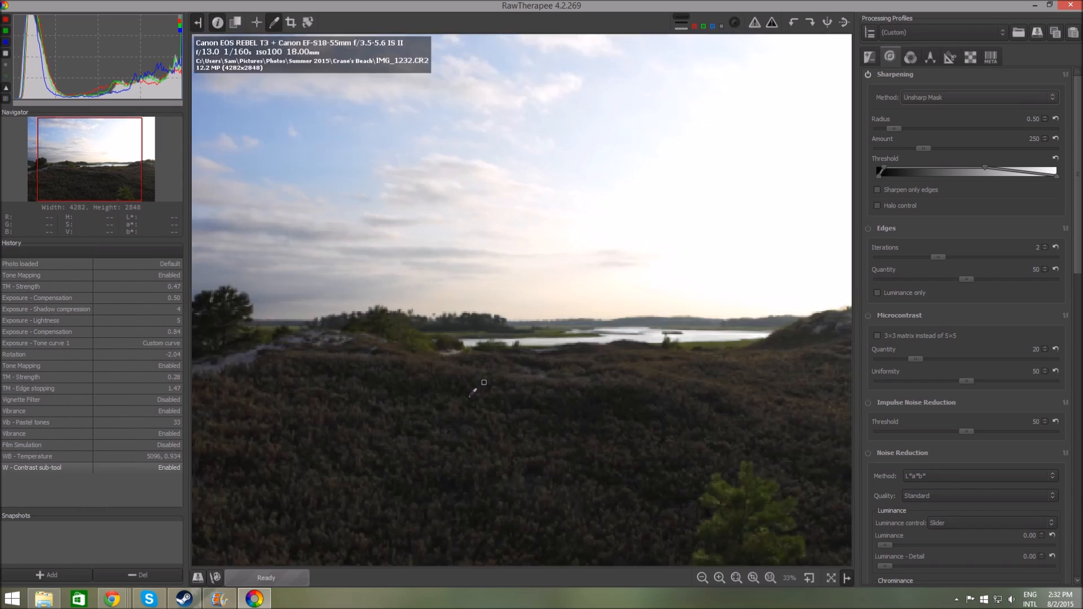
scroll(541, 360, down, 3)
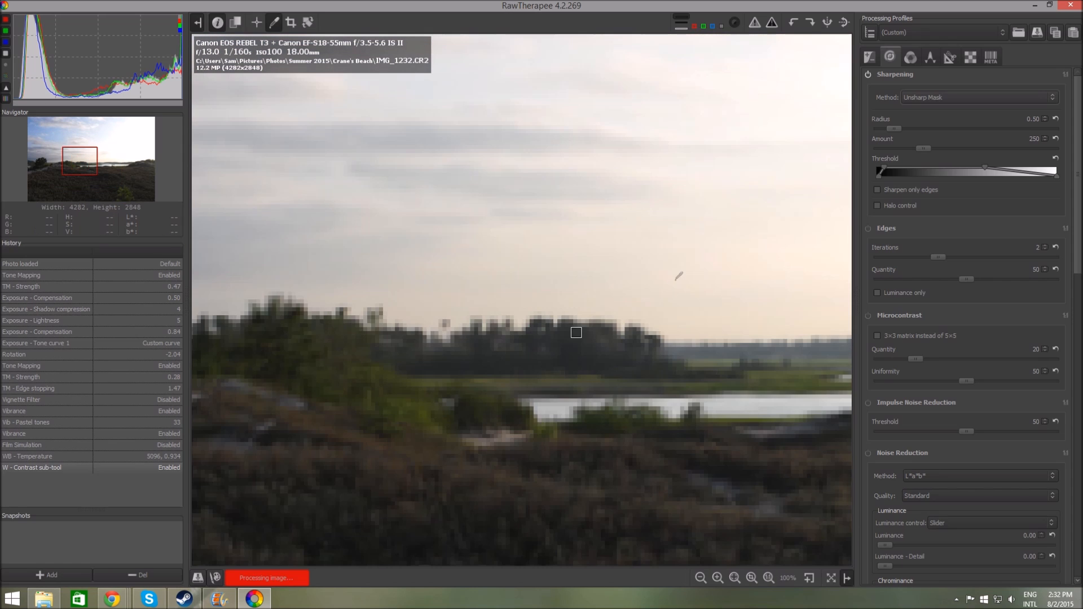
click(869, 73)
click(869, 74)
click(869, 74)
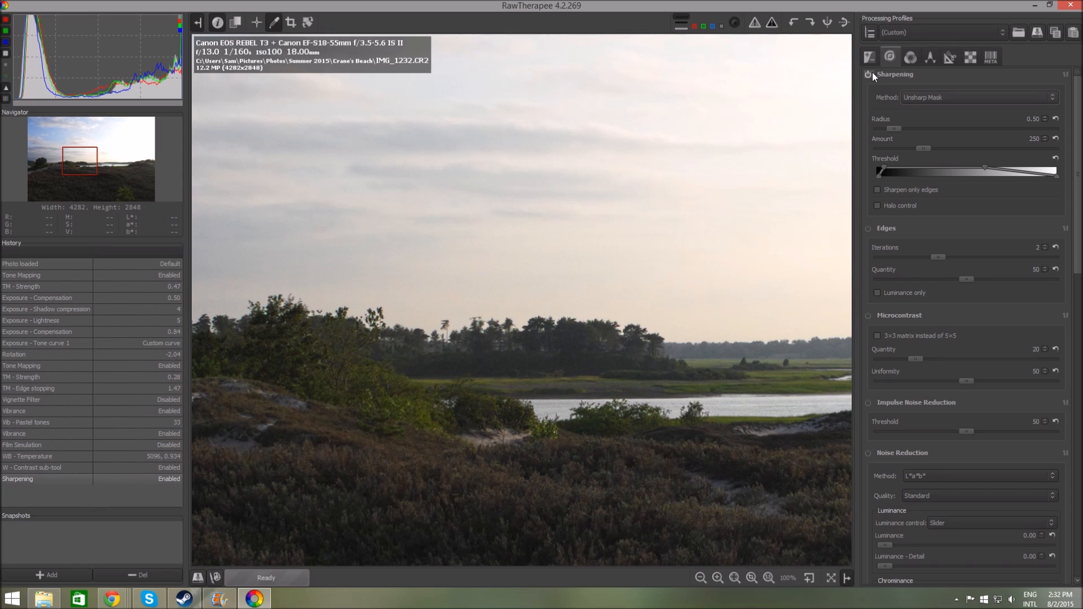
click(870, 73)
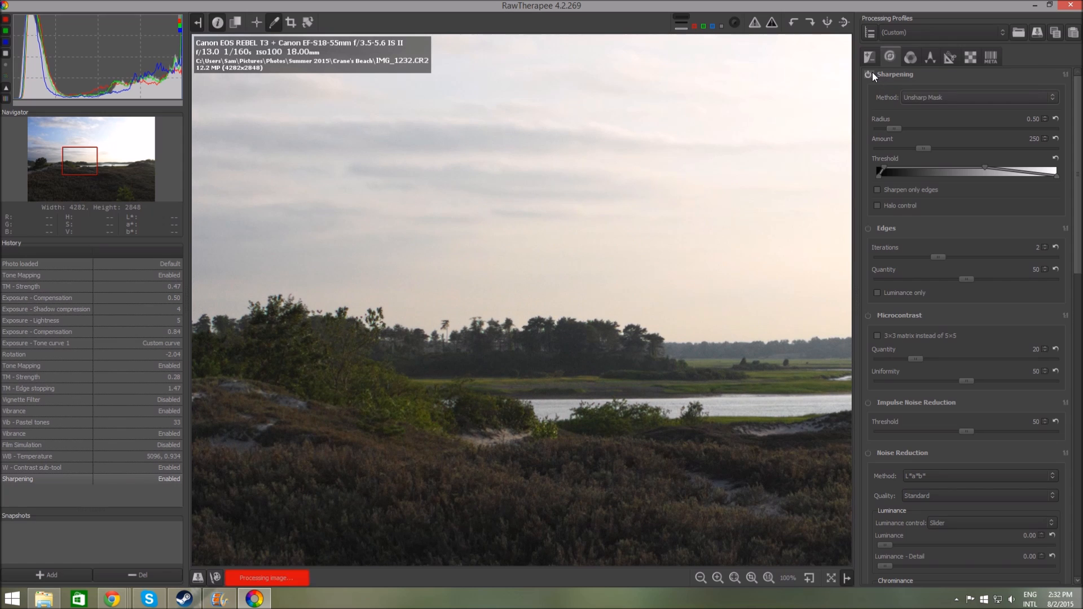
Try edge sharpening on and off while inspecting the trees and shrubs up close, leaving it disabled
click(867, 228)
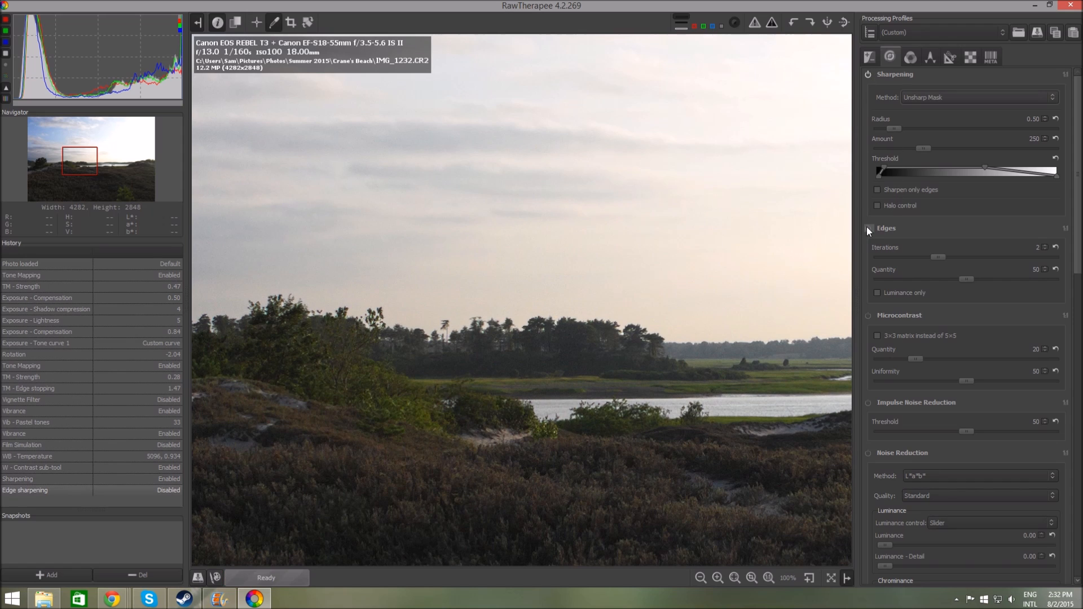
click(867, 228)
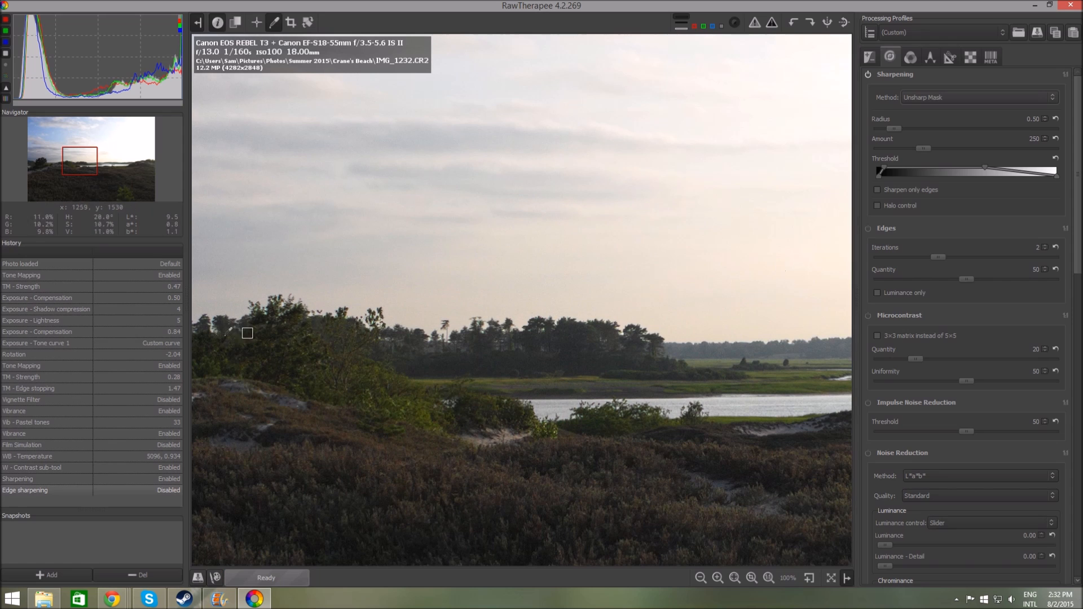
scroll(300, 259, up, 2)
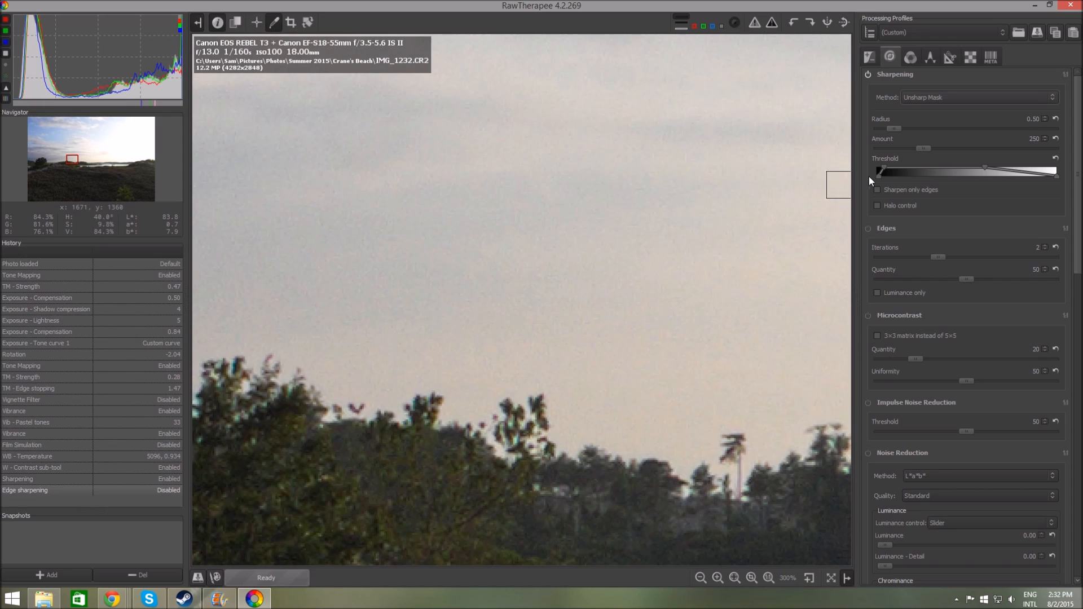
click(869, 229)
click(869, 229)
scroll(754, 263, down, 3)
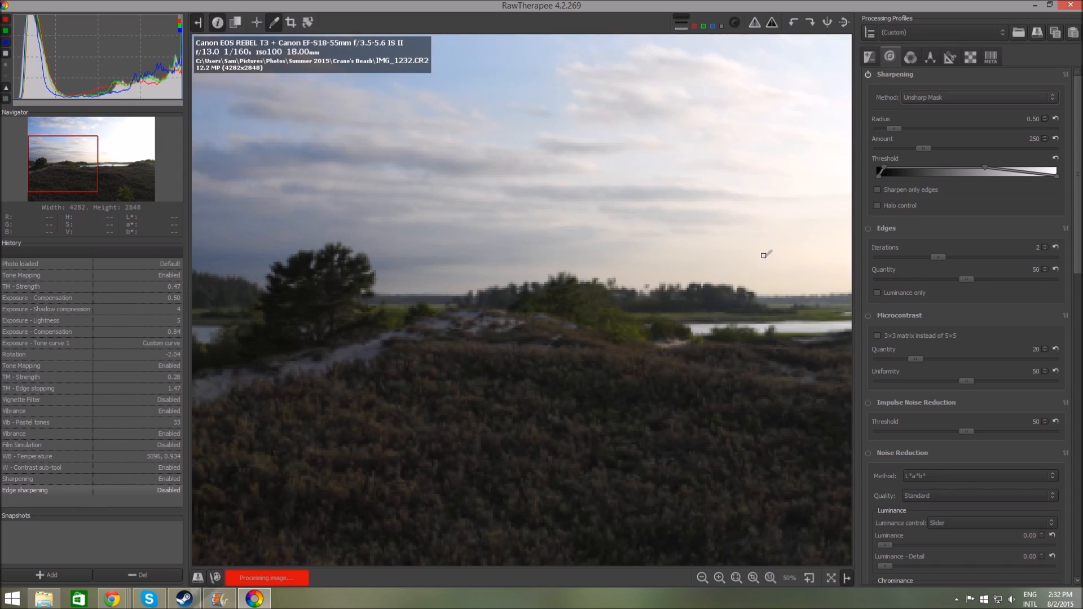
scroll(754, 263, up, 2)
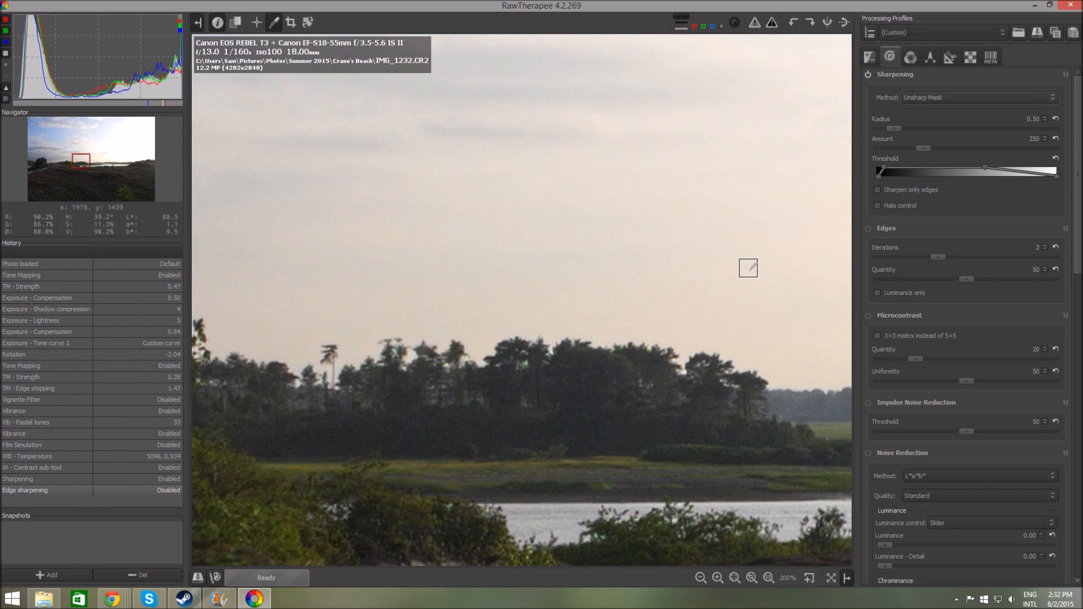
scroll(754, 263, down, 1)
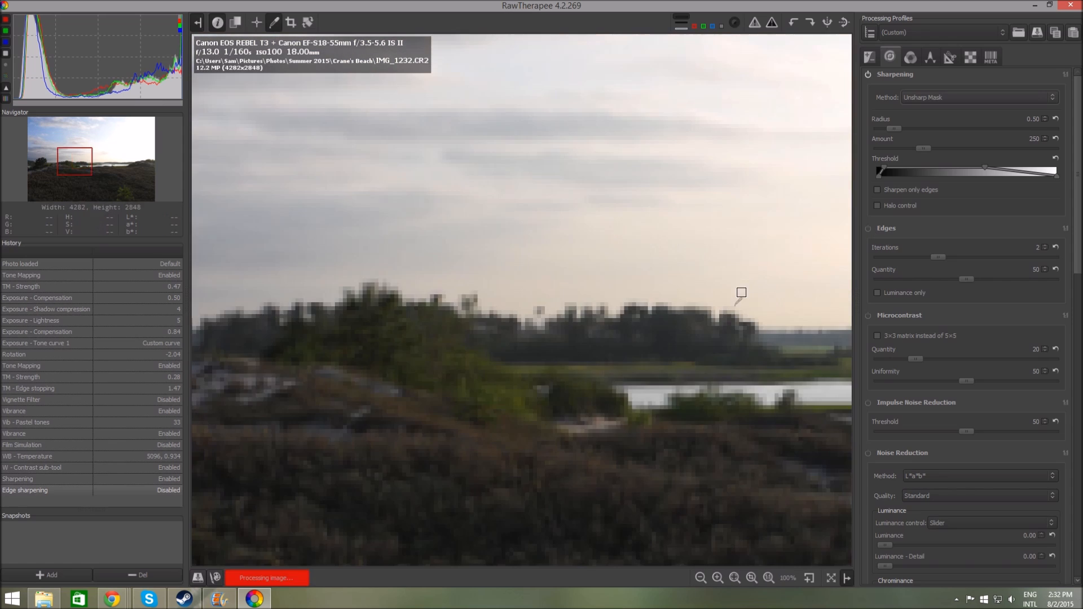
scroll(568, 332, down, 1)
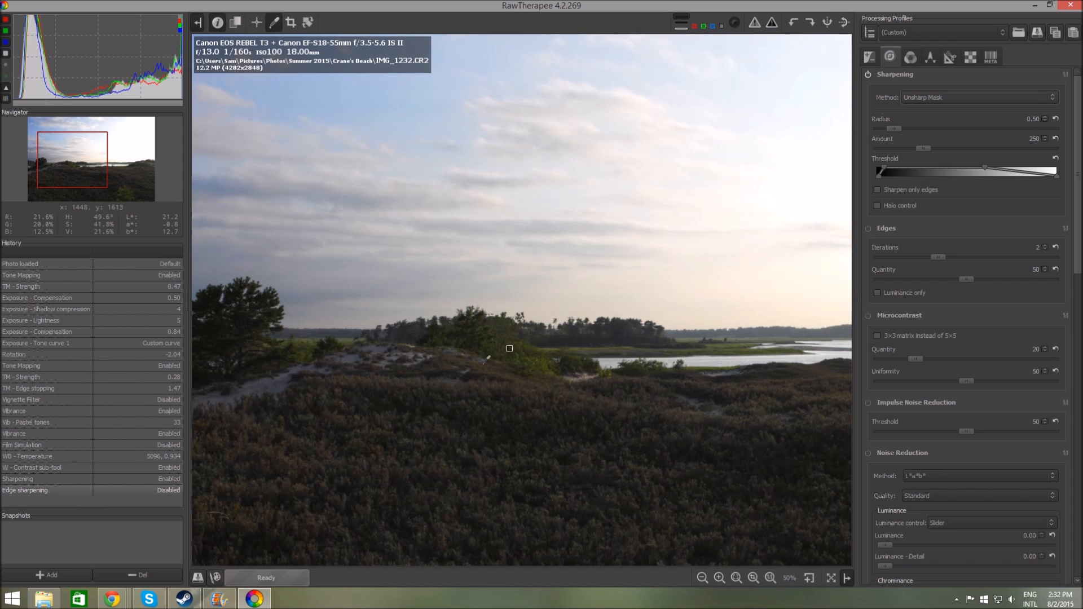
scroll(641, 375, up, 2)
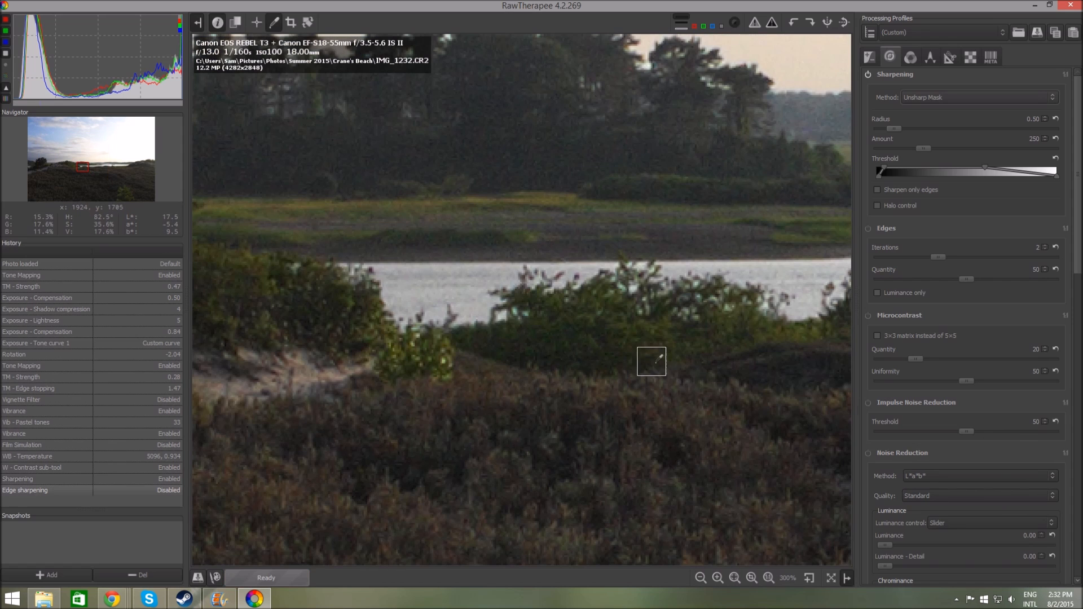
Enable Impulse Noise Reduction and Noise Reduction with the photo viewed at 100% zoom
scroll(702, 318, down, 1)
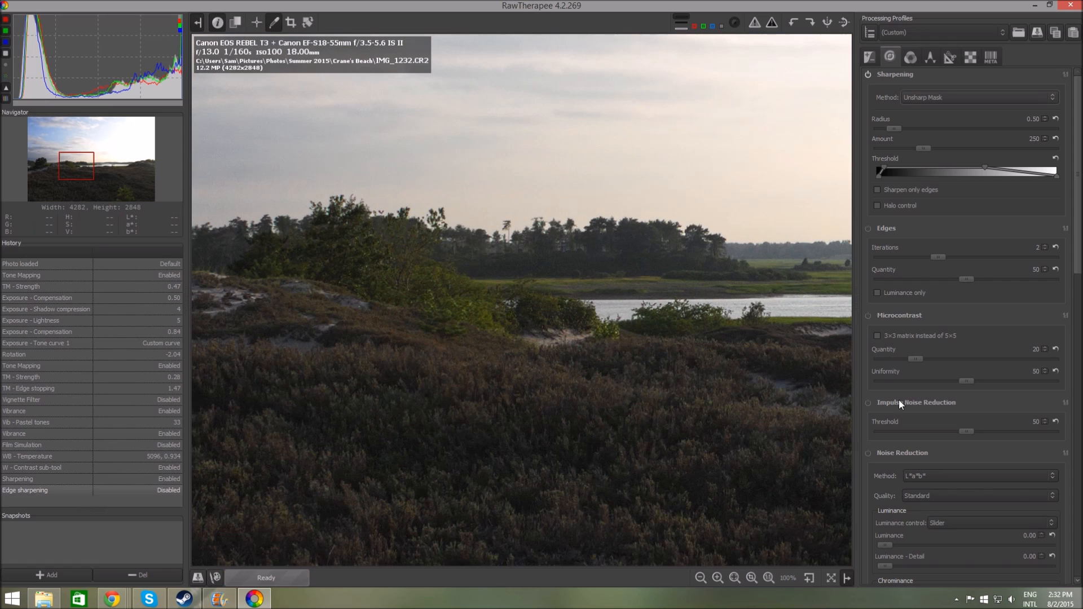
click(868, 402)
click(869, 401)
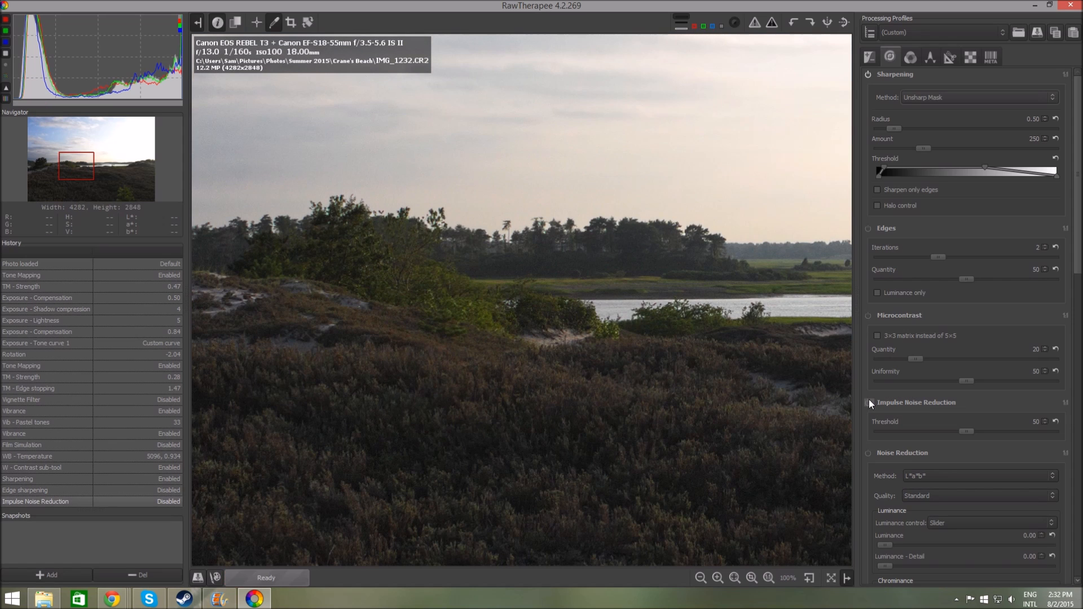
click(869, 402)
scroll(896, 489, down, 2)
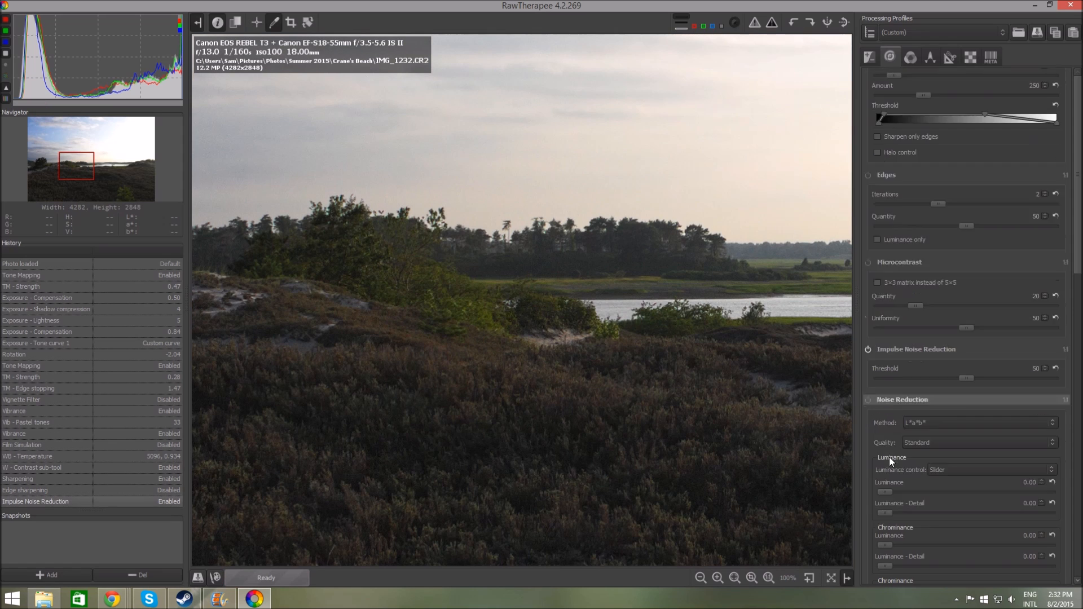
click(868, 401)
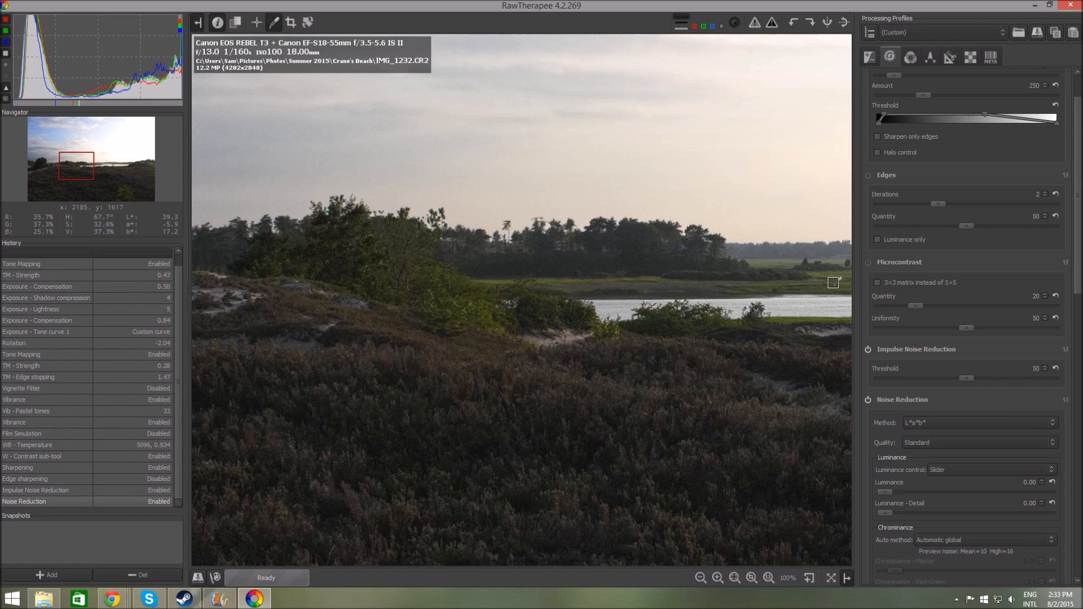
Look through the luminance, chrominance and median filter settings of Noise Reduction, plus the Defringe and Contrast by Detail Levels sections
scroll(718, 300, down, 1)
scroll(717, 300, up, 1)
scroll(992, 499, down, 4)
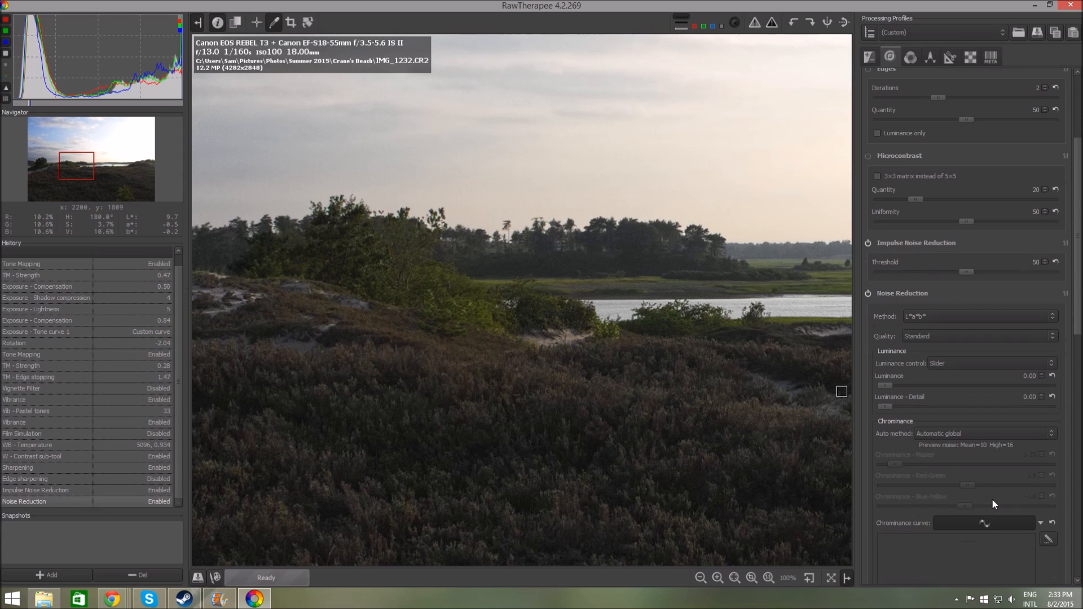
scroll(904, 296, down, 10)
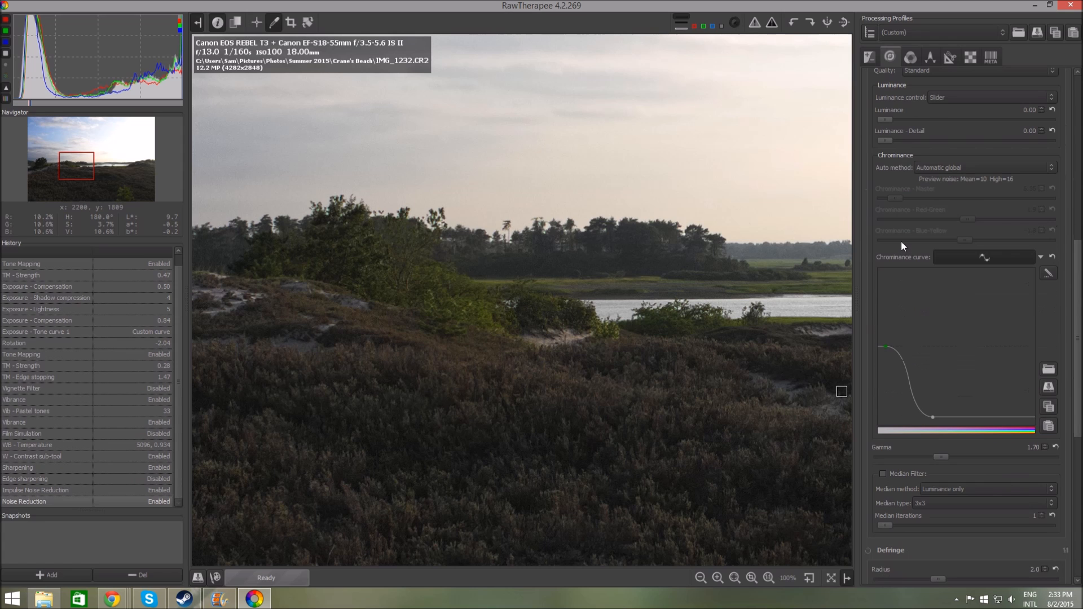
scroll(897, 203, up, 2)
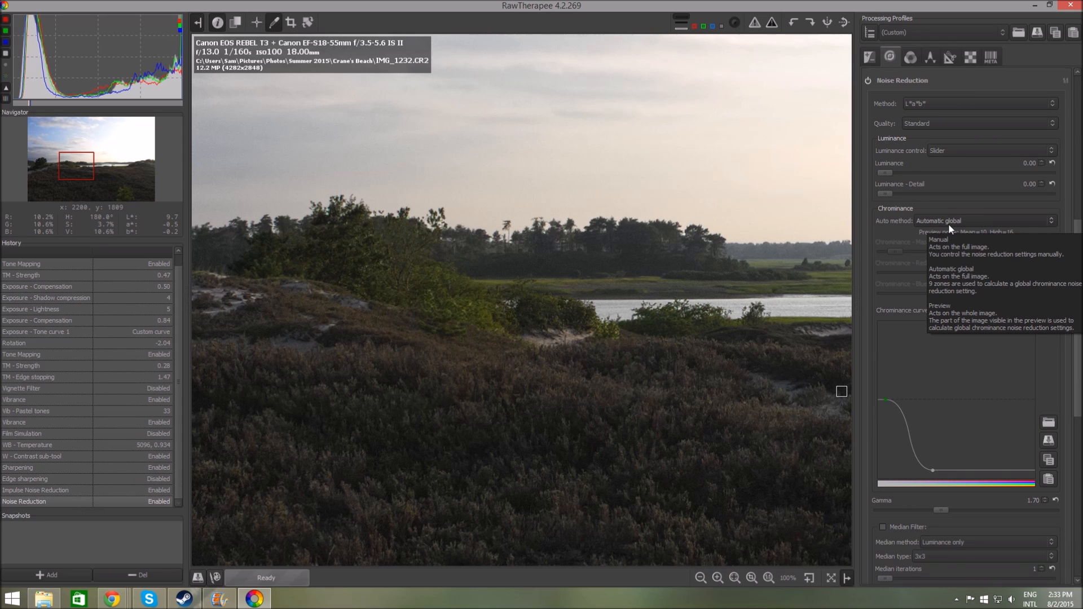
scroll(949, 223, down, 8)
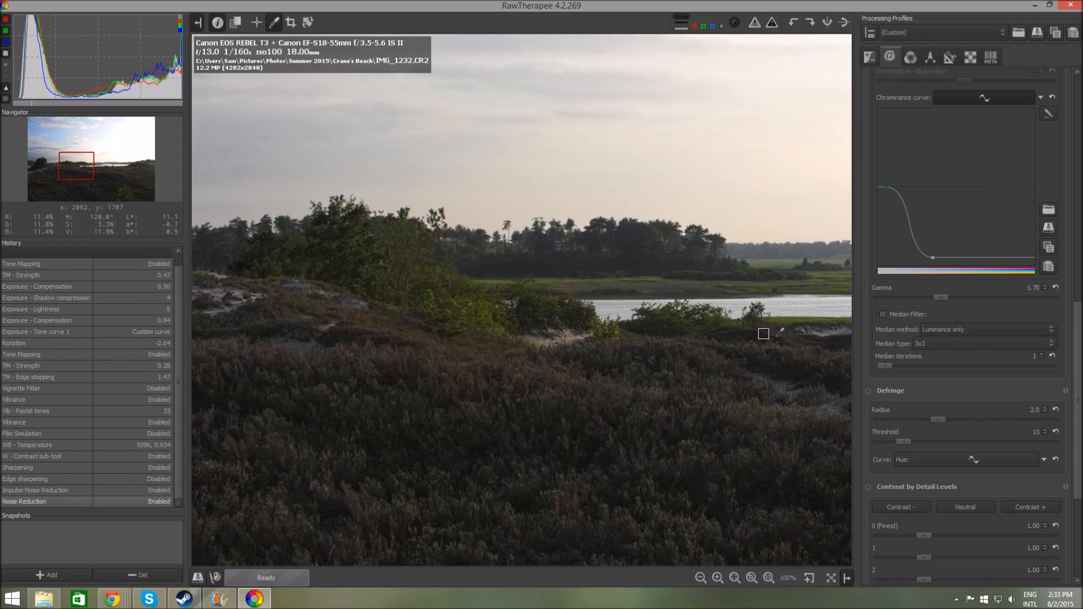
scroll(1058, 381, down, 3)
scroll(1057, 380, up, 8)
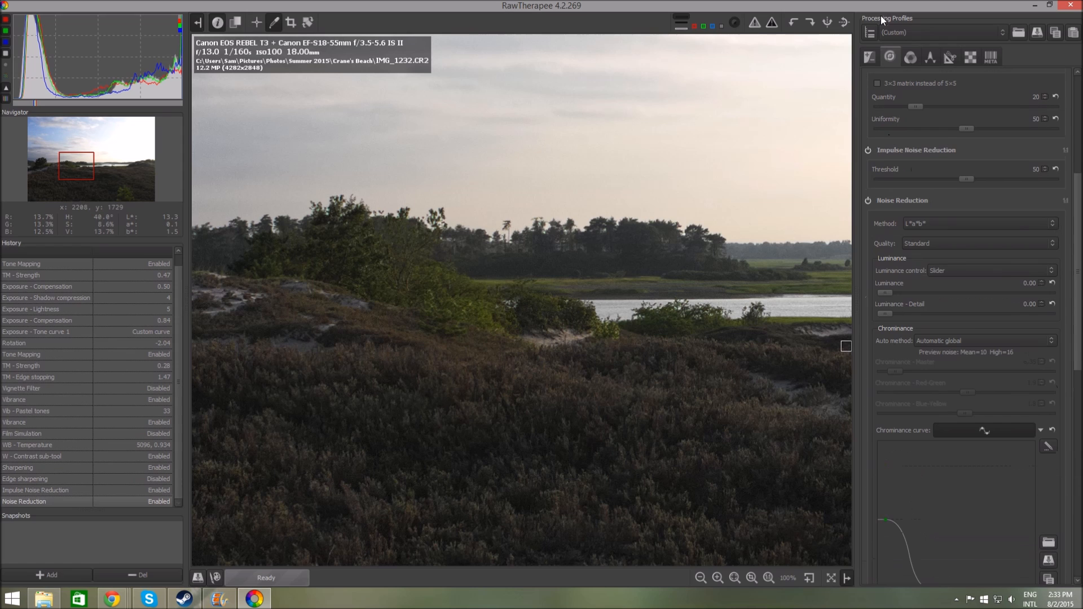
Review the CIE Color Appearance Model 2002 settings and the whole photo, and check the Crane's Beach folder in File Explorer
click(869, 56)
scroll(973, 279, down, 5)
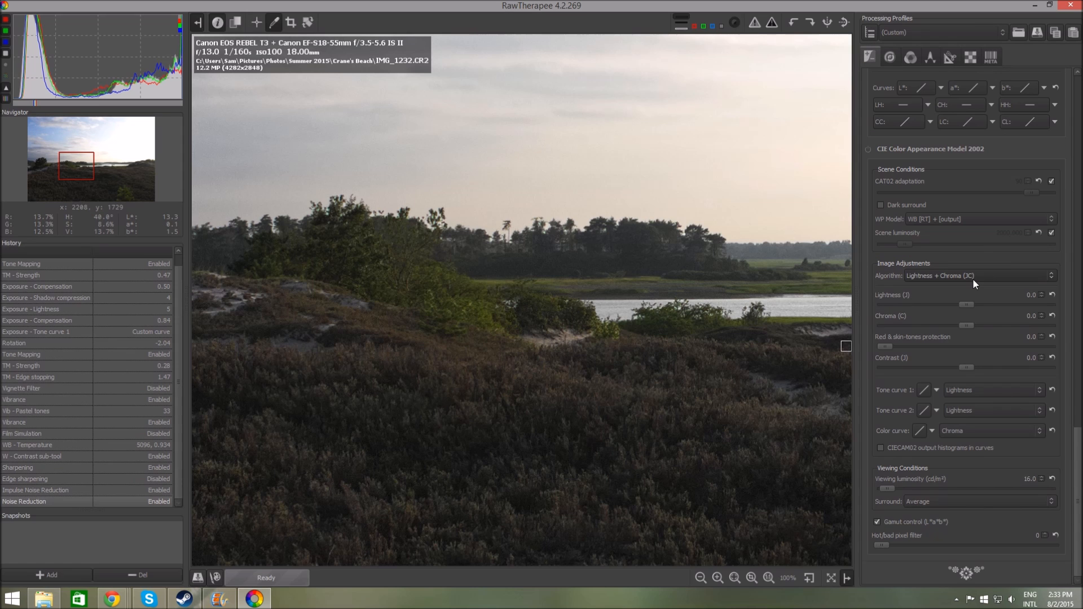
scroll(518, 222, down, 4)
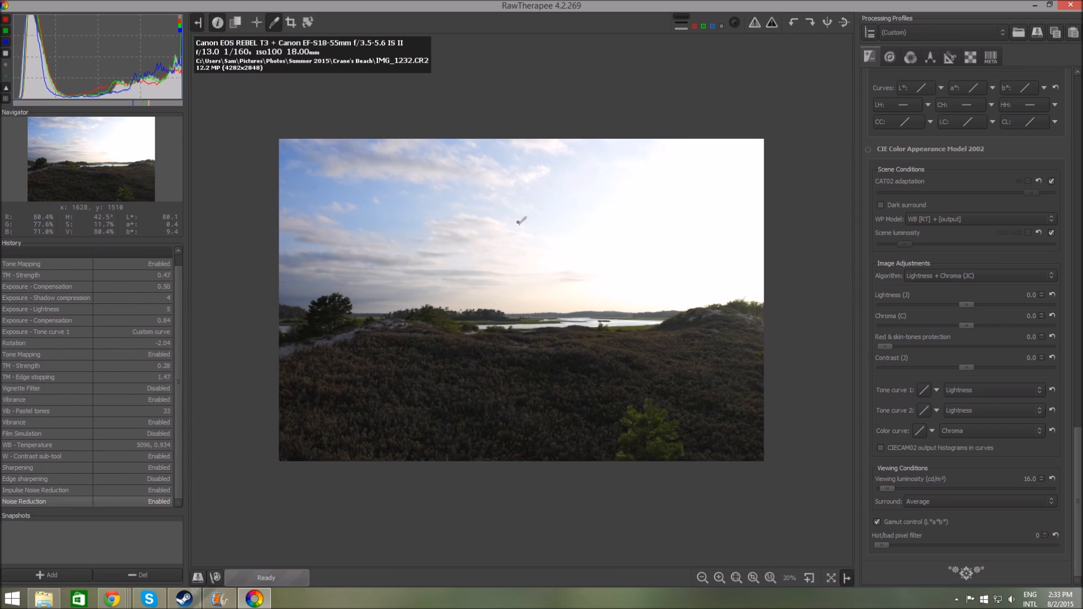
scroll(521, 220, up, 1)
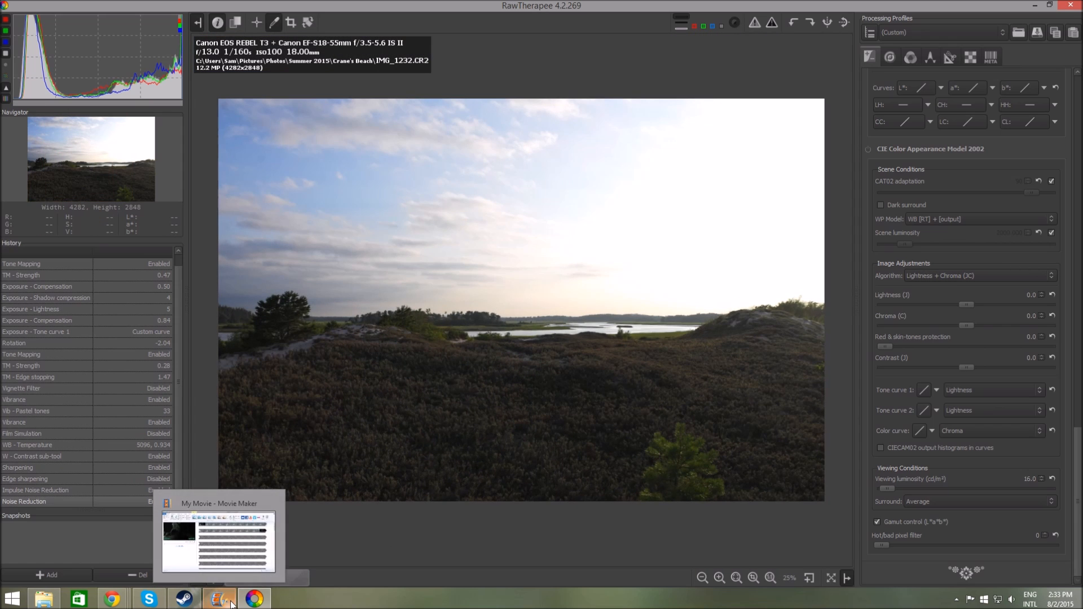
click(44, 599)
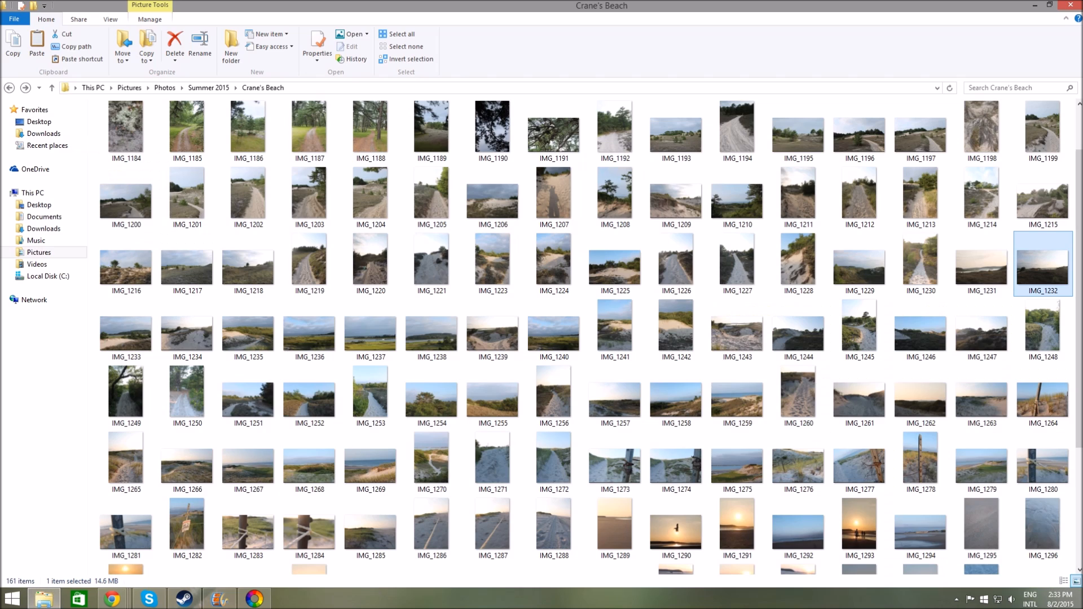
click(254, 599)
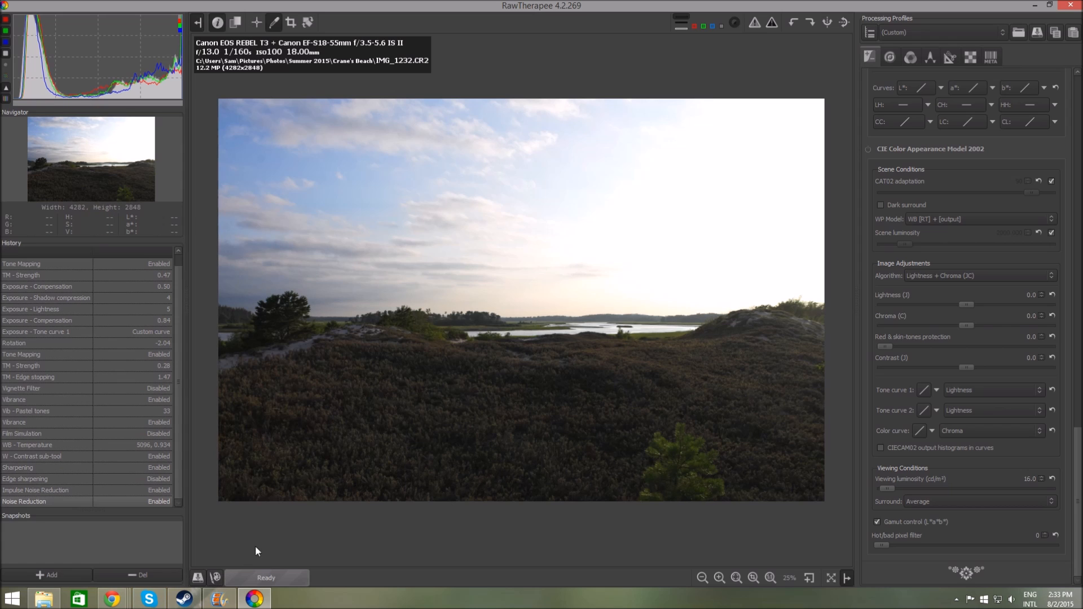
Save the processing profile and prepare to save the image as IMG_1232 in the Crane's Beach folder
key(ctrl+s)
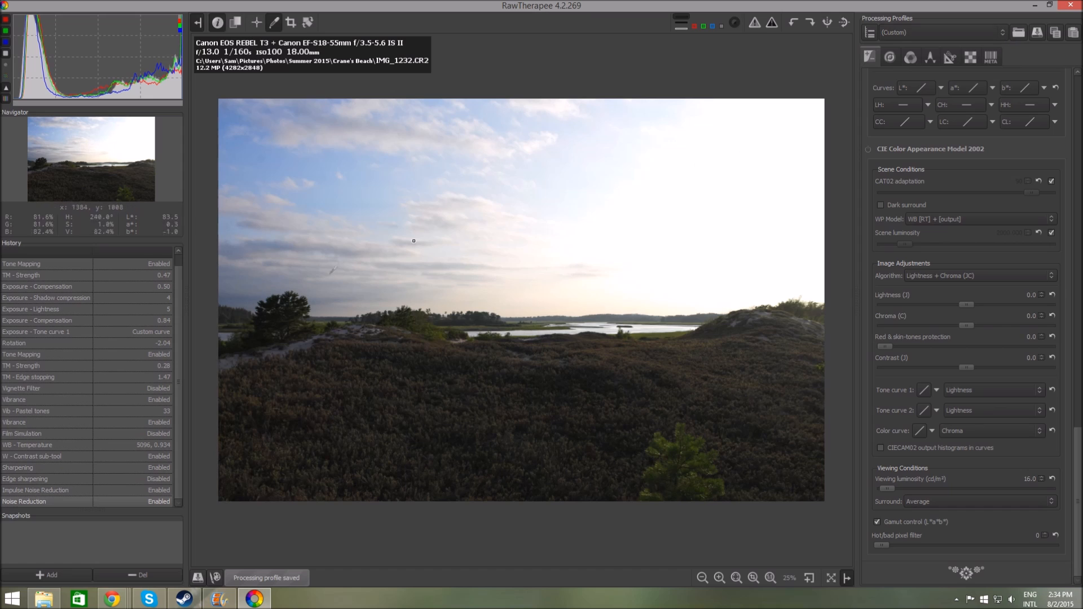
click(194, 577)
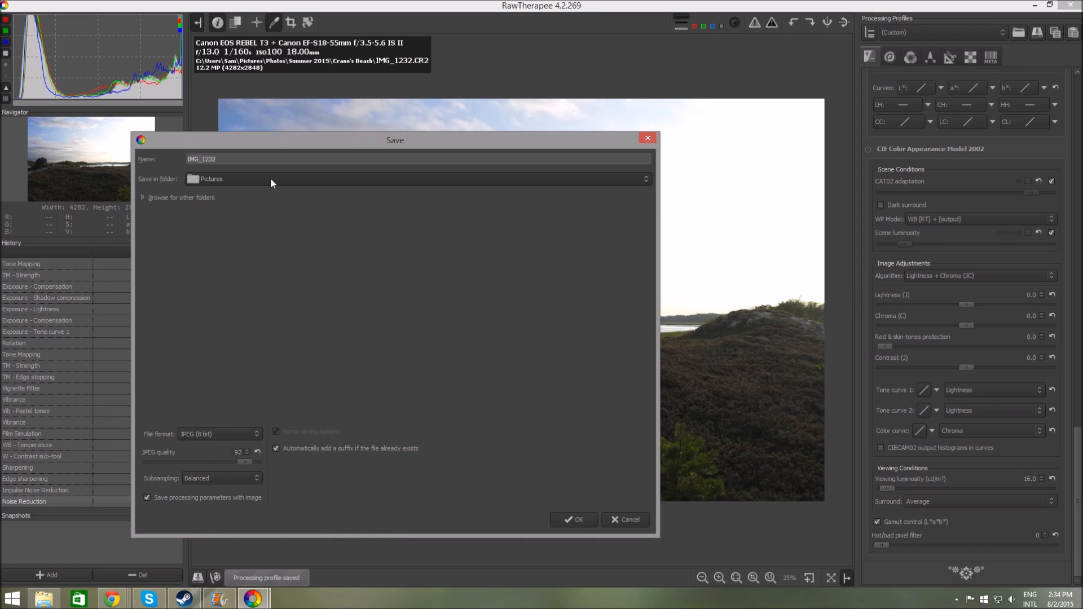
click(269, 177)
click(272, 164)
click(148, 197)
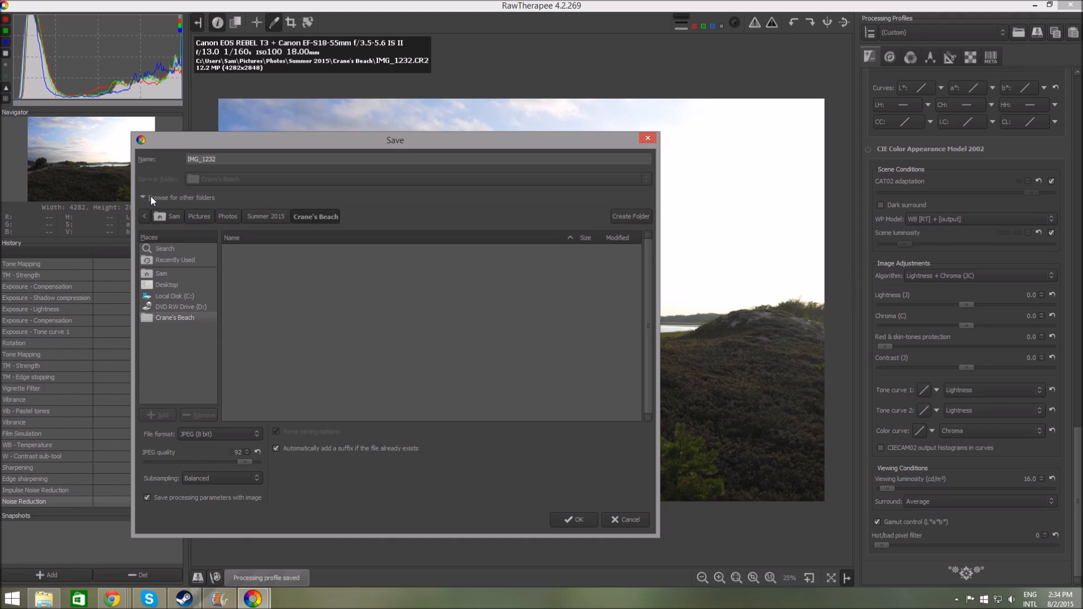
click(151, 196)
click(150, 196)
click(151, 196)
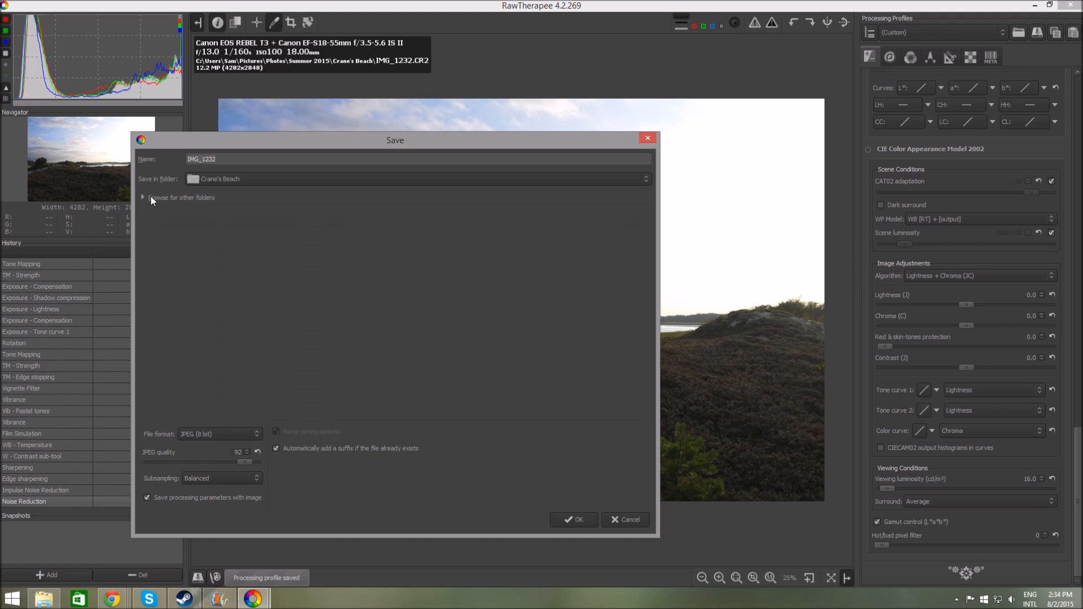
Set the JPEG quality to 100, review the file formats while keeping JPEG (8 bit), and save the image
drag(241, 465, 279, 462)
click(246, 432)
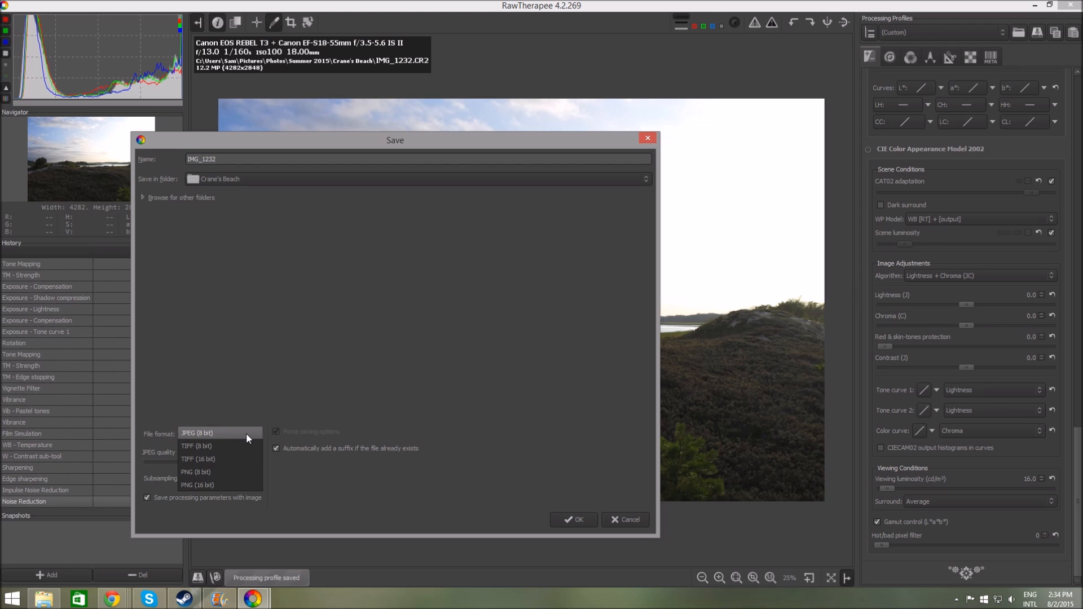
click(246, 432)
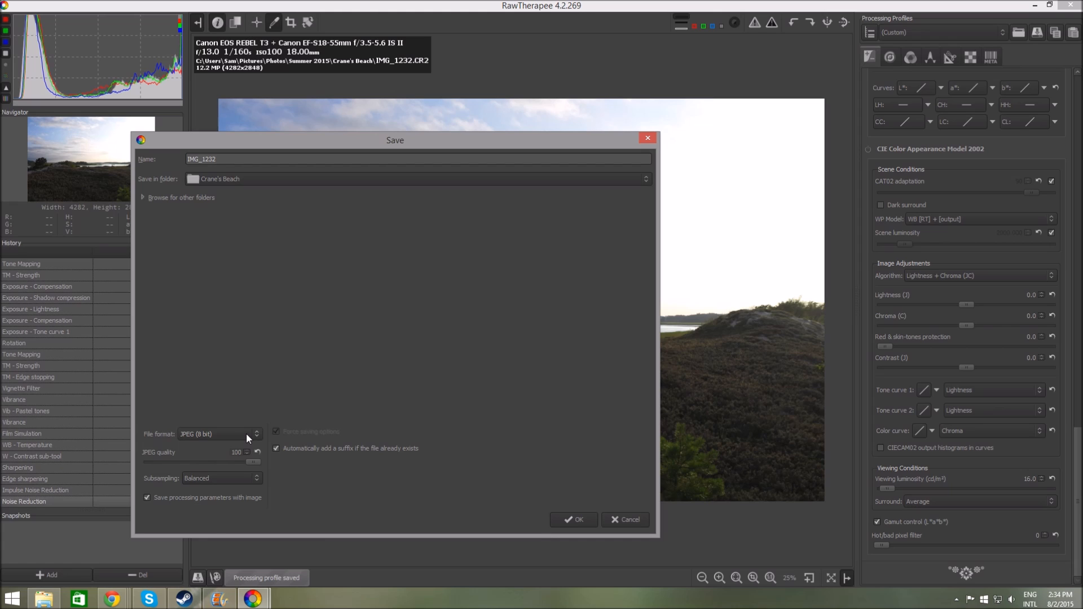
click(246, 434)
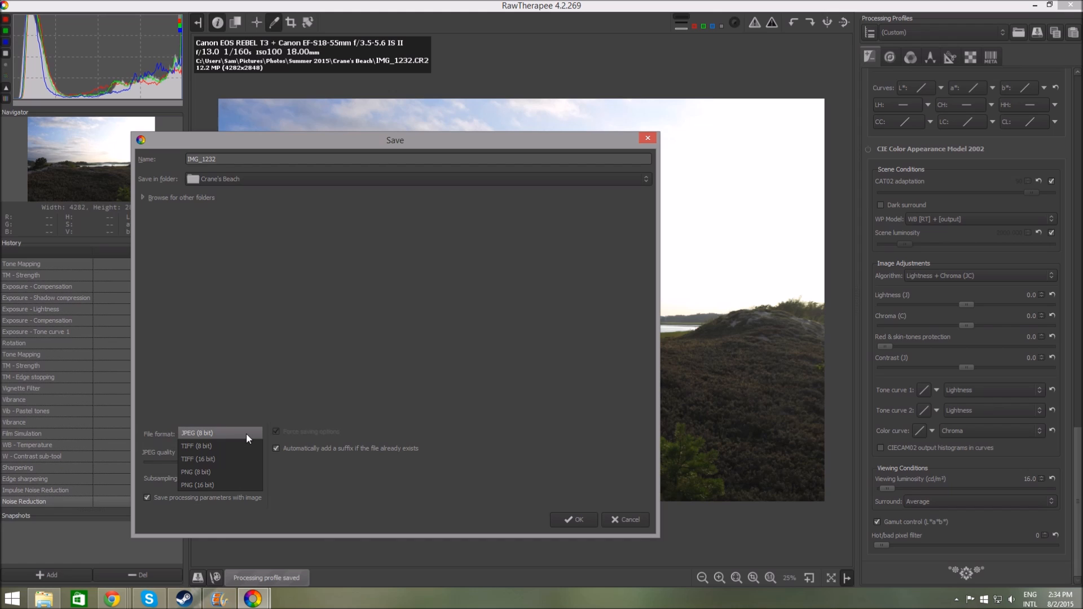
click(246, 435)
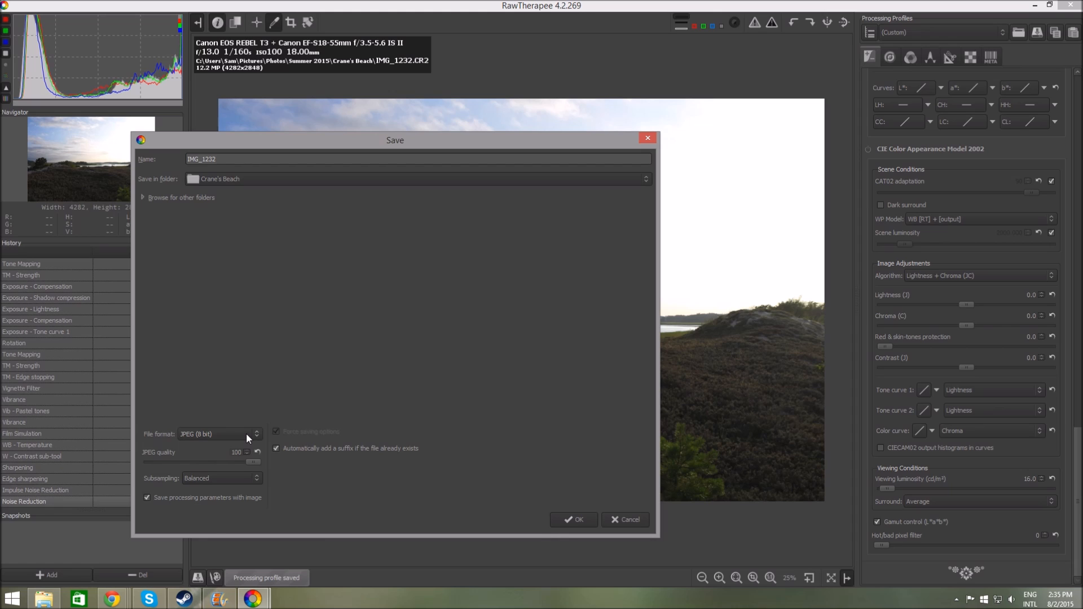
click(247, 439)
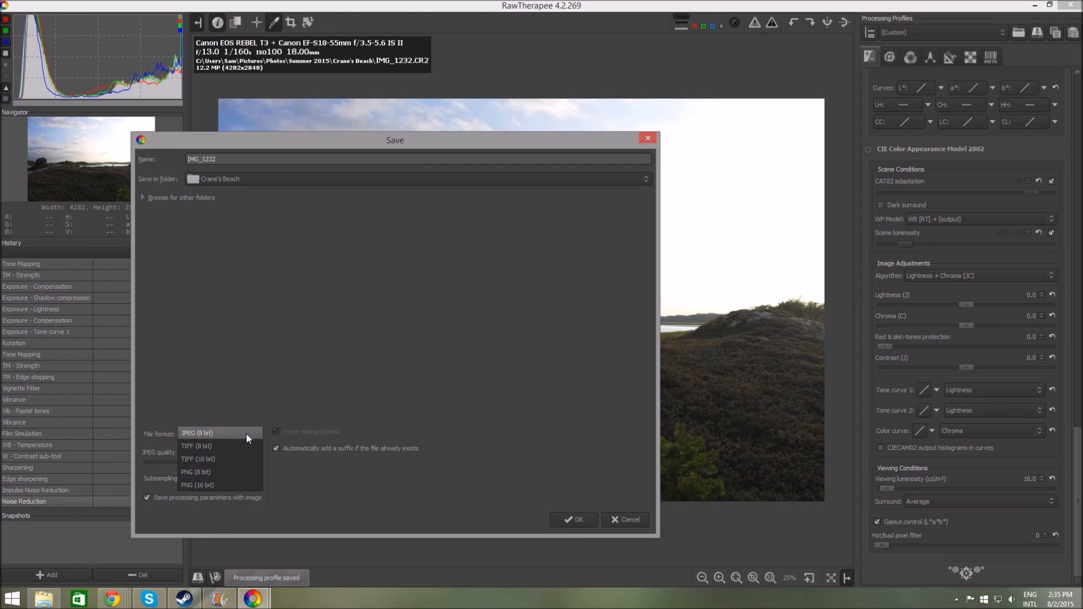
click(246, 432)
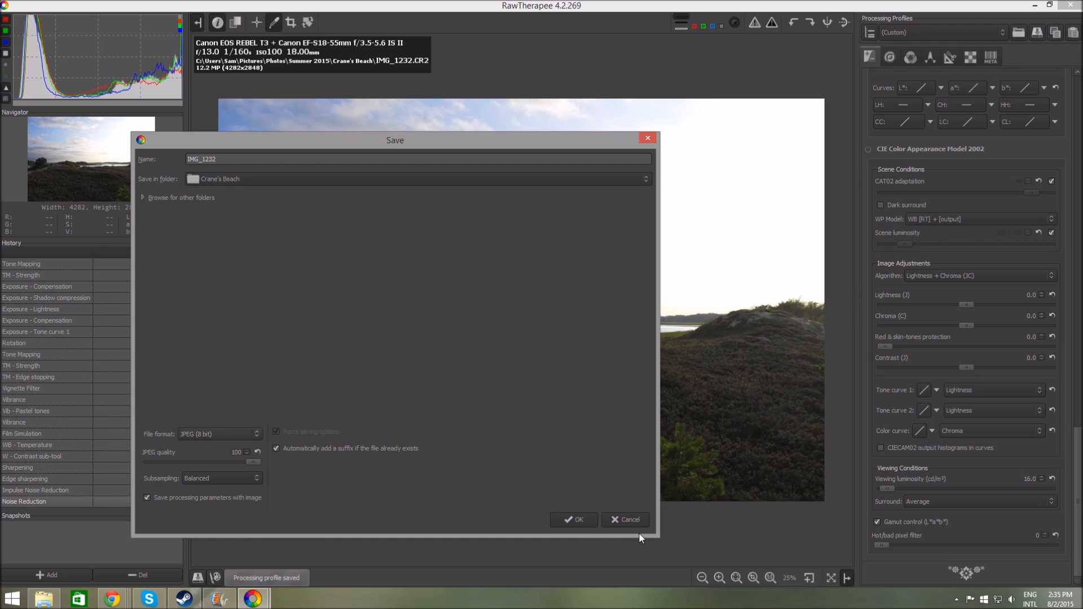
click(560, 520)
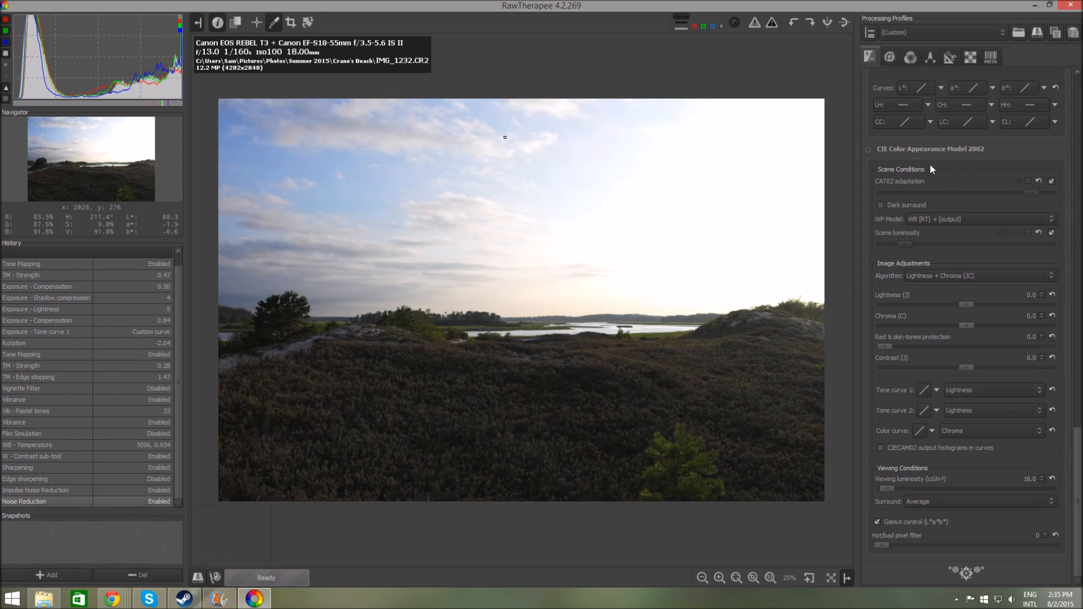
Enable CIE Color Appearance Model 2002 and shape its tone curve 1 as a gentle custom S-curve with slightly lowered shadows and raised highlights
click(868, 149)
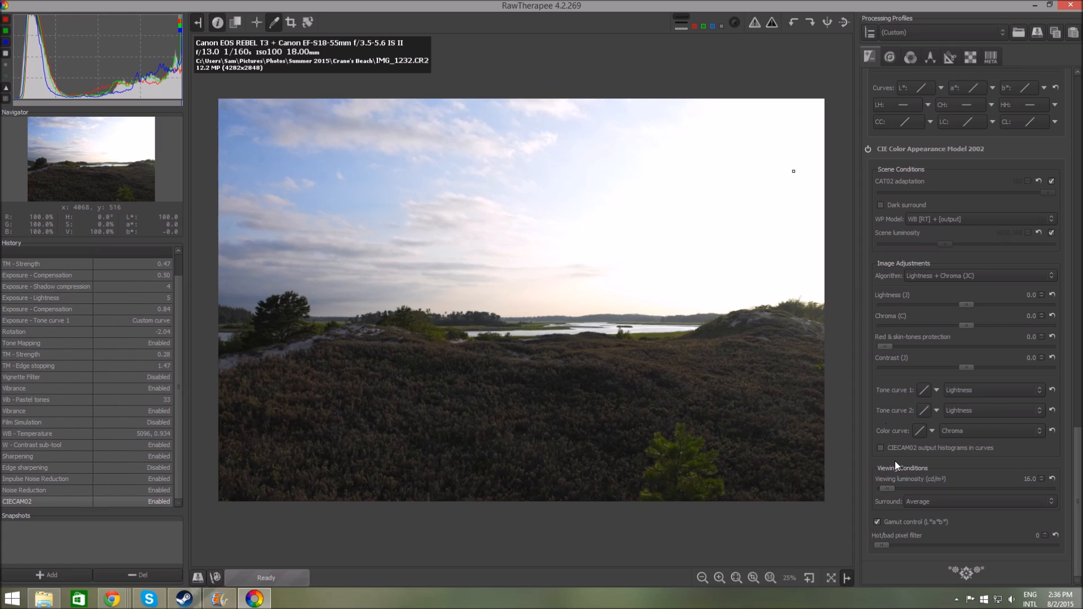
click(936, 390)
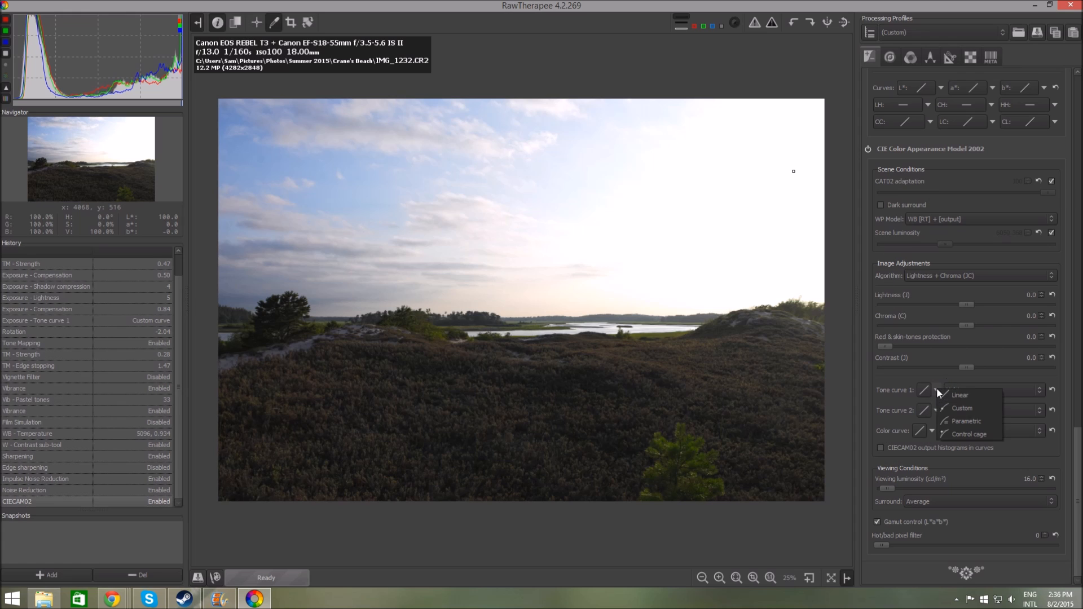
click(946, 408)
drag(897, 434, 903, 431)
drag(953, 381, 954, 375)
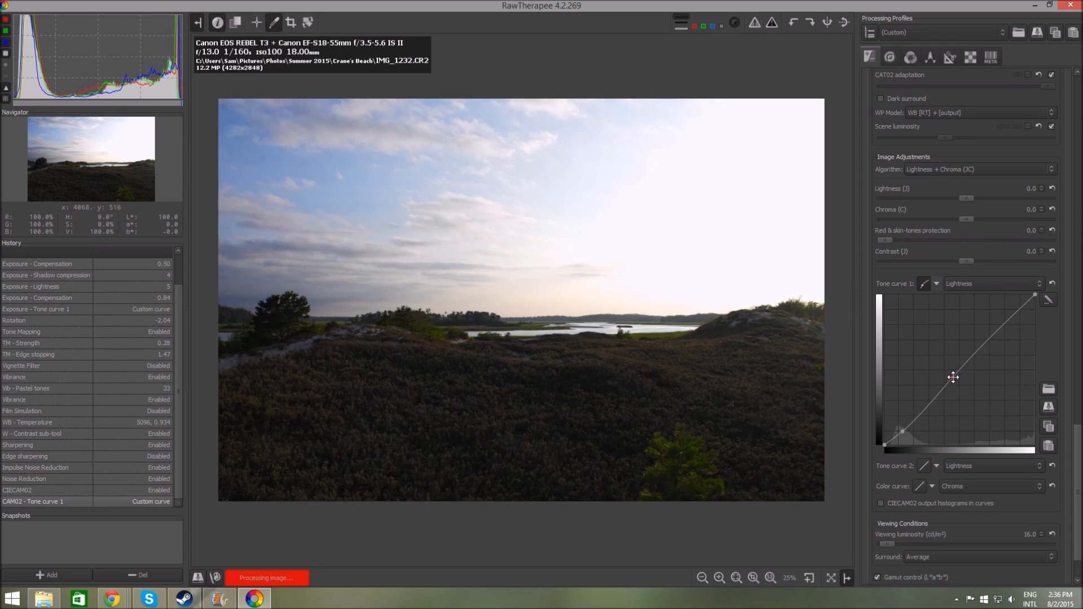
drag(1008, 315, 1014, 311)
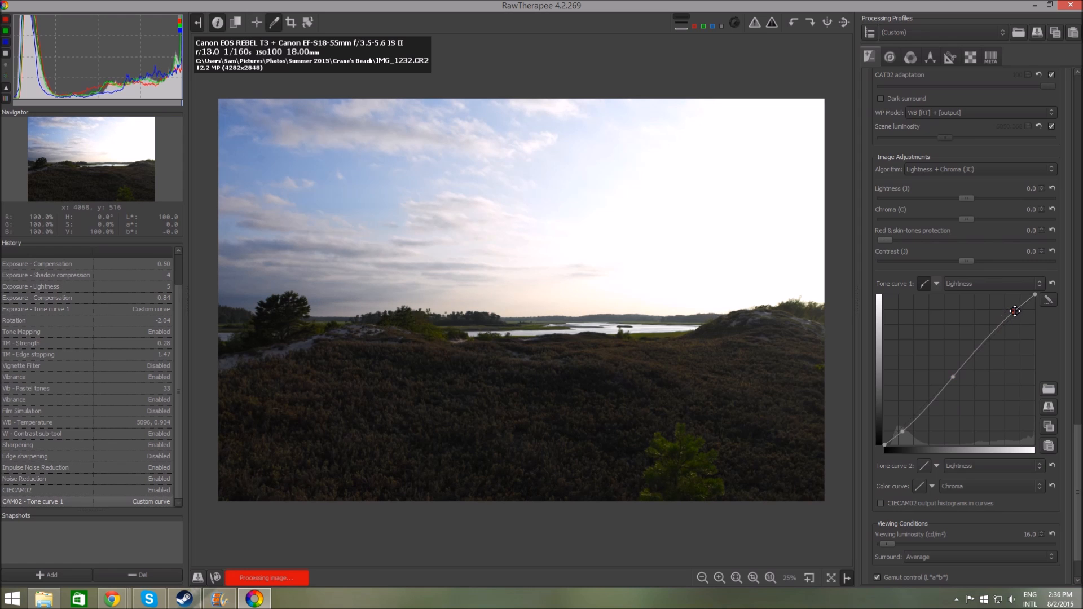
drag(900, 430, 899, 434)
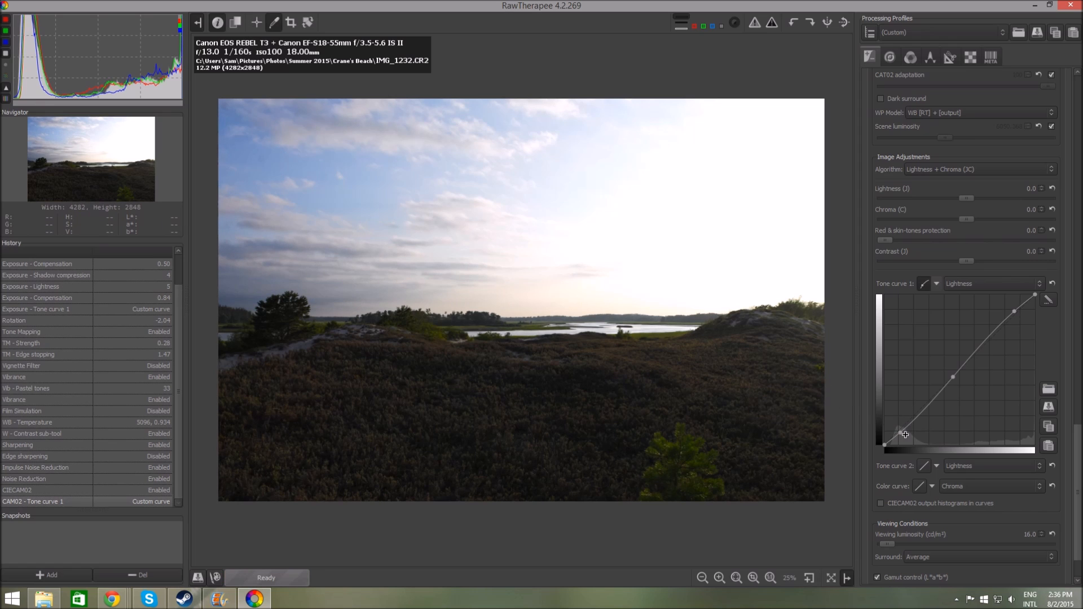
drag(901, 433, 902, 432)
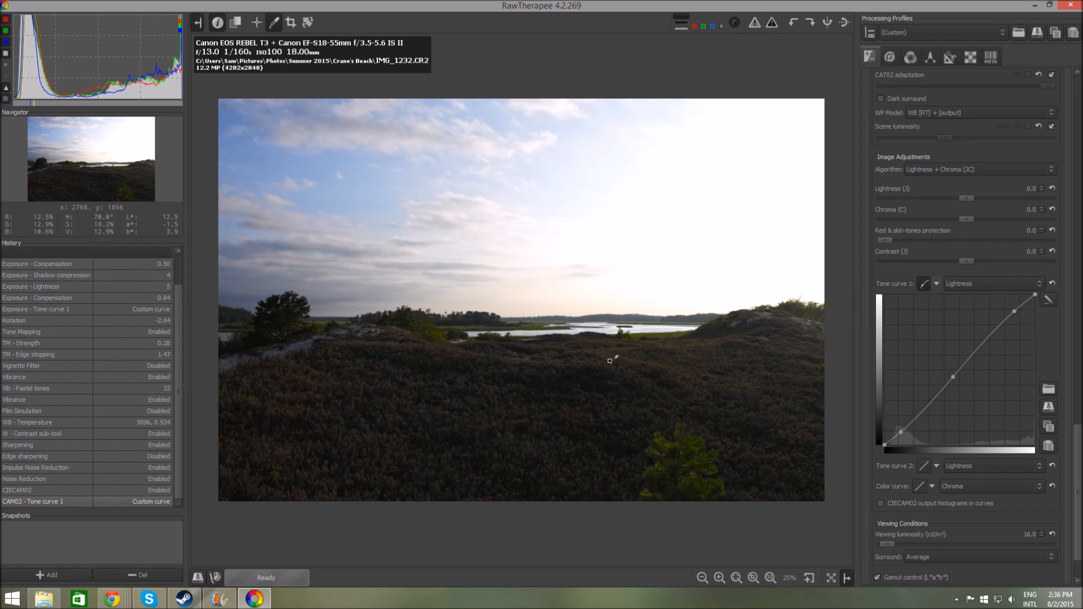
drag(1014, 310, 1023, 304)
Save the updated processing profile and export the photo again to Crane's Beach as an 8-bit JPEG at quality 100
key(ctrl+s)
click(199, 577)
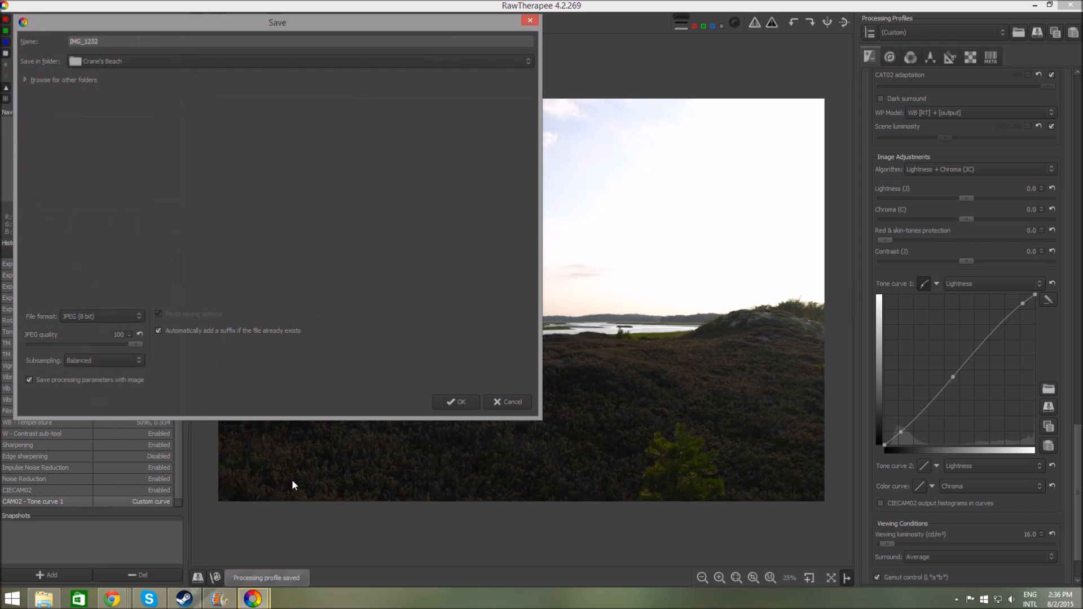
click(464, 403)
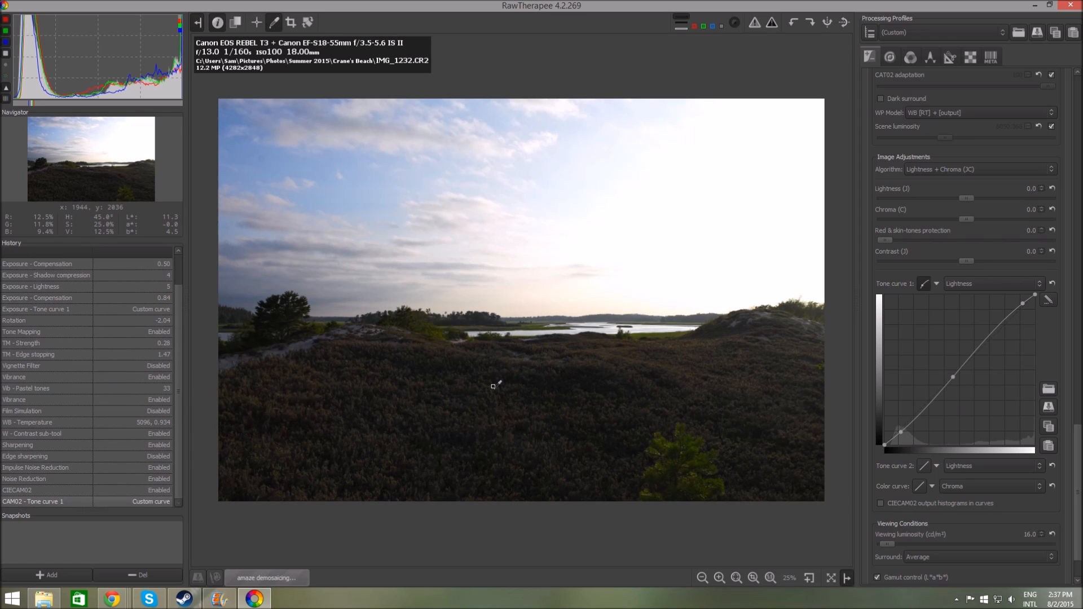
Switch to File Explorer and delete the first exported IMG_1232 JPEG and the IMG_1232.CR2.pp3 profile from the Crane's Beach folder
click(44, 598)
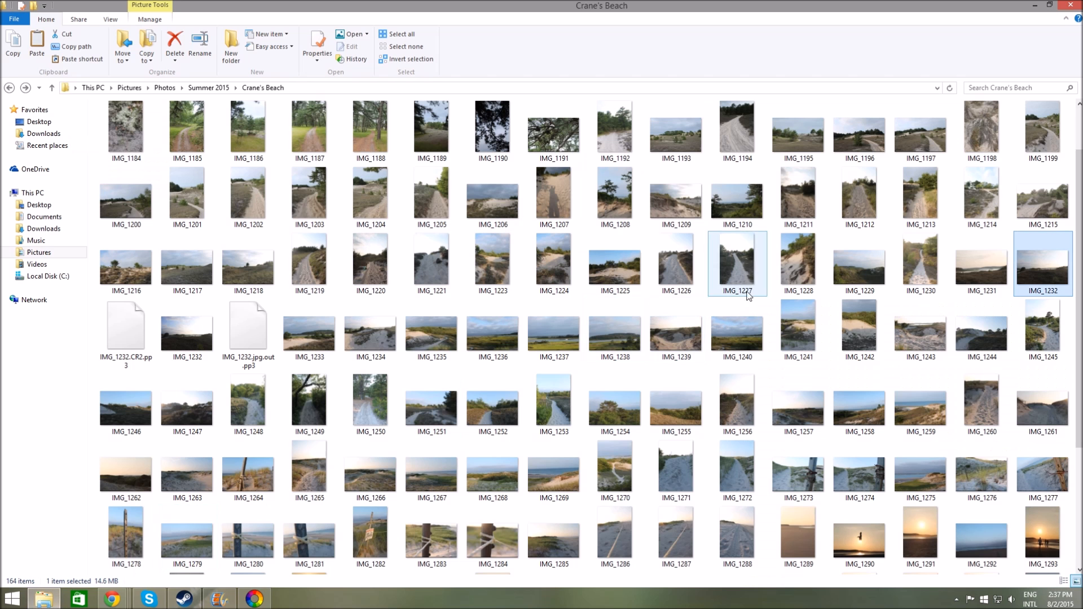
right_click(1028, 274)
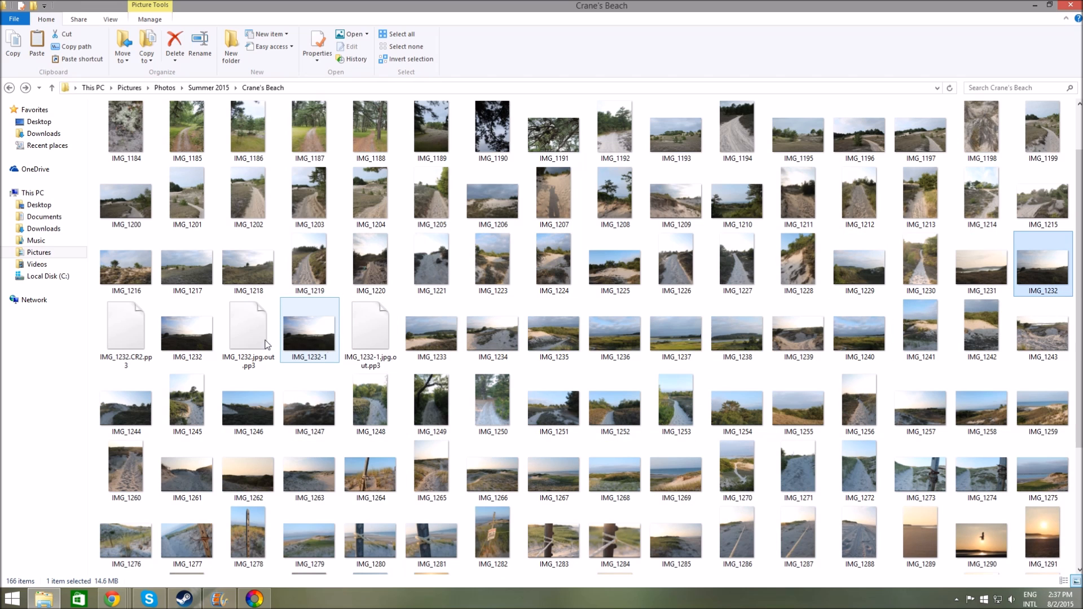
click(176, 326)
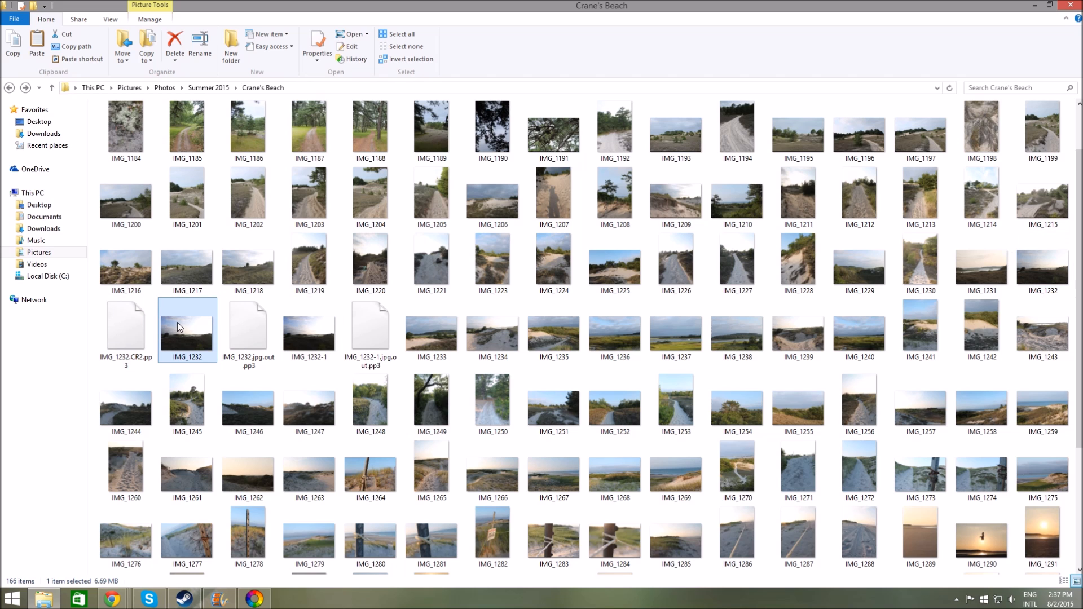
key(Delete)
click(143, 329)
key(Delete)
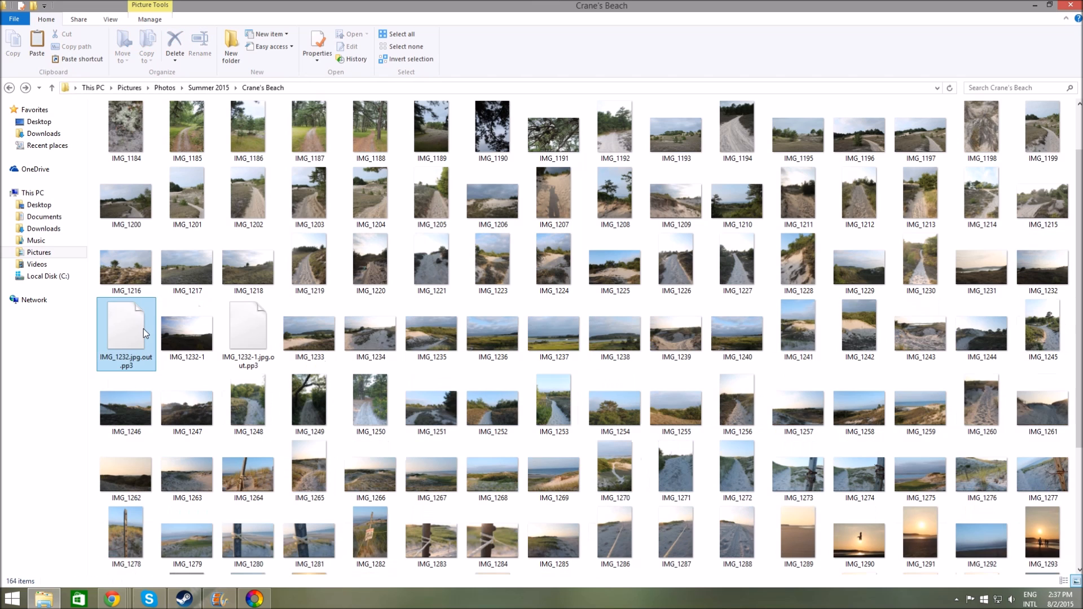
Open the raw IMG_1232 photo in Photo Gallery and dock its window to the left half of the screen
click(1033, 266)
right_click(1030, 269)
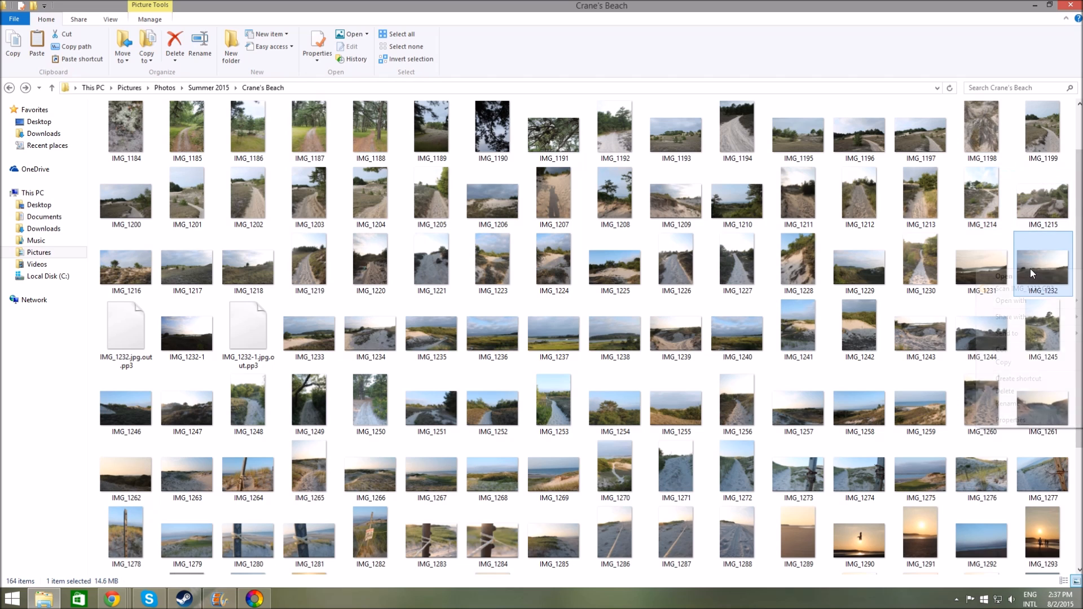
mouse_move(1027, 303)
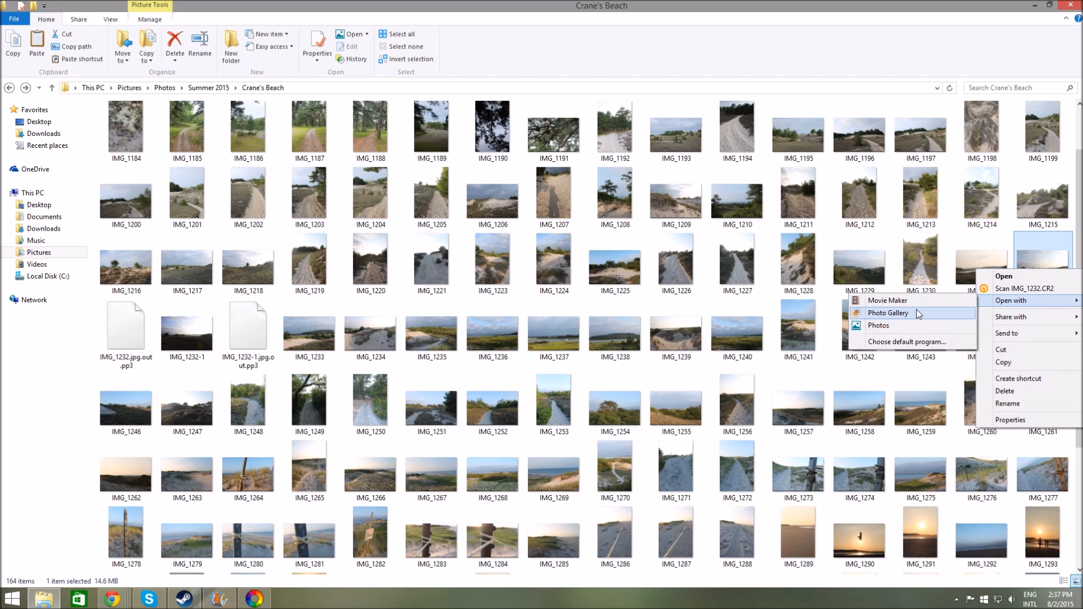
click(918, 314)
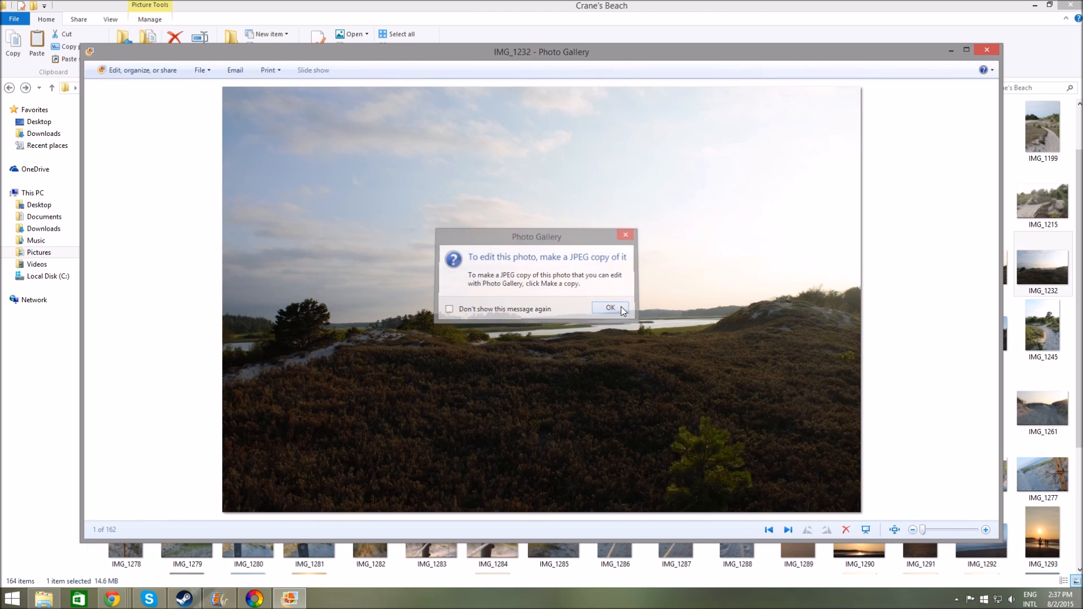
click(621, 308)
drag(812, 56, 0, 25)
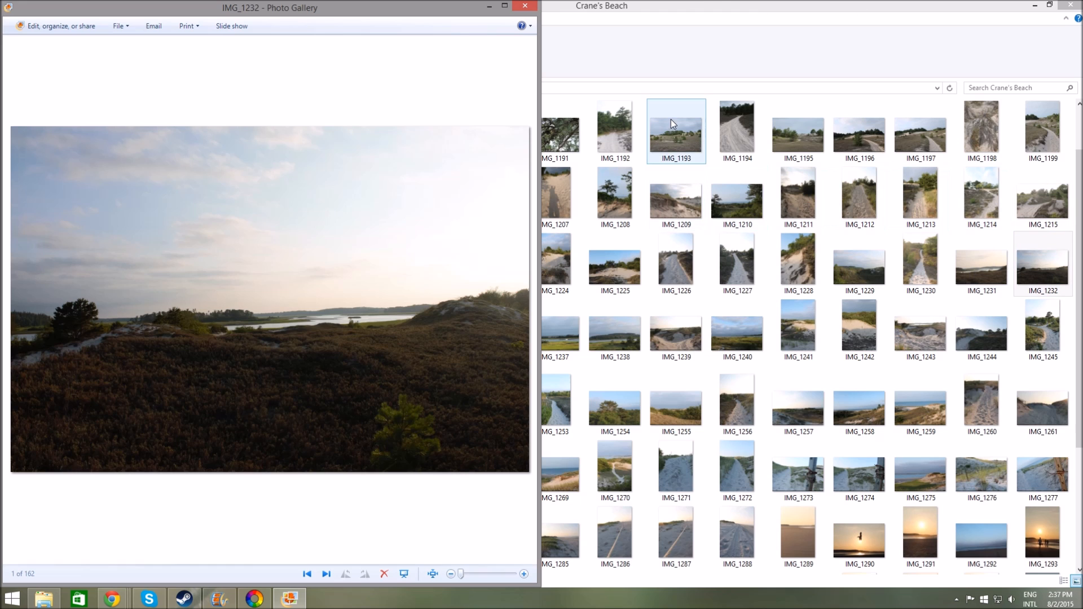
Open the exported IMG_1232-1 JPEG in Windows Photo Viewer, dock it to the right half of the screen, and return to the full-size folder window
double_click(718, 1)
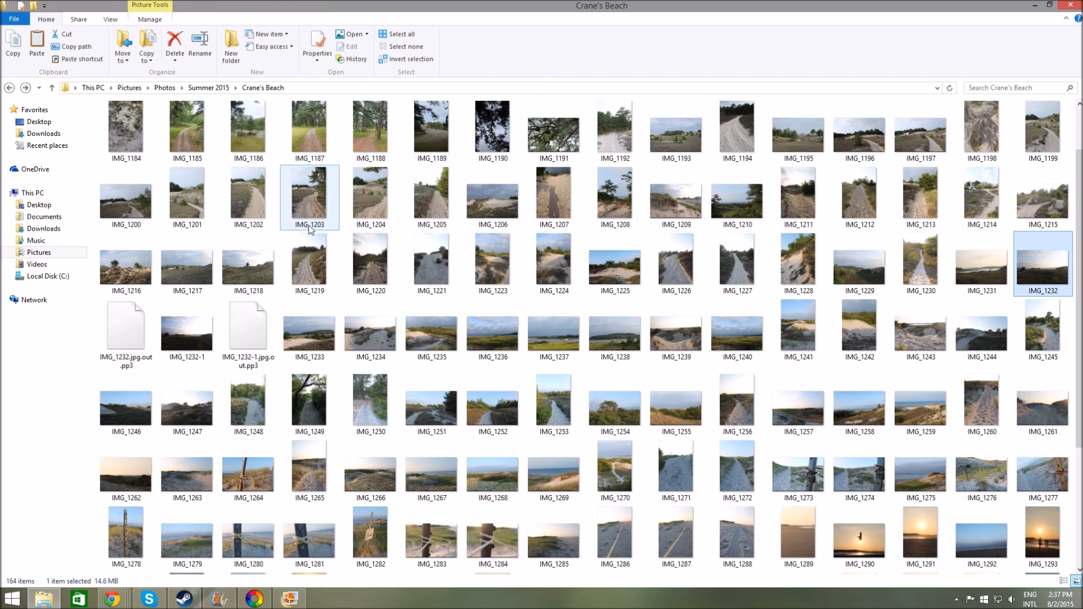
click(205, 345)
double_click(209, 347)
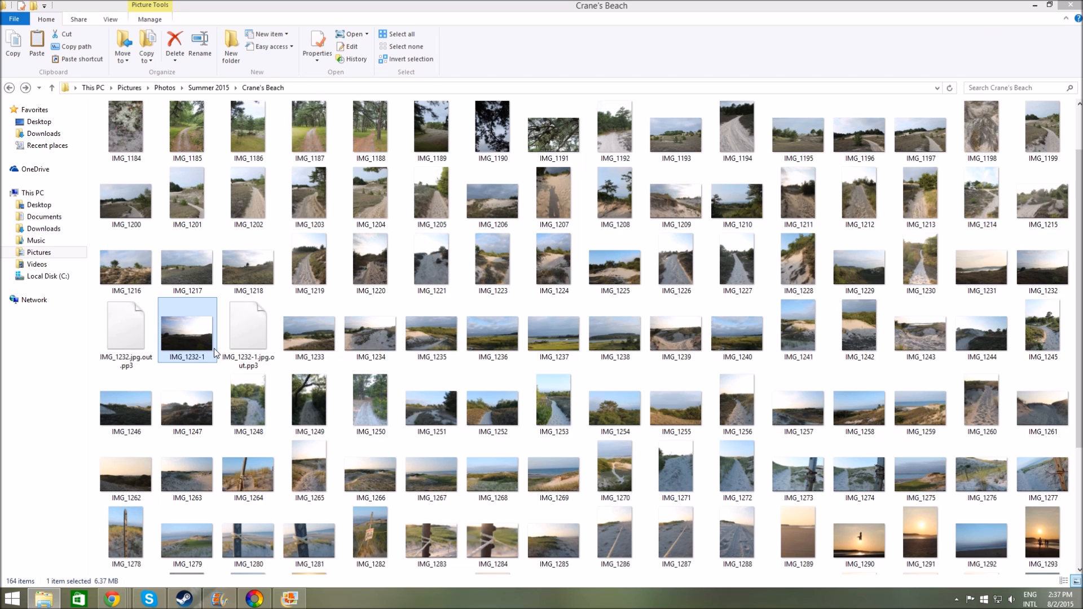
key(super+Right)
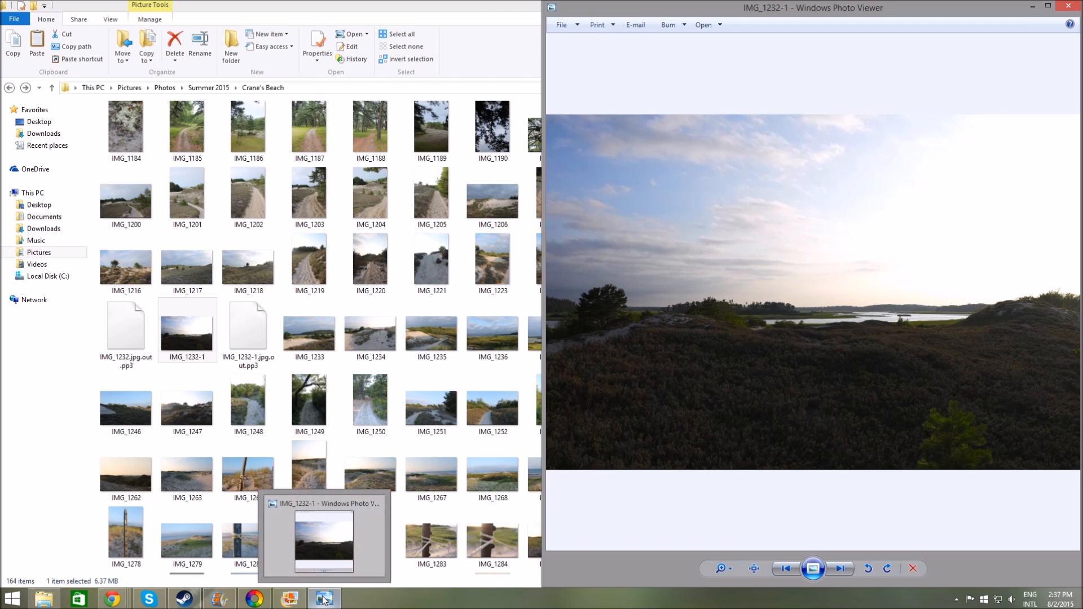
mouse_move(264, 605)
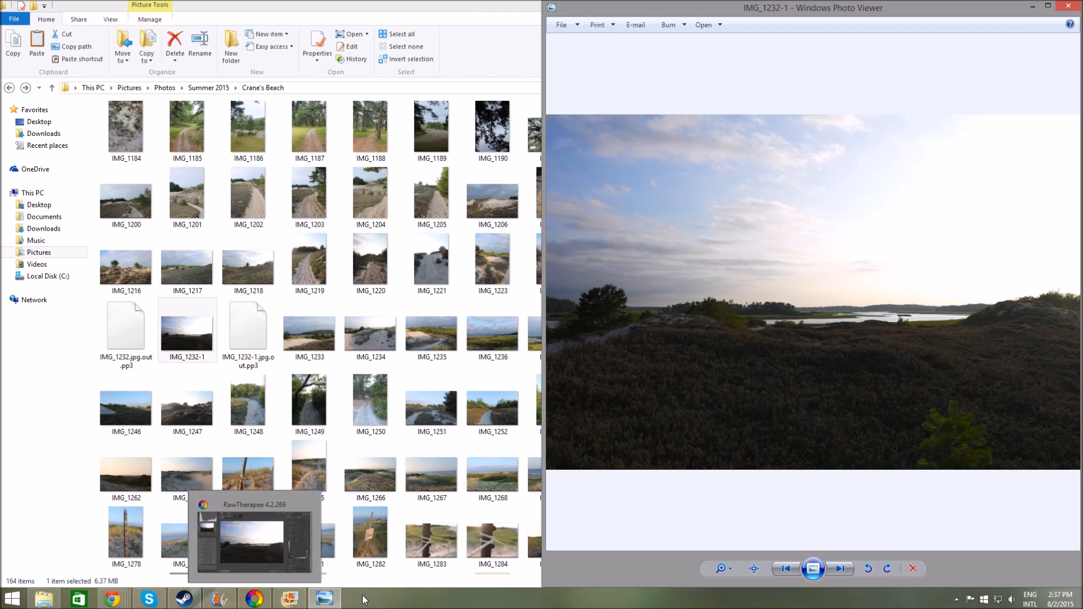
mouse_move(323, 602)
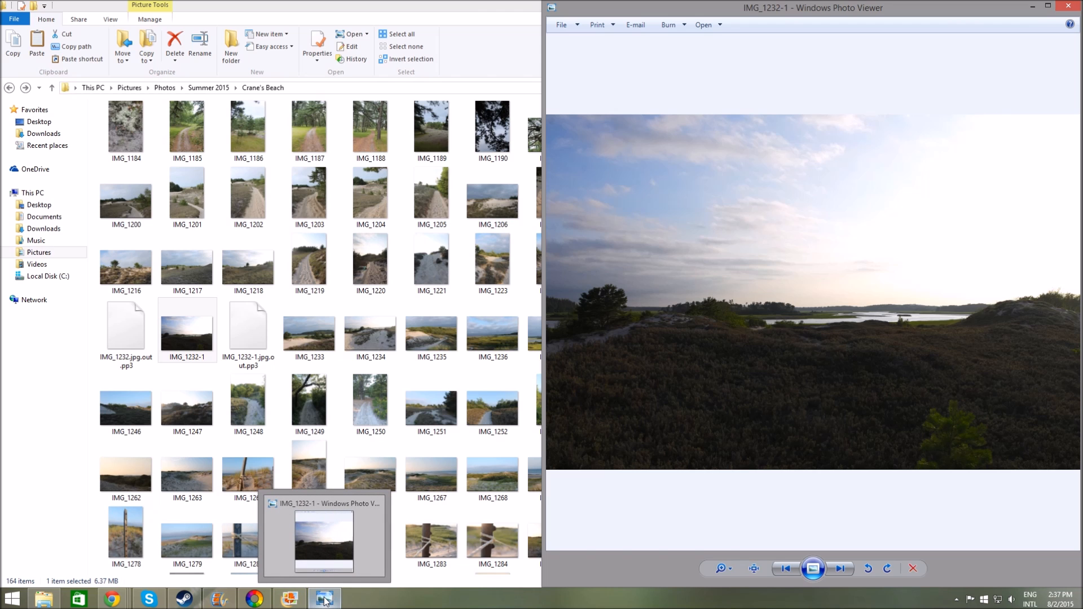
click(491, 5)
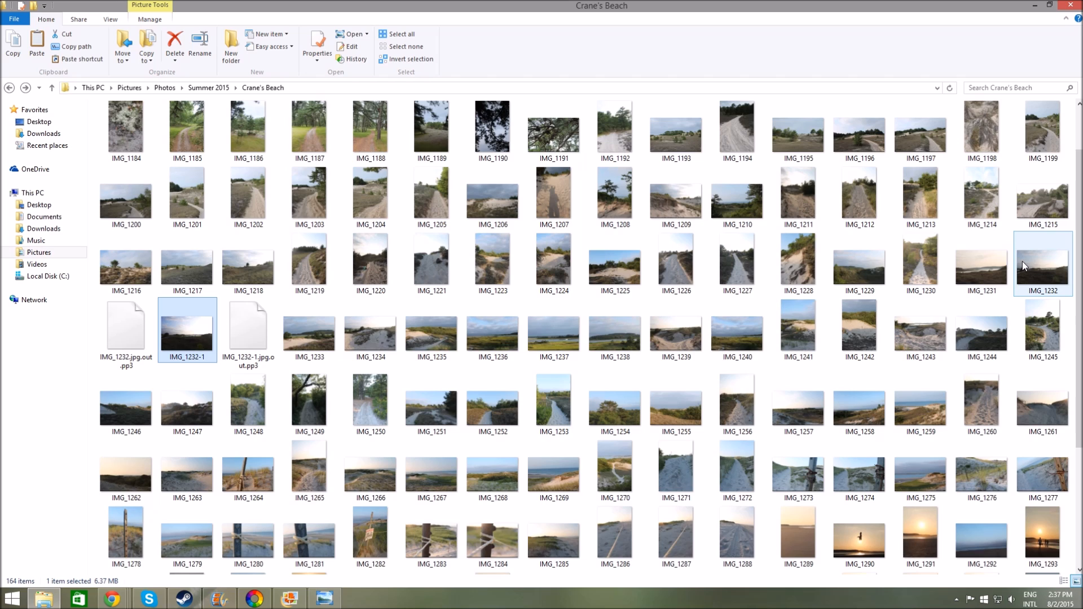
Reopen the raw IMG_1232 photo in Photo Gallery and dock its window to the right half of the screen
double_click(1024, 263)
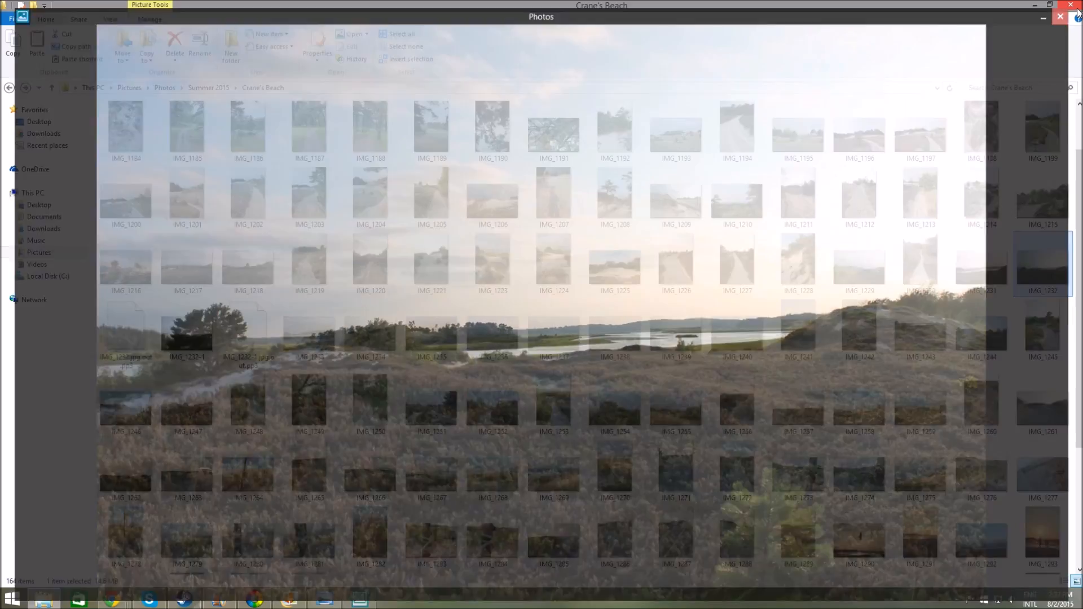
click(1061, 16)
right_click(1023, 294)
mouse_move(1030, 326)
click(949, 343)
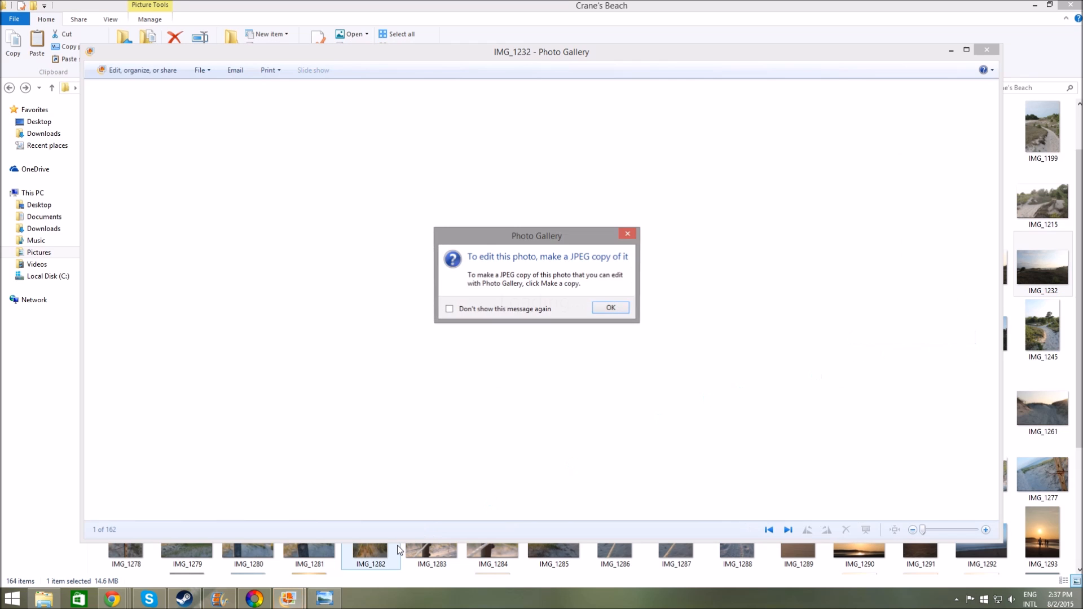
click(611, 308)
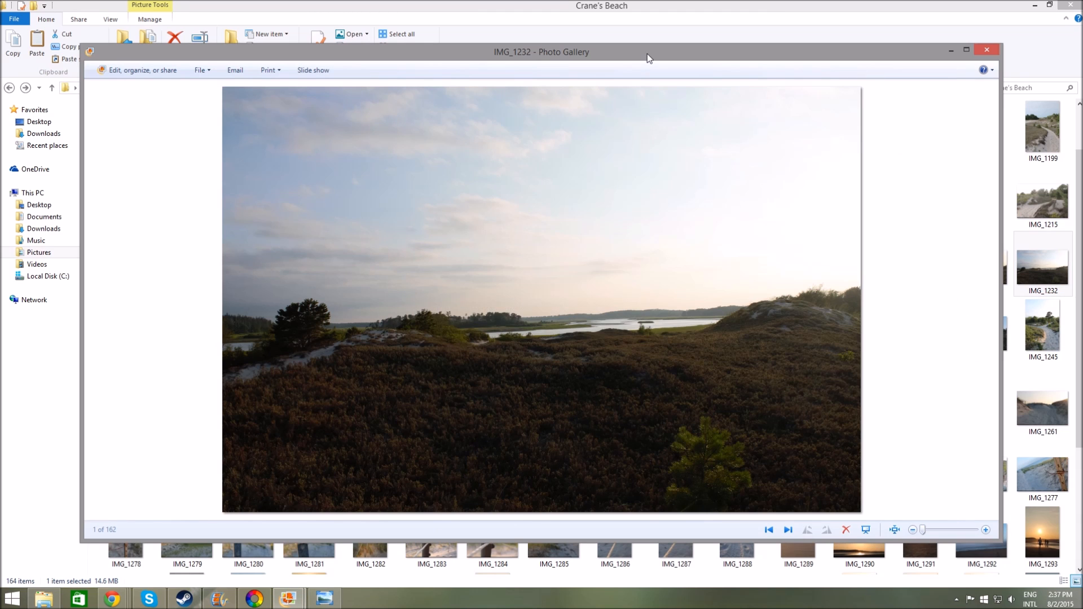
drag(648, 53, 1078, 53)
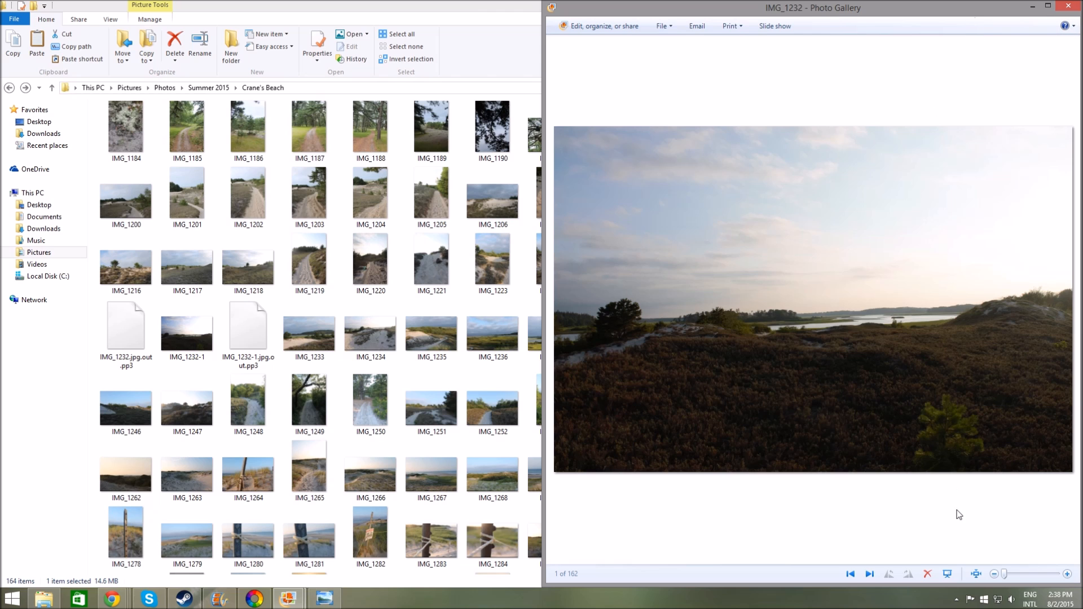
Compare the raw IMG_1232 with the exported IMG_1232-1 by switching back and forth between the two photos
click(868, 578)
click(851, 576)
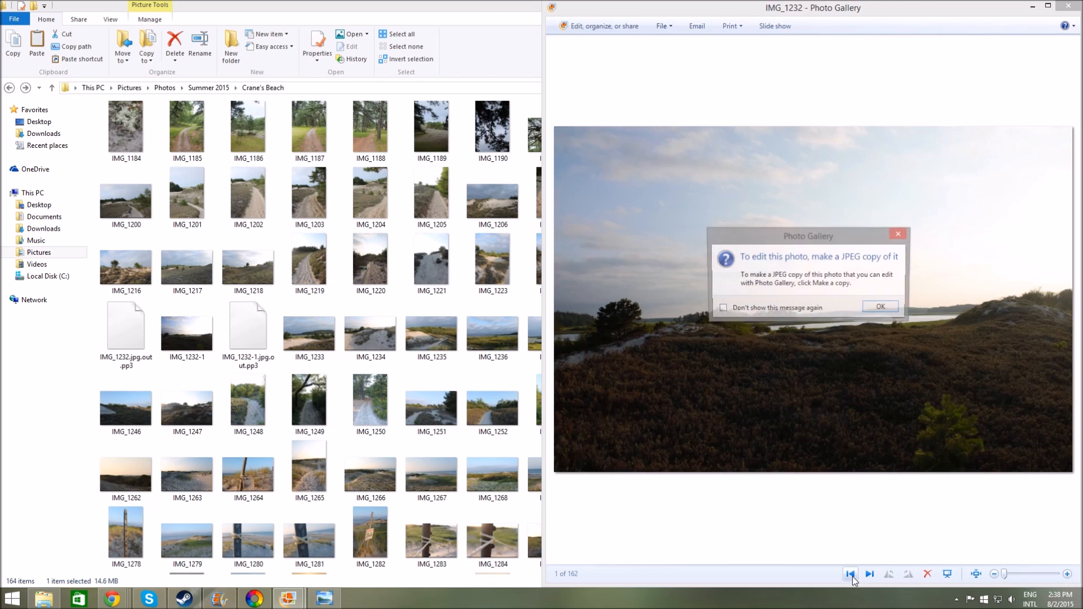
click(883, 310)
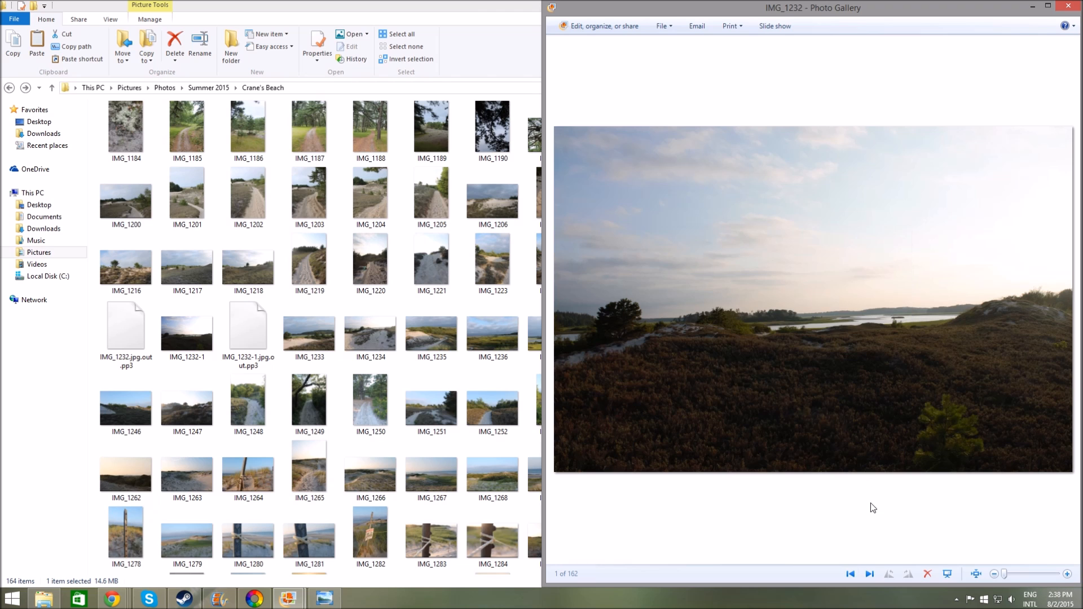
click(869, 574)
click(848, 579)
click(888, 311)
click(870, 573)
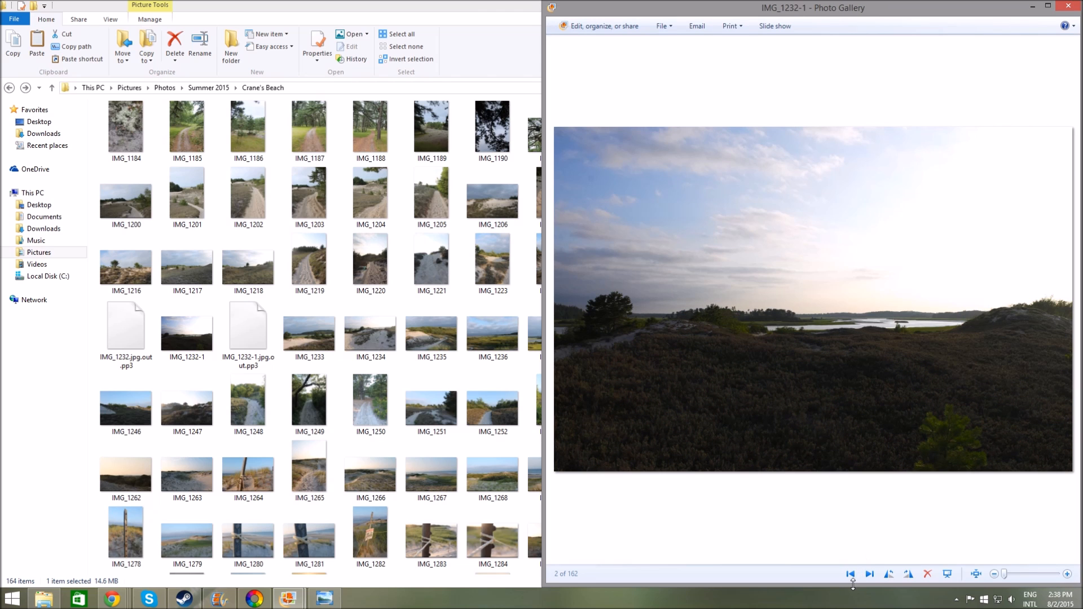
click(851, 575)
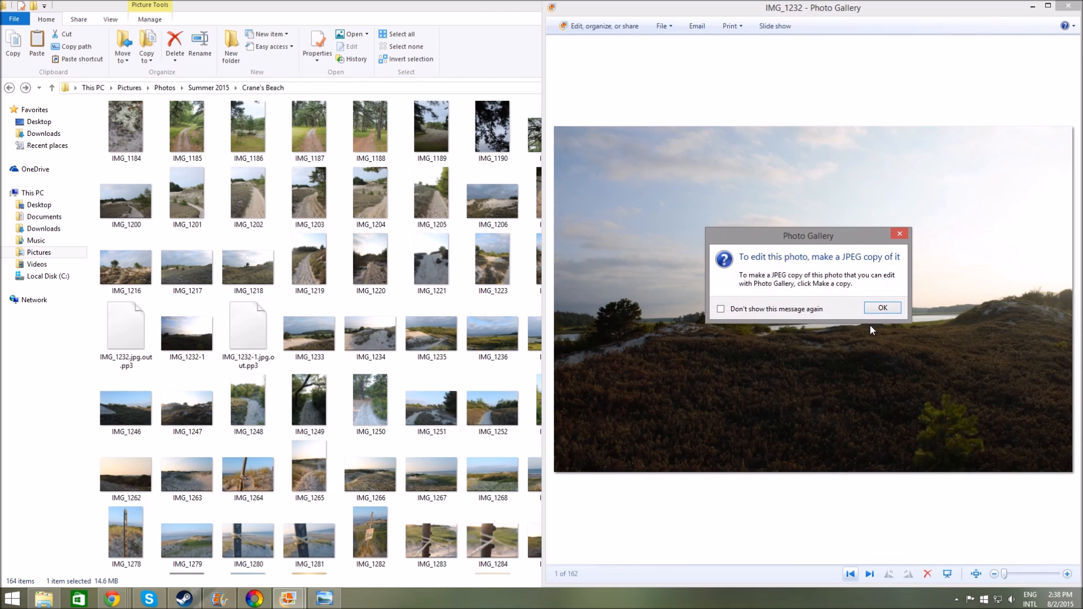
click(886, 310)
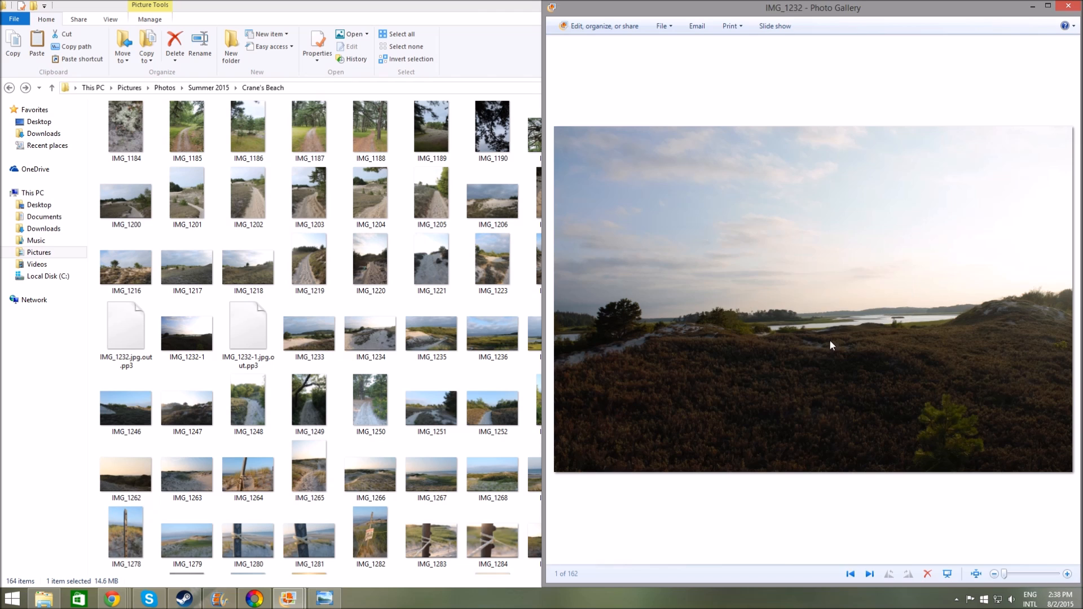
click(851, 573)
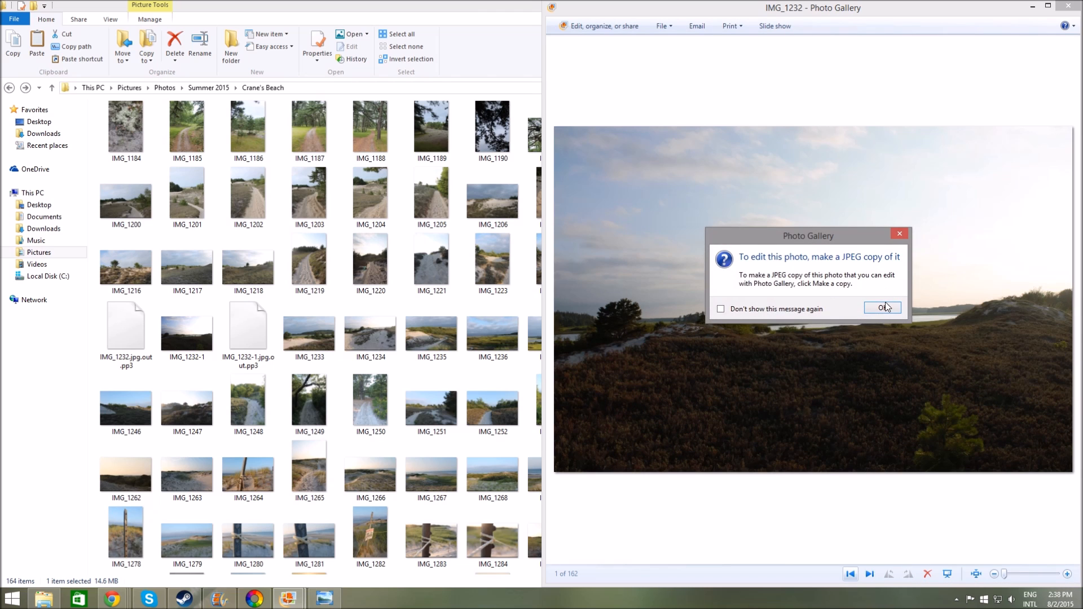
click(885, 308)
click(869, 575)
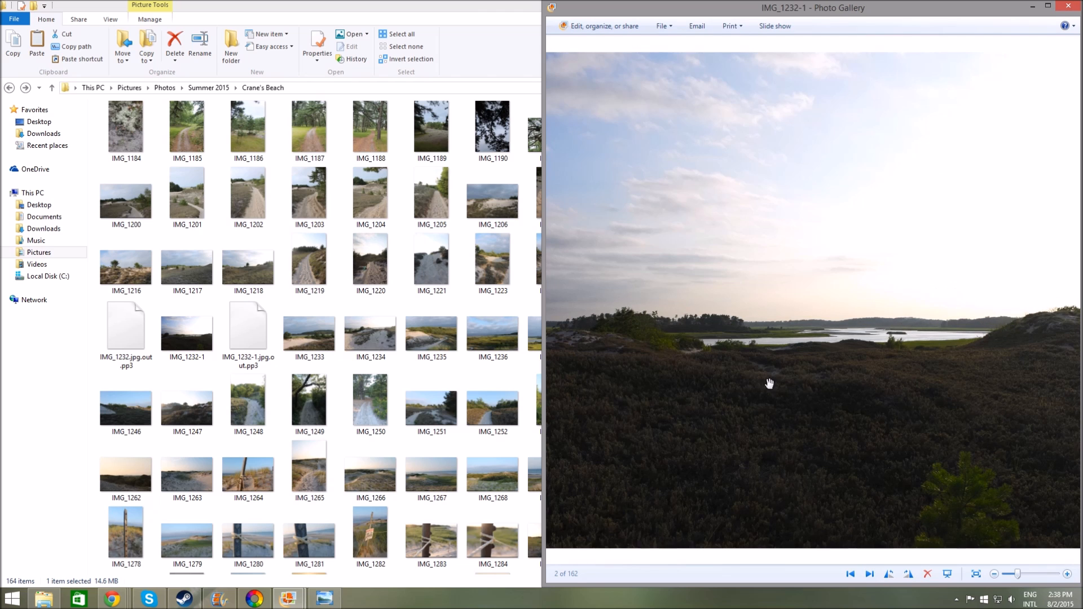
click(850, 574)
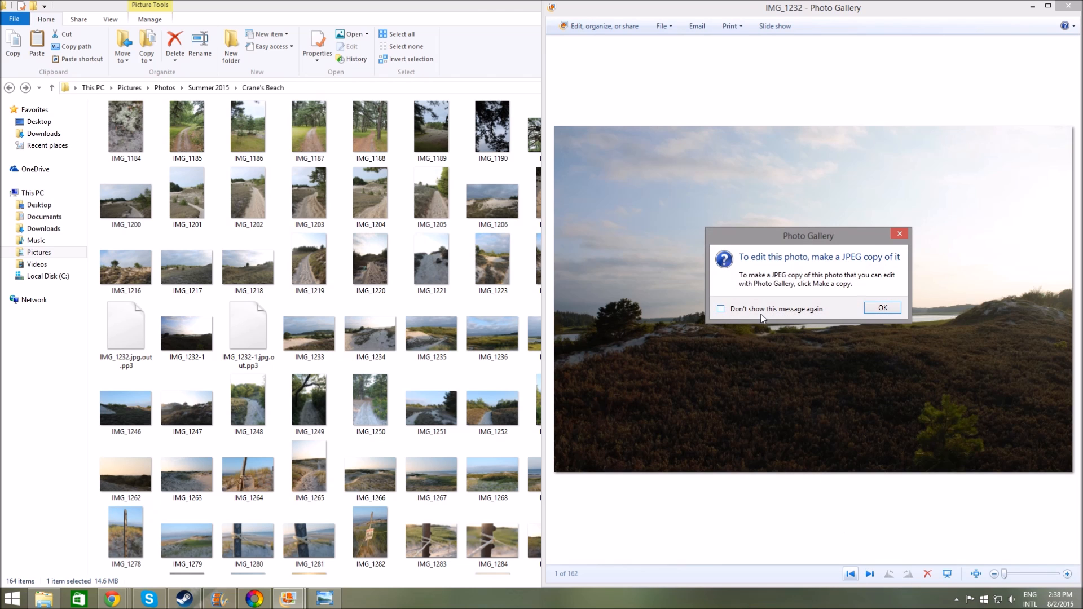
click(882, 308)
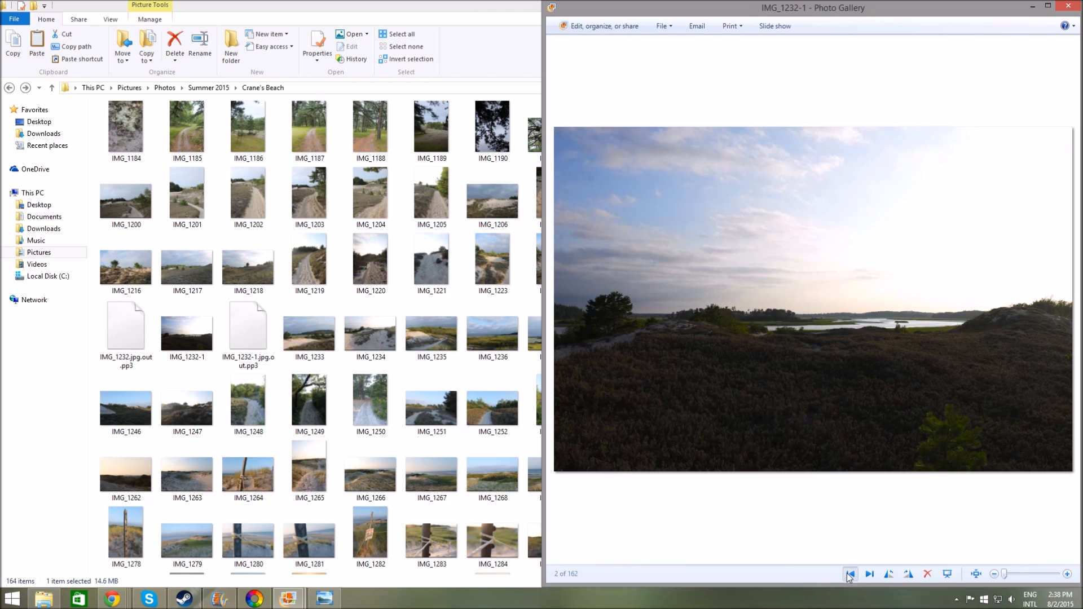
Inspect the detail of the dunes and trees up close in both IMG_1232-1 and the raw IMG_1232, ending on IMG_1232-1
click(869, 573)
scroll(786, 363, up, 2)
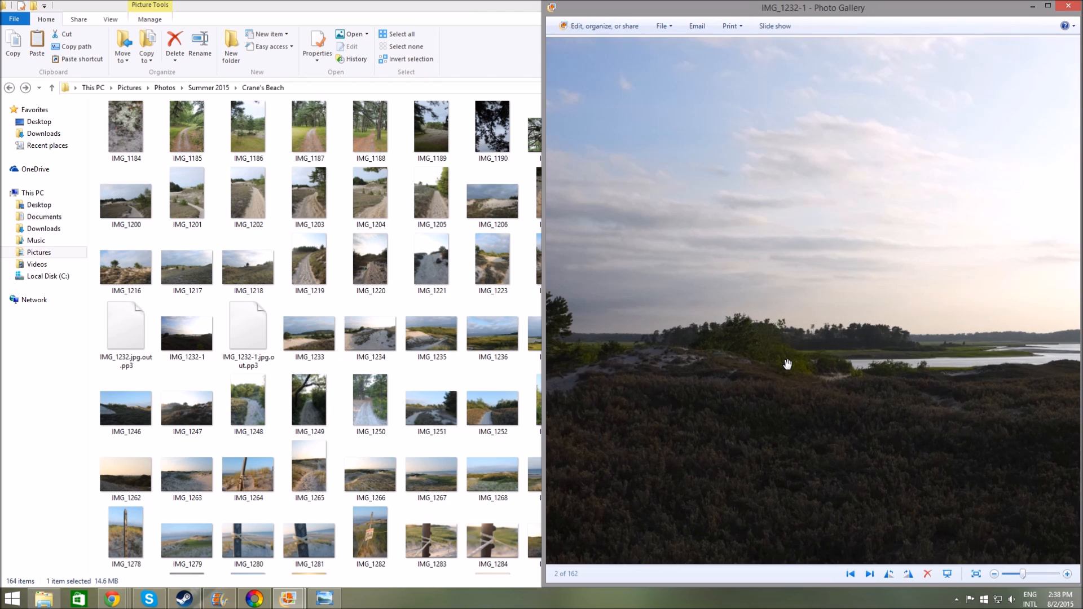
scroll(741, 343, down, 2)
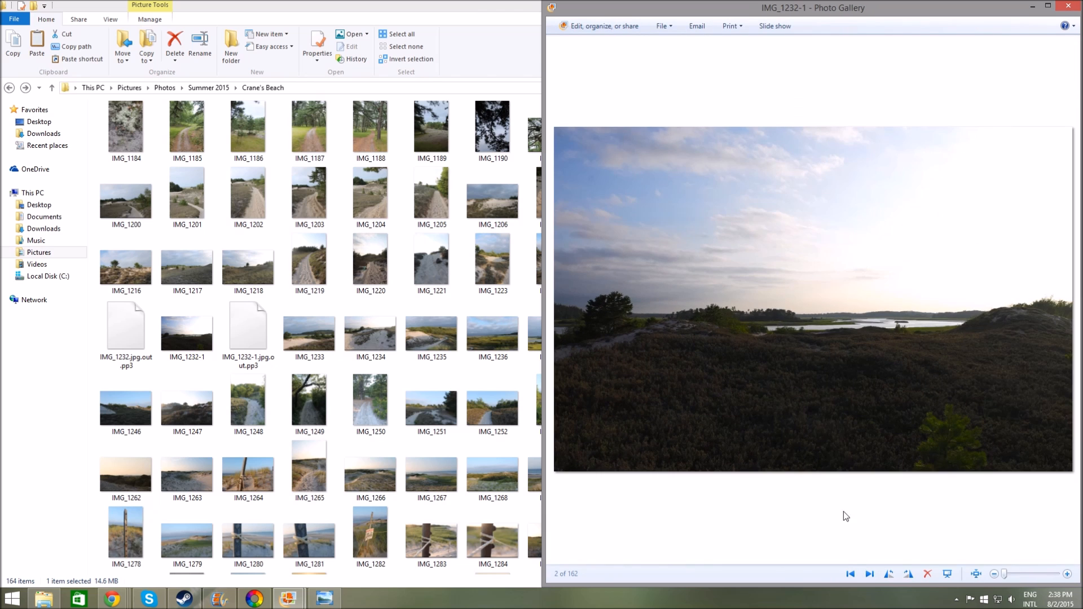
click(851, 574)
scroll(701, 300, up, 2)
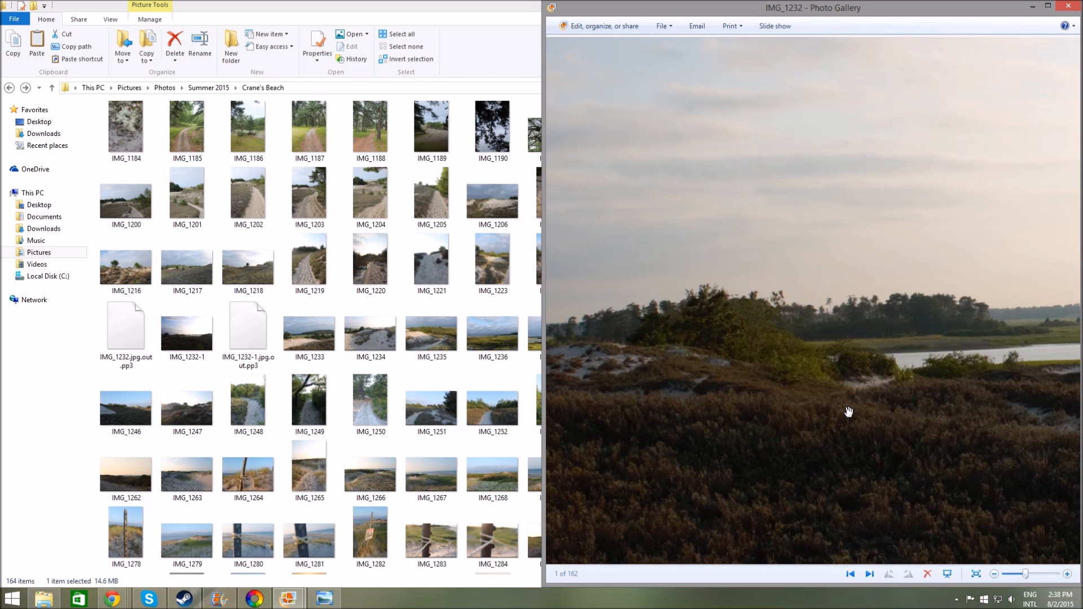
scroll(848, 413, down, 2)
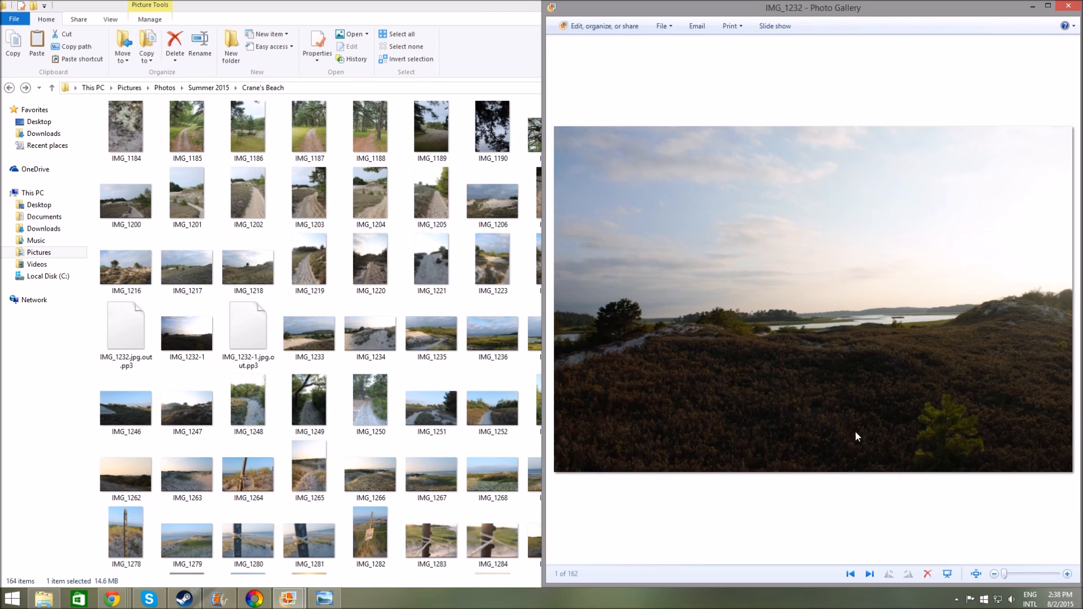
click(869, 574)
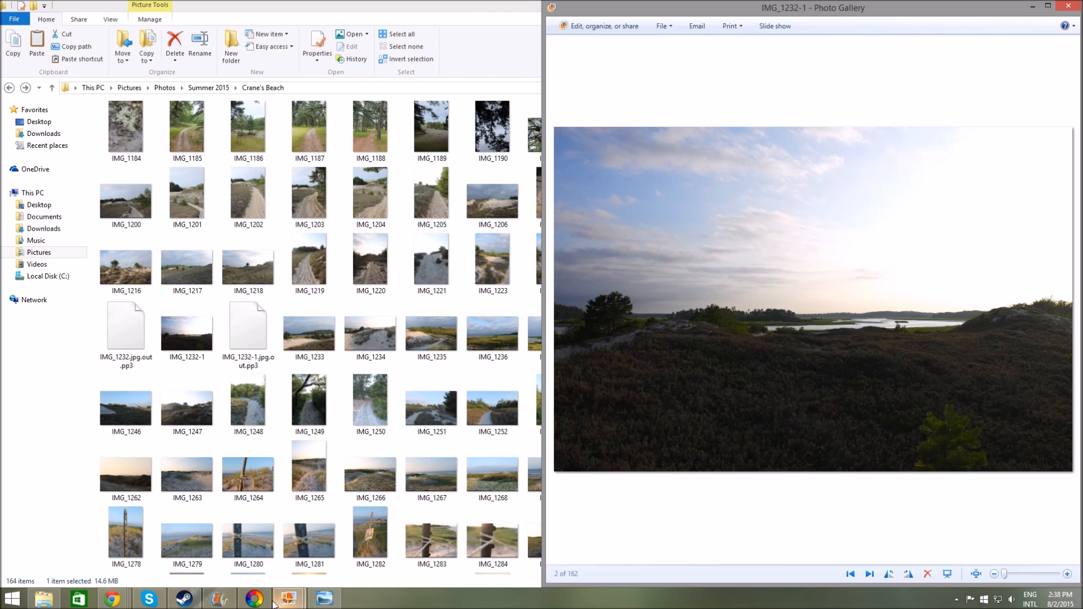
Switch back to RawTherapee and set the Exposure contrast to 8
click(254, 599)
scroll(930, 137, up, 3)
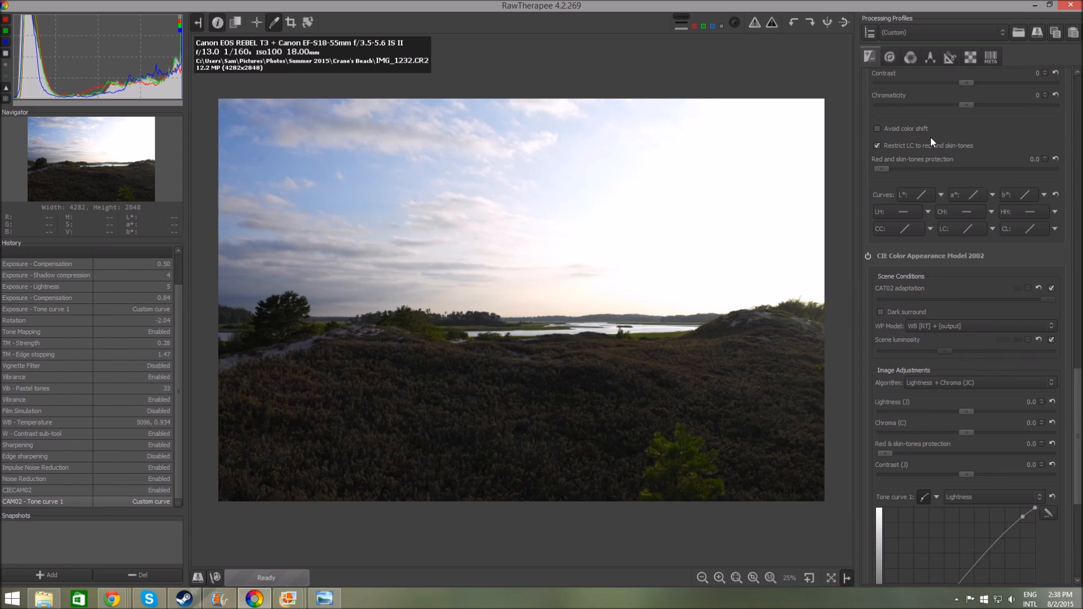
scroll(930, 137, up, 10)
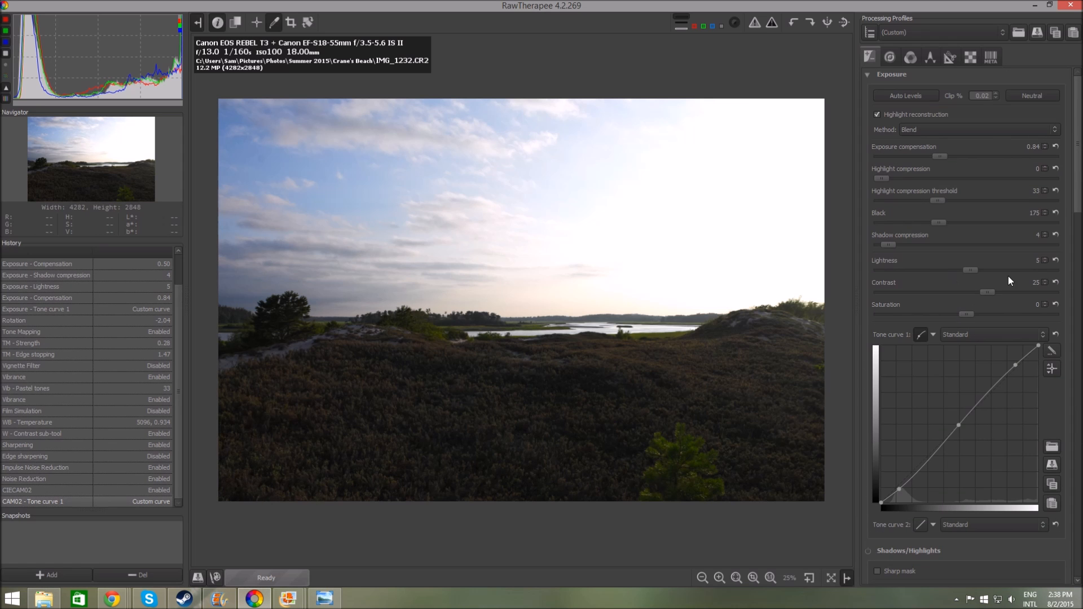
mouse_move(983, 293)
mouse_down()
mouse_move(1001, 295)
mouse_move(974, 286)
mouse_up()
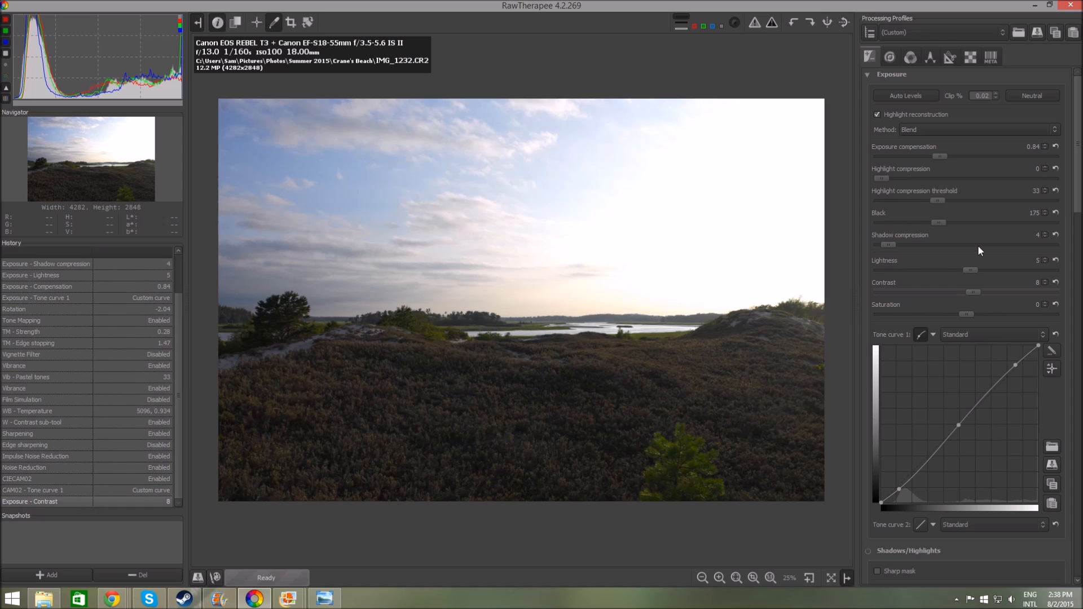
Add a shadow point to Tone curve 1 to brighten the dark dunes, and fine-tune the curve's two lowest points
drag(900, 490, 910, 474)
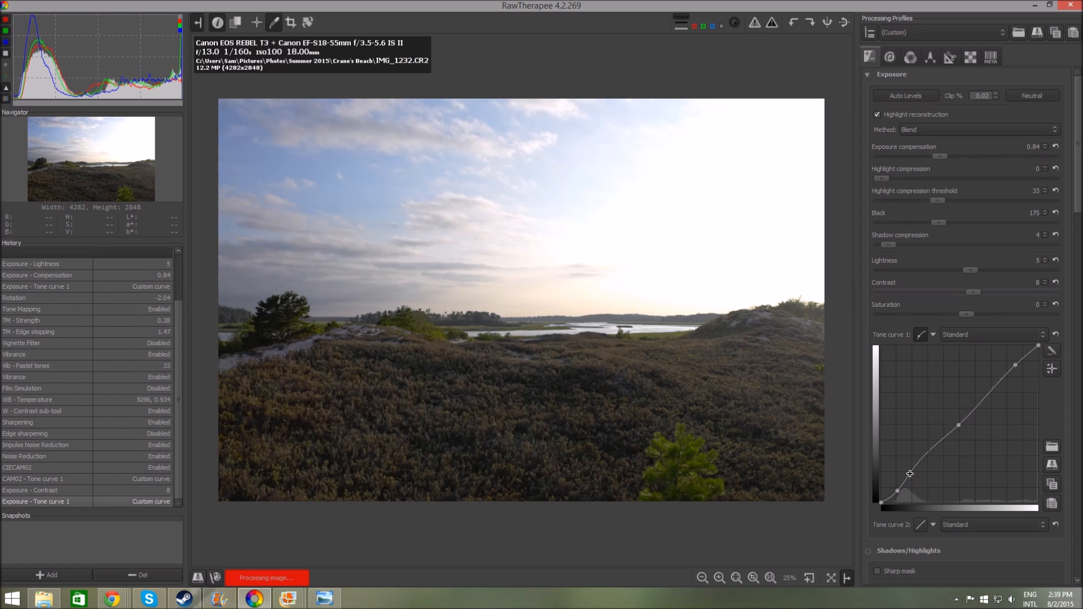
drag(910, 474, 911, 475)
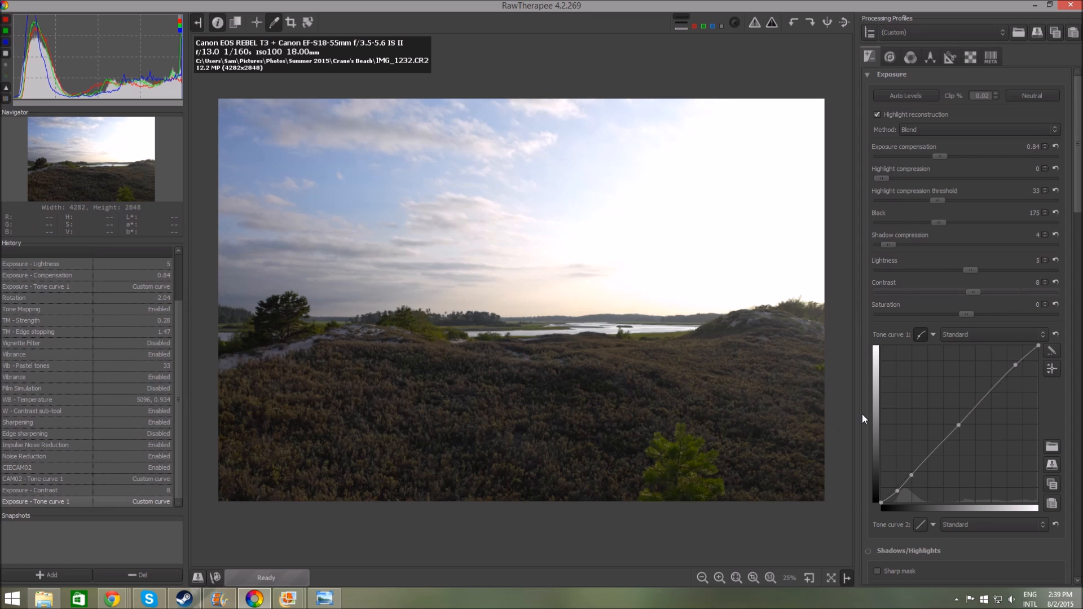
drag(898, 492, 901, 493)
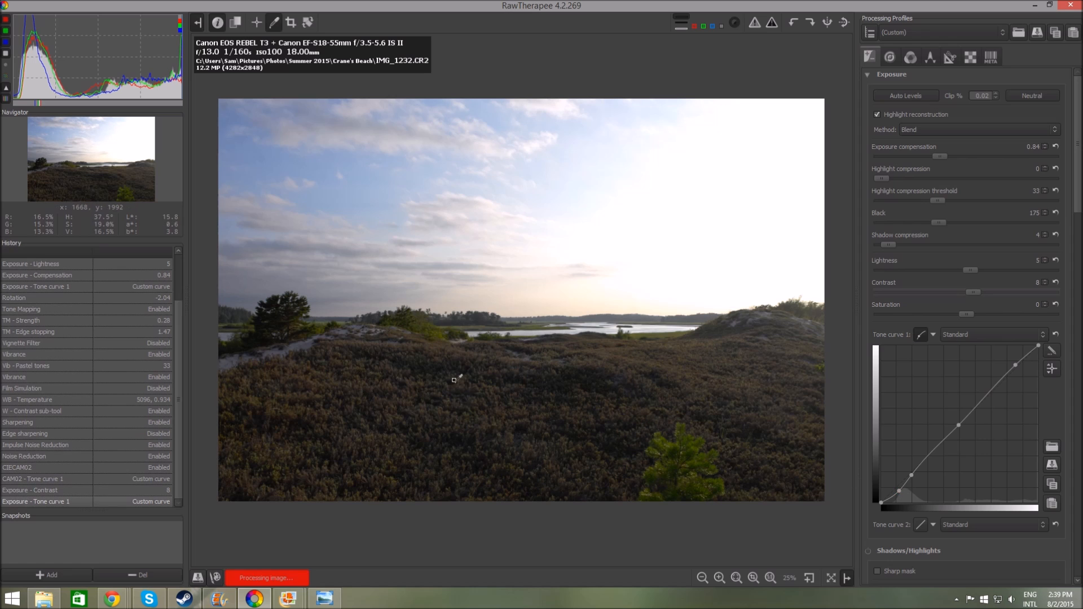
scroll(412, 346, up, 1)
scroll(412, 345, up, 1)
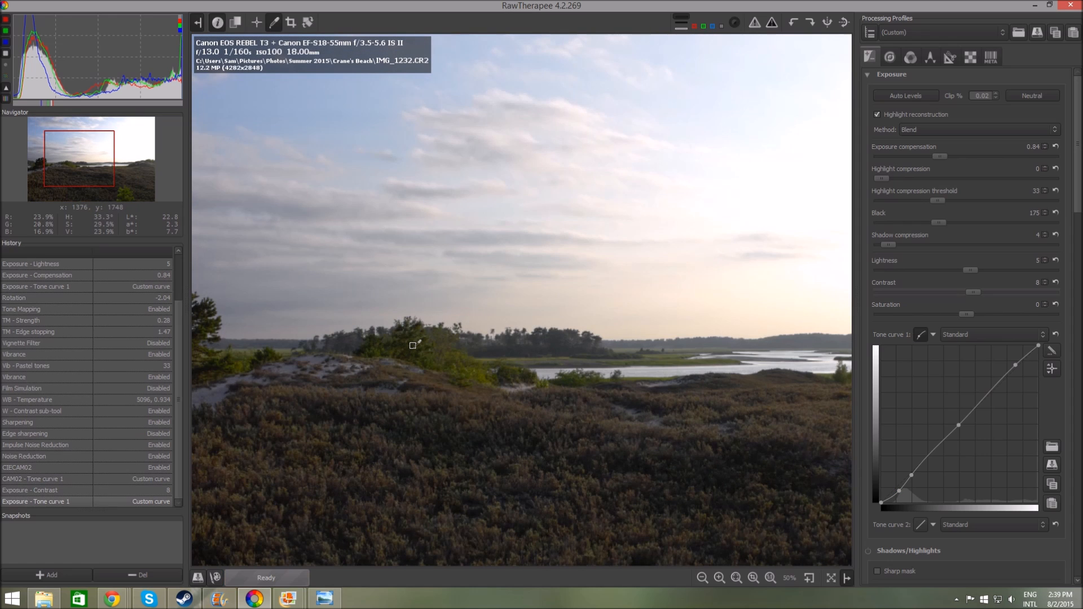
scroll(507, 284, down, 3)
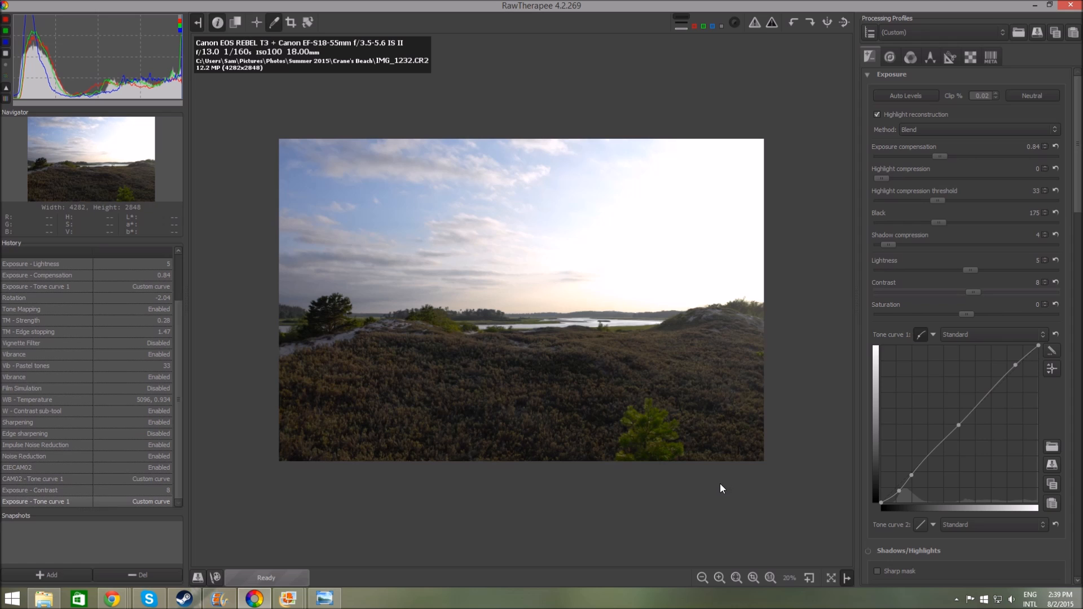
Step back through the edit history to before the contrast and tone curve changes and return to the latest Tone curve 1 edit to compare
key(ctrl+z)
key(ctrl+z)
key(ctrl+z)
key(ctrl+z)
key(ctrl+z)
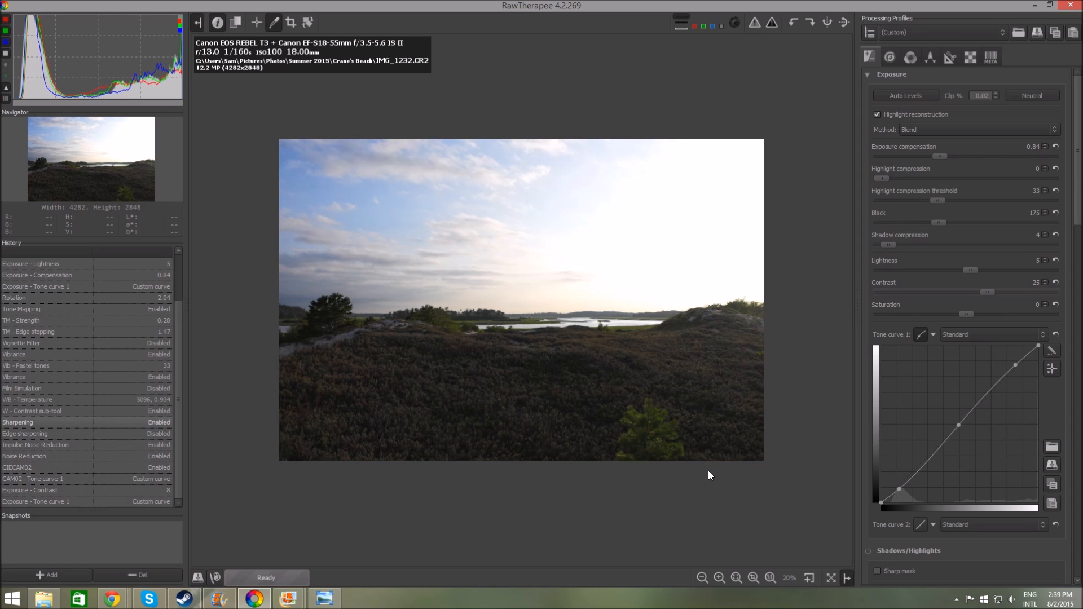
key(Down)
key(Down)
key(Down)
key(Down)
key(Down)
key(Down)
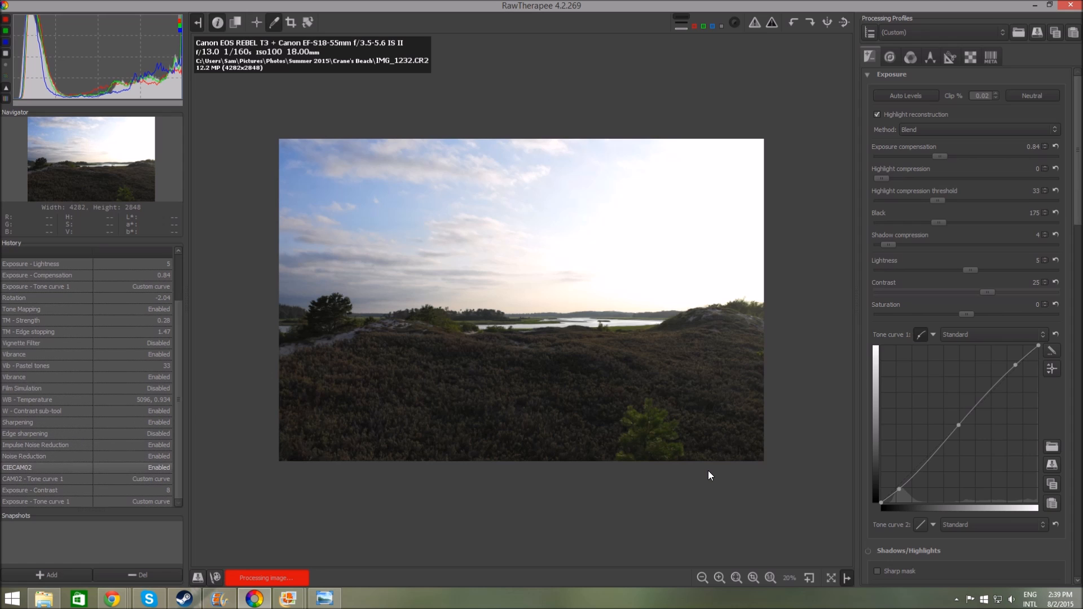
key(Down)
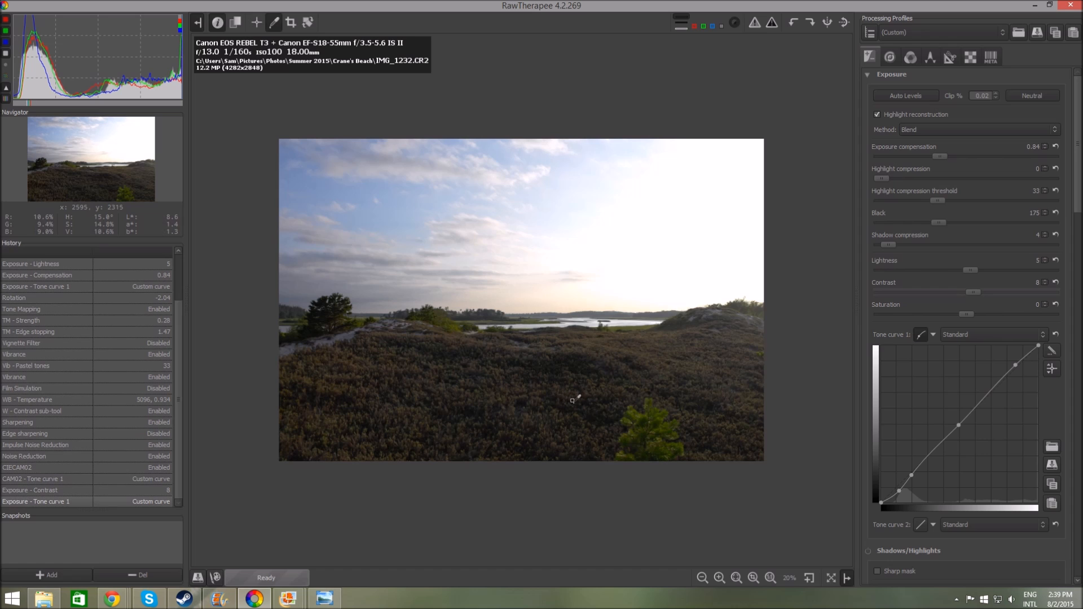
Compare the current edit with the exported IMG_1232-1 in Windows Photo Viewer and return to RawTherapee
scroll(573, 400, up, 1)
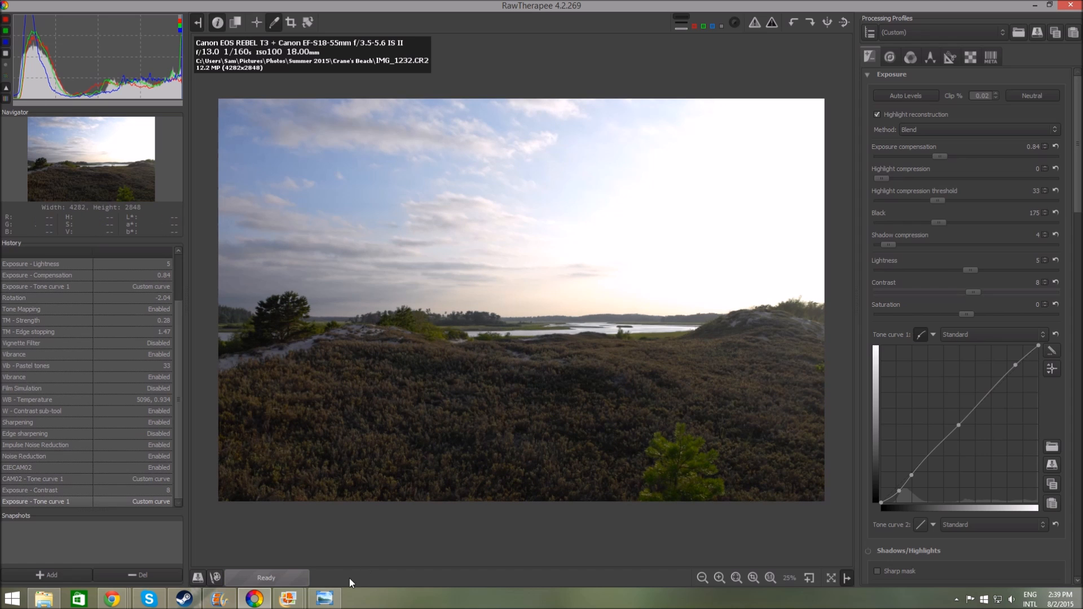
click(324, 598)
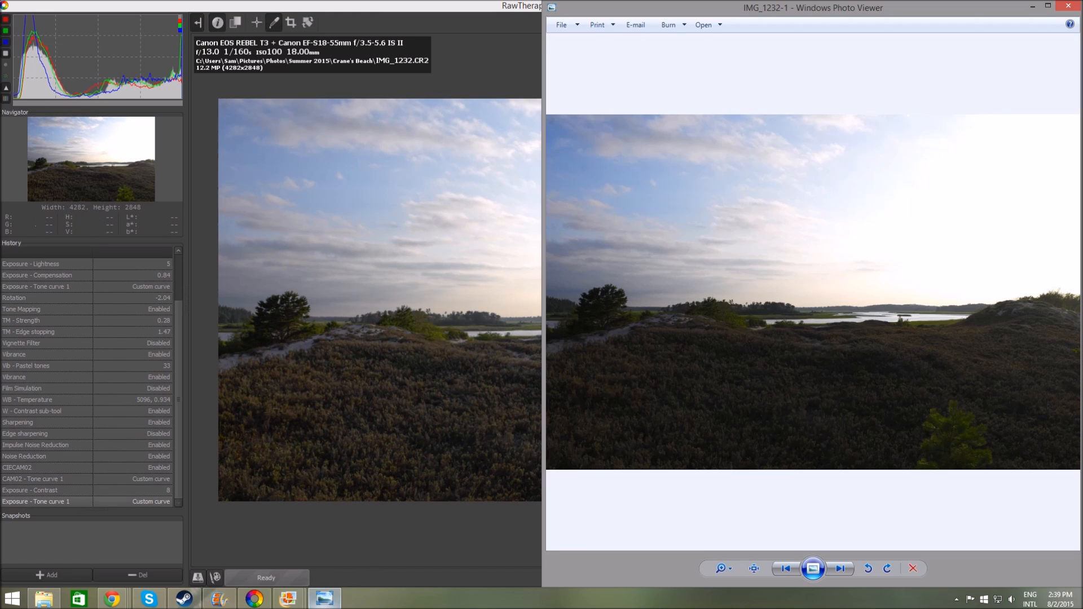
click(323, 606)
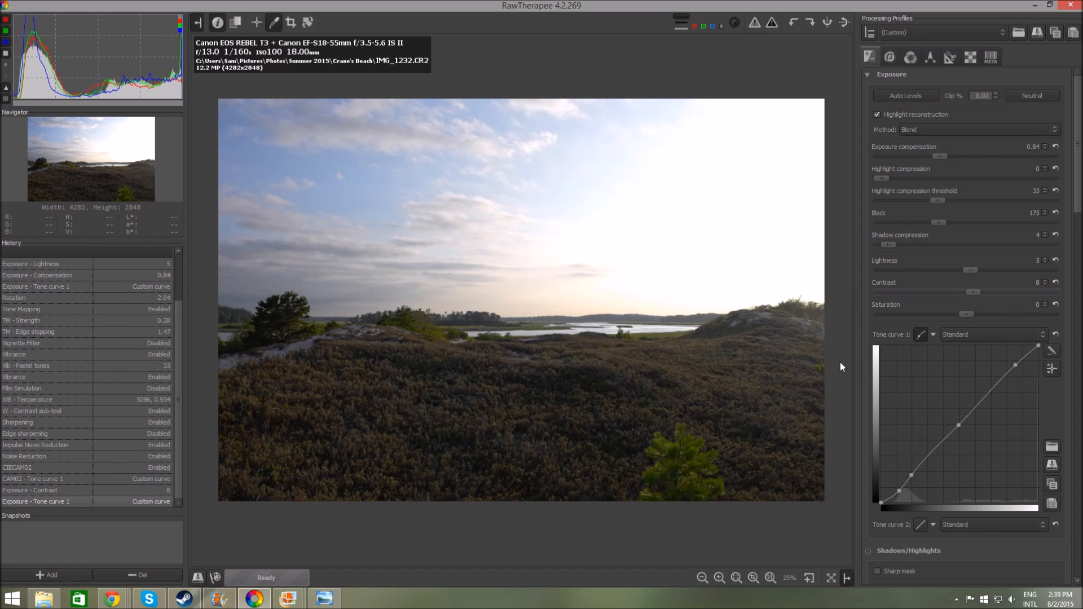
Set the Exposure saturation to 7 and save the developed beach photo
drag(972, 314, 980, 316)
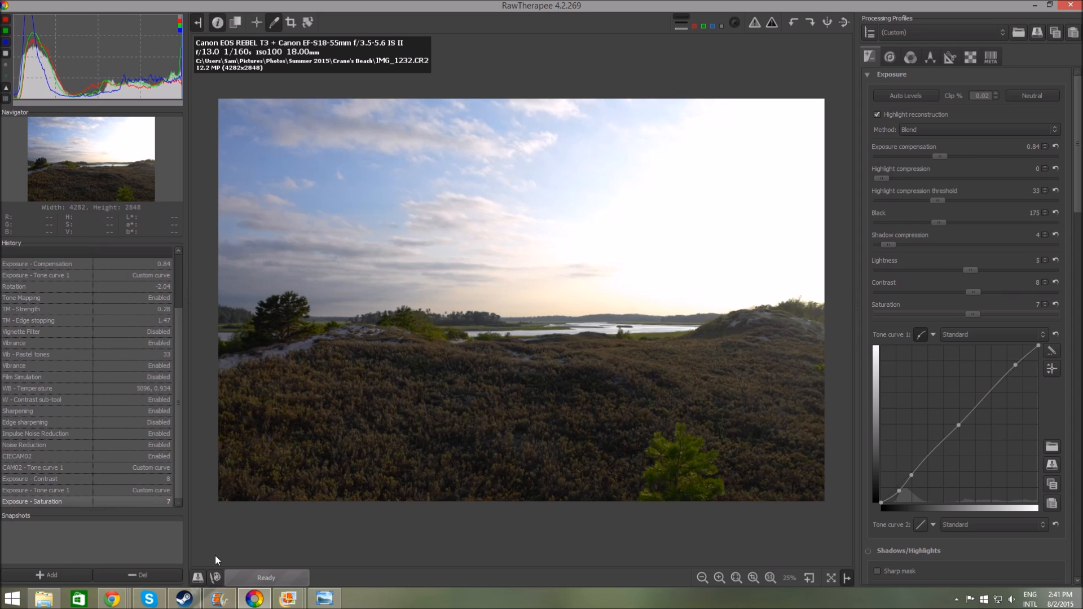
click(198, 577)
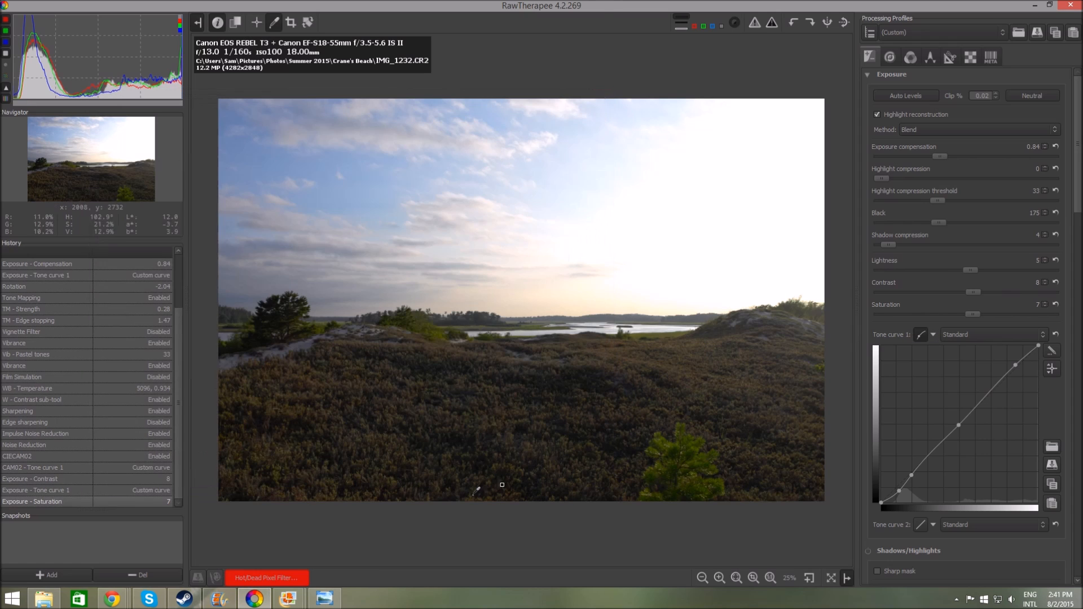
click(529, 476)
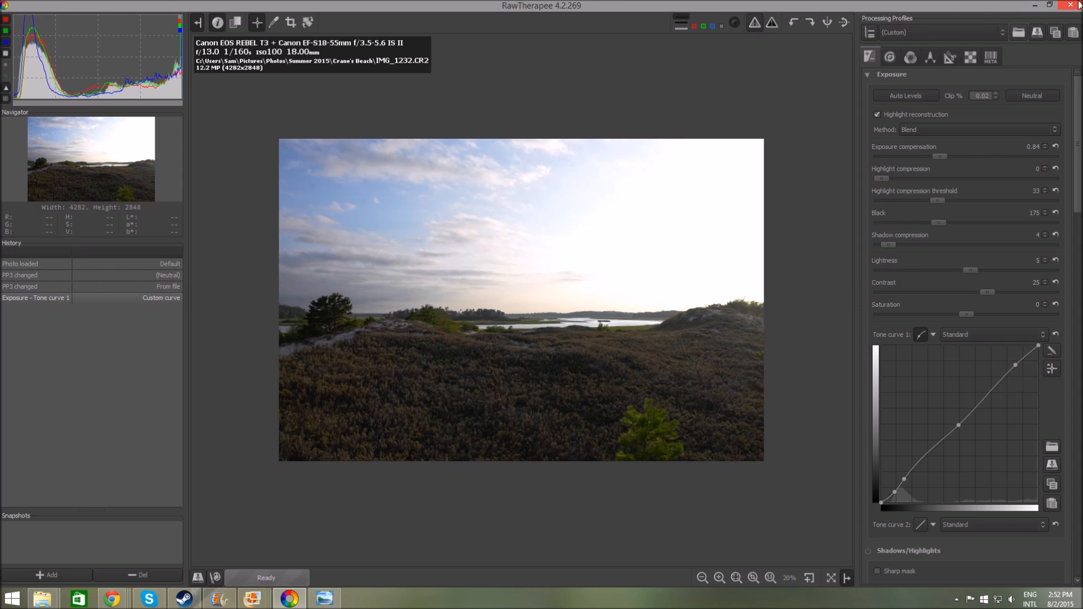
Close RawTherapee and switch to the Summer 2015 folder in File Explorer
mouse_move(1080, 3)
click(1070, 5)
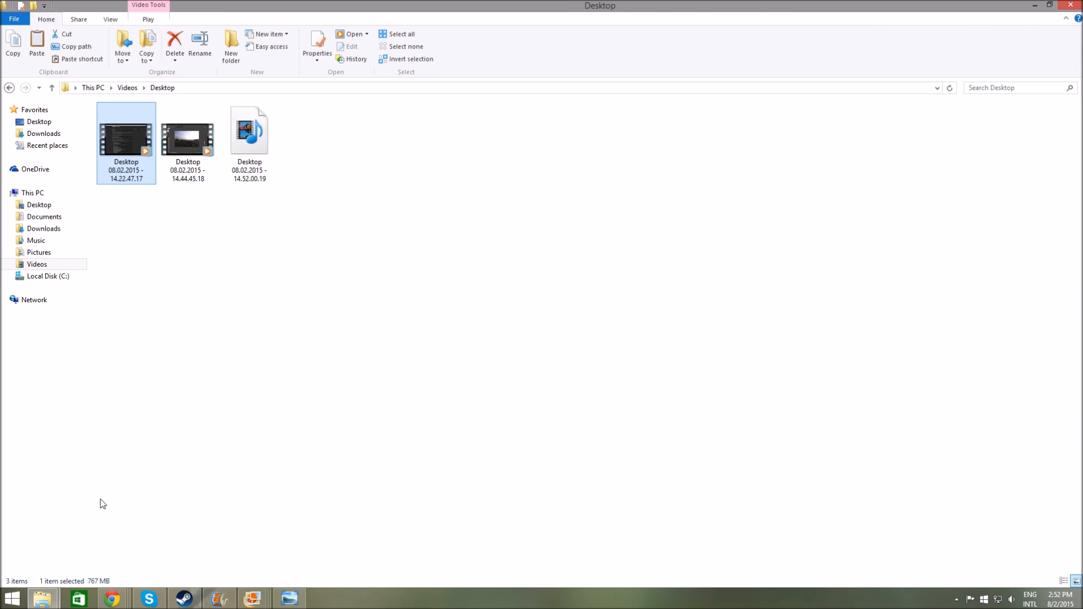
click(9, 87)
mouse_move(42, 598)
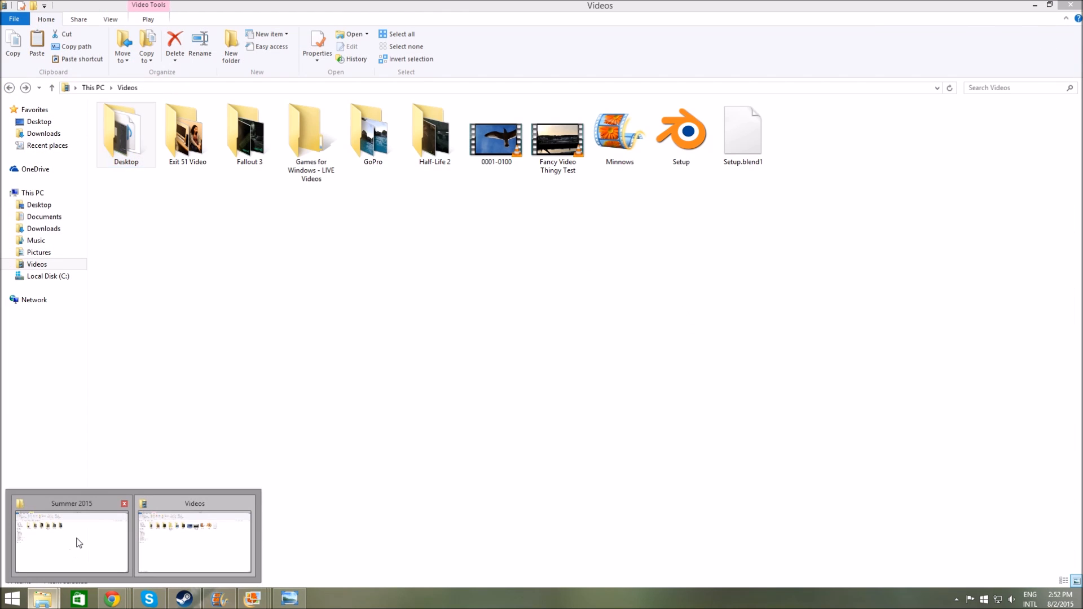
click(77, 542)
Open the raw photo IMG_6738 from the Anime Boston folder inside Photos > Spring 2015 in RawTherapee
click(248, 133)
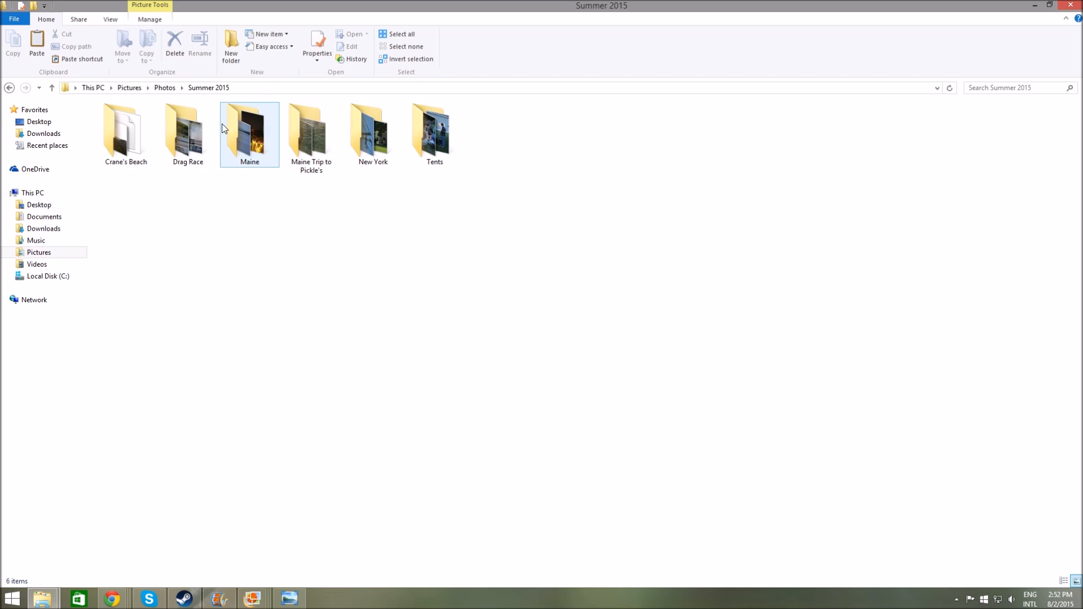
click(163, 88)
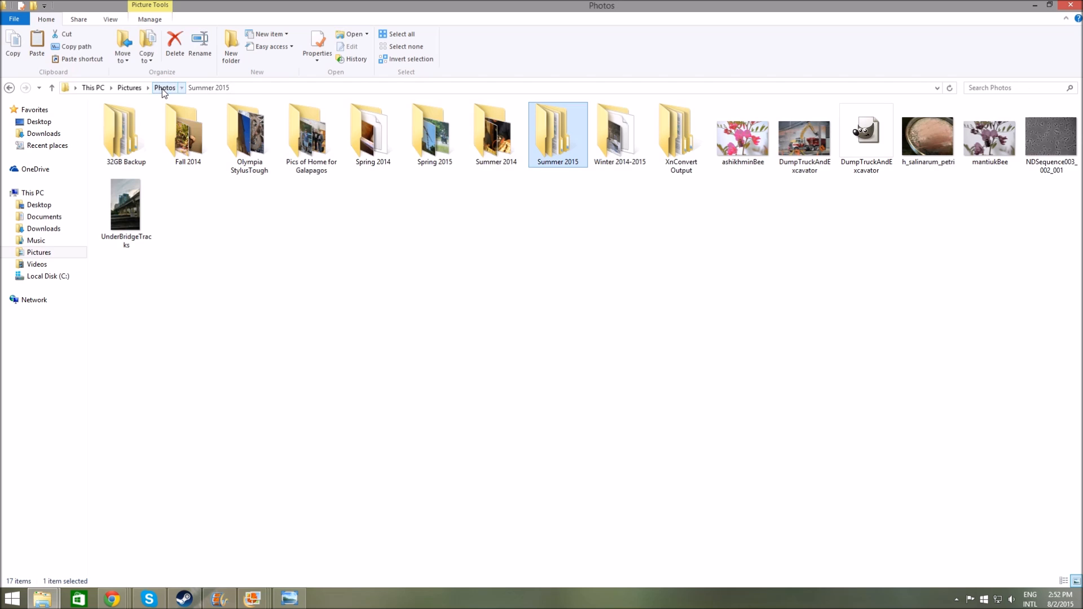
double_click(433, 139)
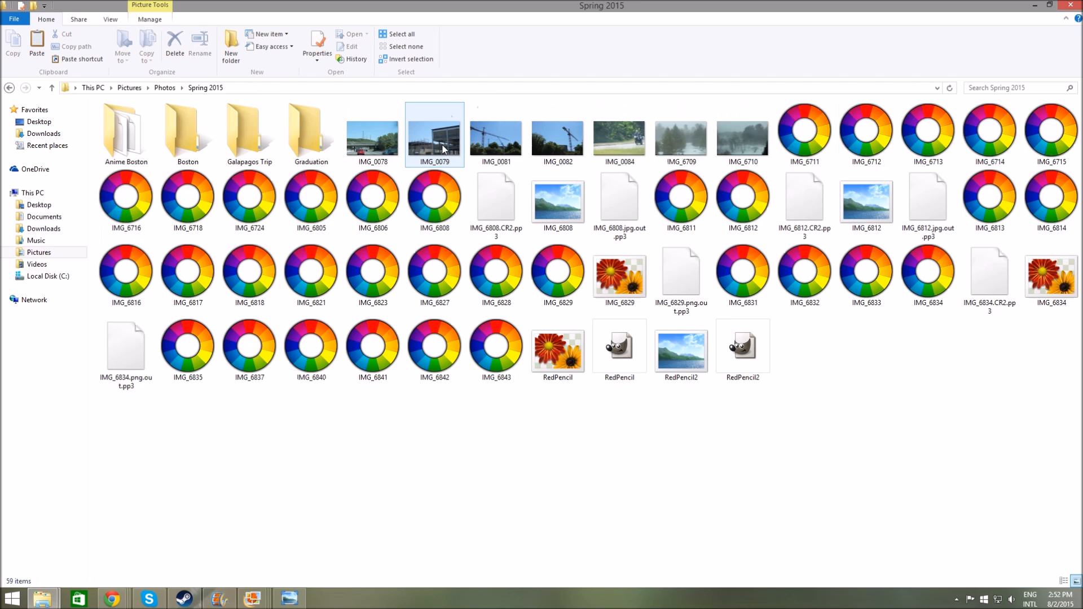
double_click(151, 139)
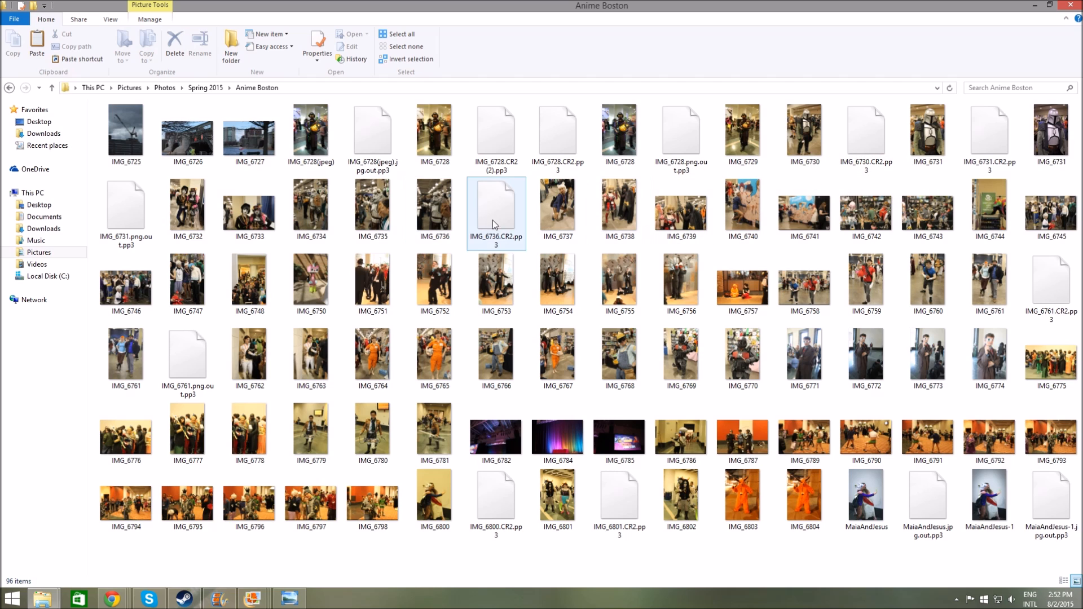
double_click(604, 209)
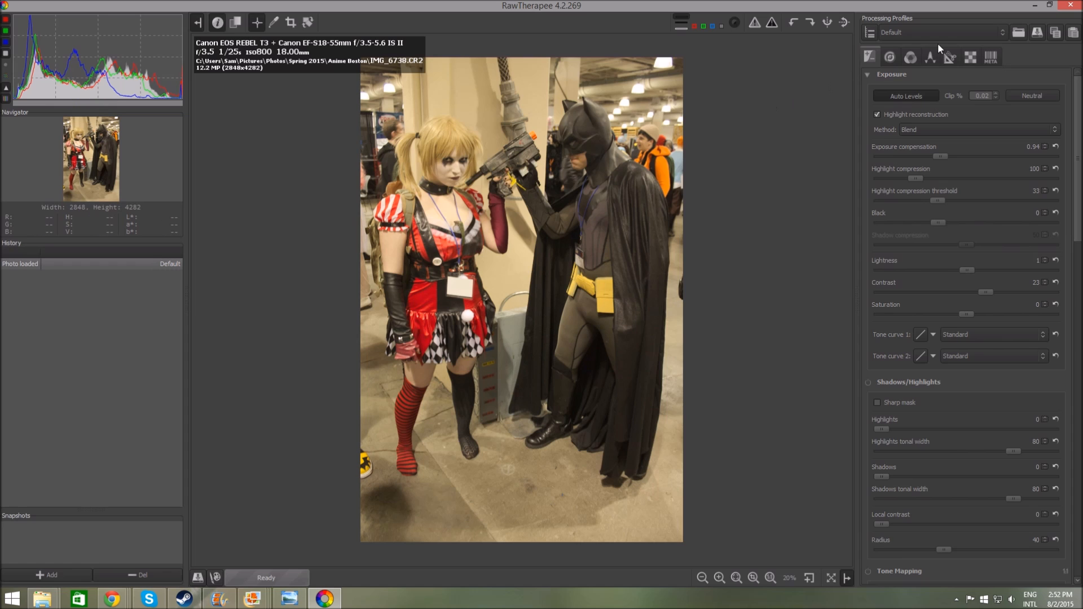
Try Spot WB samples on the pale wall, the blonde figure's white face and the ceiling light
click(916, 56)
click(924, 120)
click(529, 70)
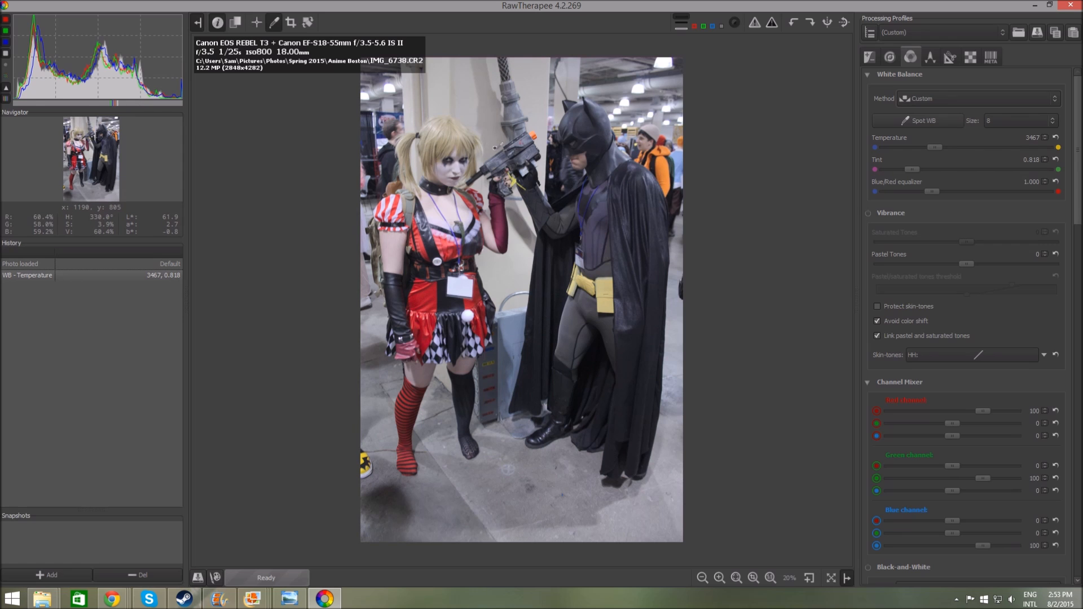
click(446, 167)
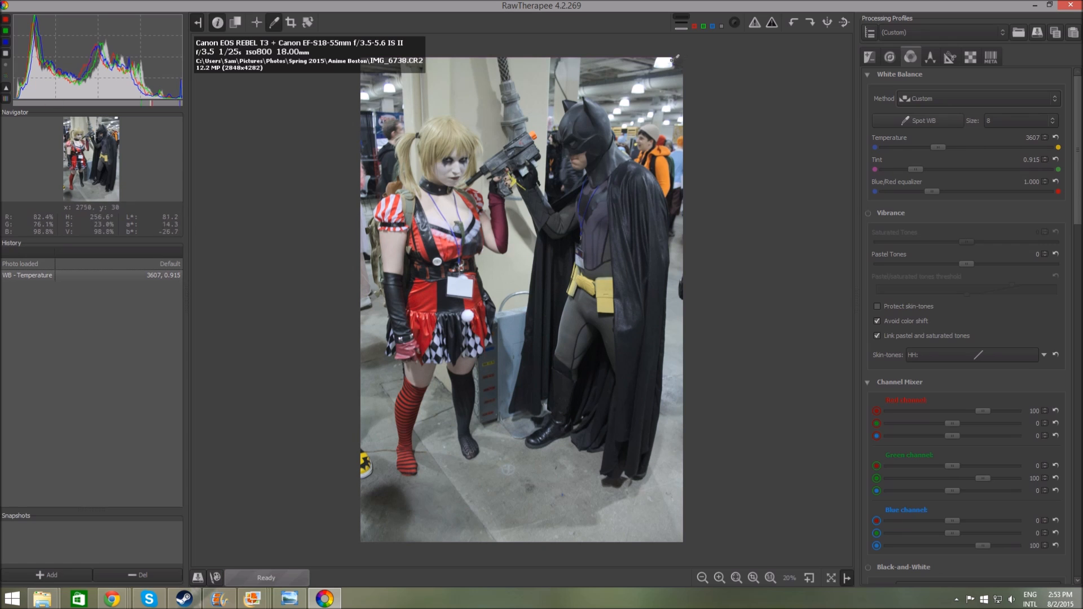
click(664, 61)
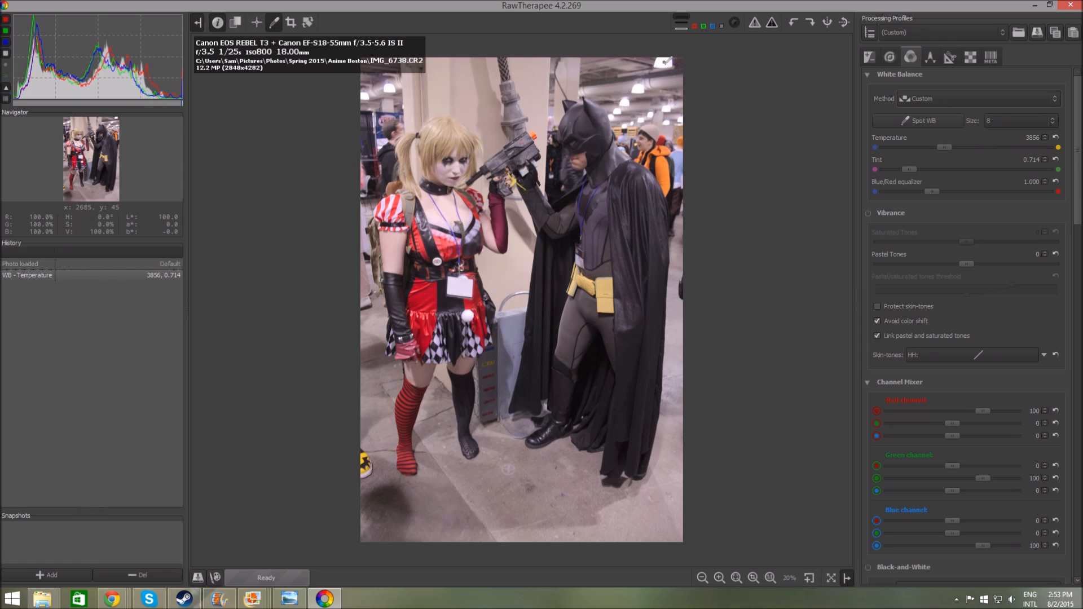
Try Spot WB samples on the blonde figure's white badge and the white pom-pom on the skirt
click(462, 288)
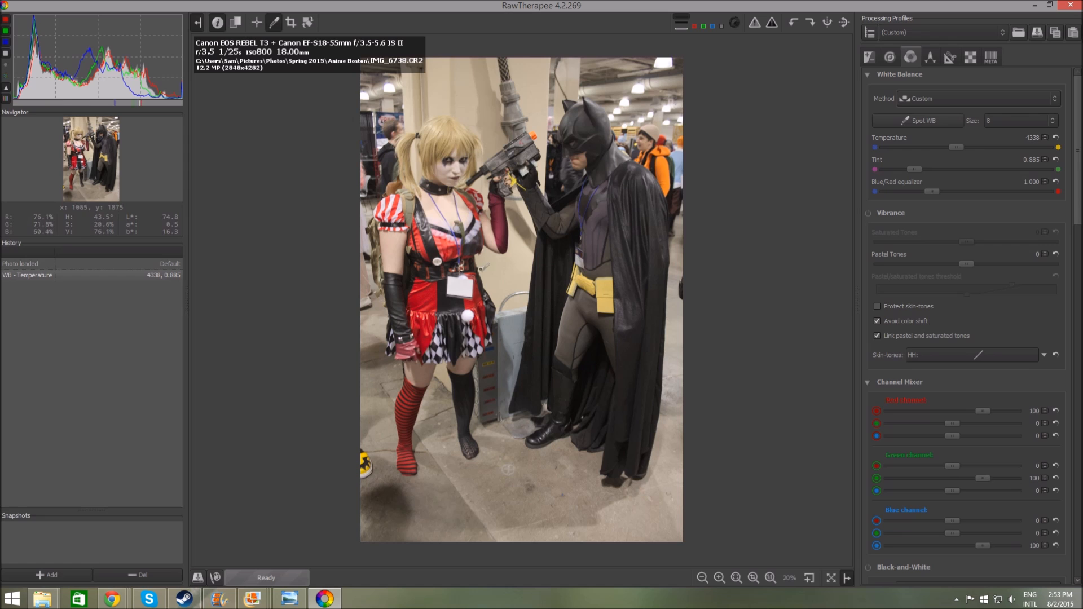
scroll(463, 292, up, 3)
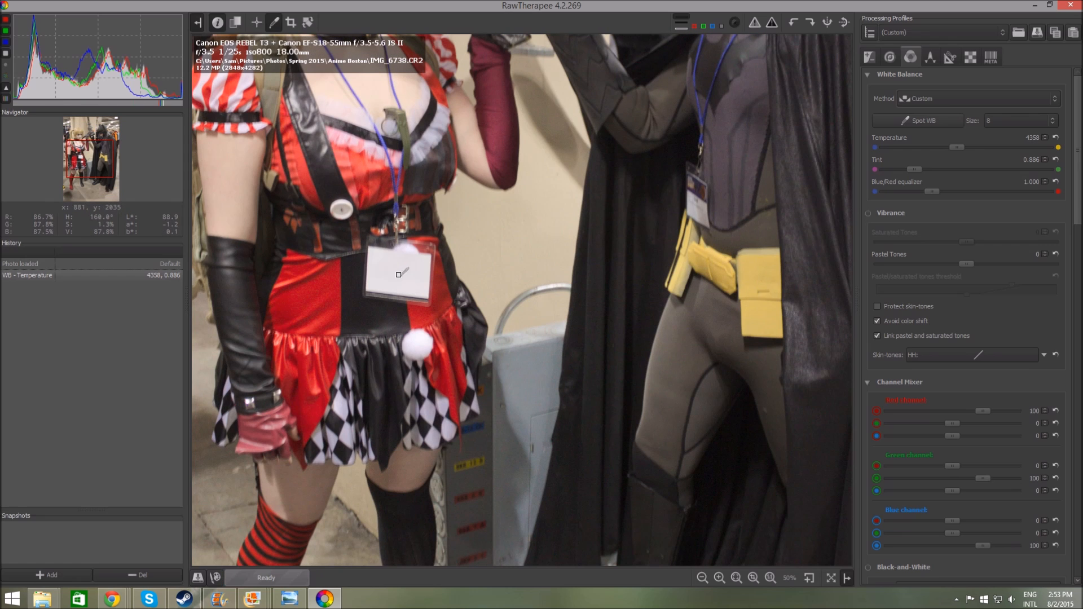
click(420, 343)
scroll(420, 343, down, 5)
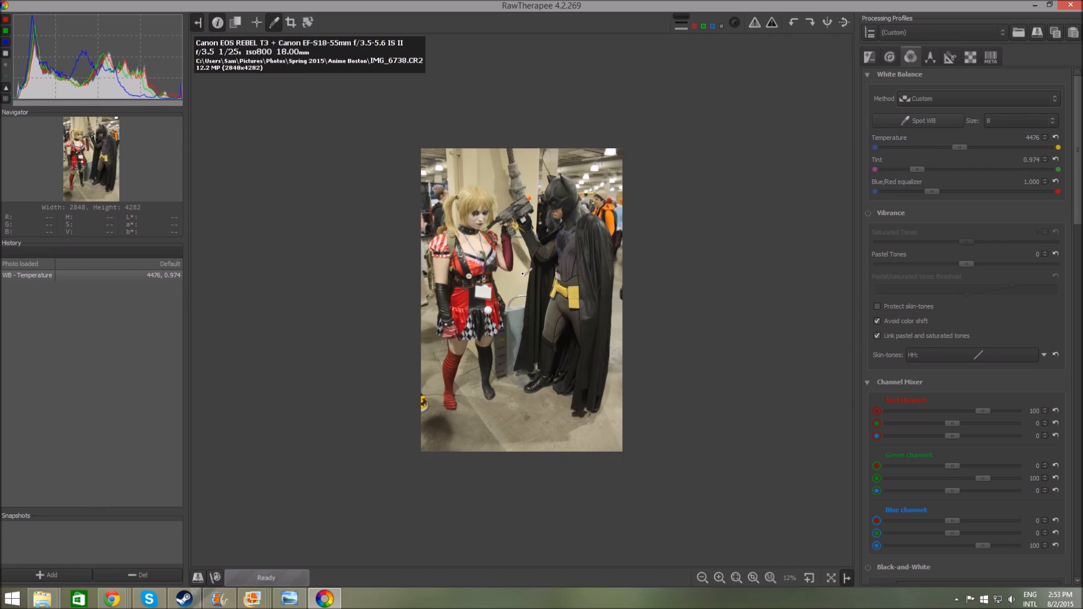
Try a Spot WB sample on the wall with the temperature adjusted to 3845, and undo the white balance changes
click(471, 172)
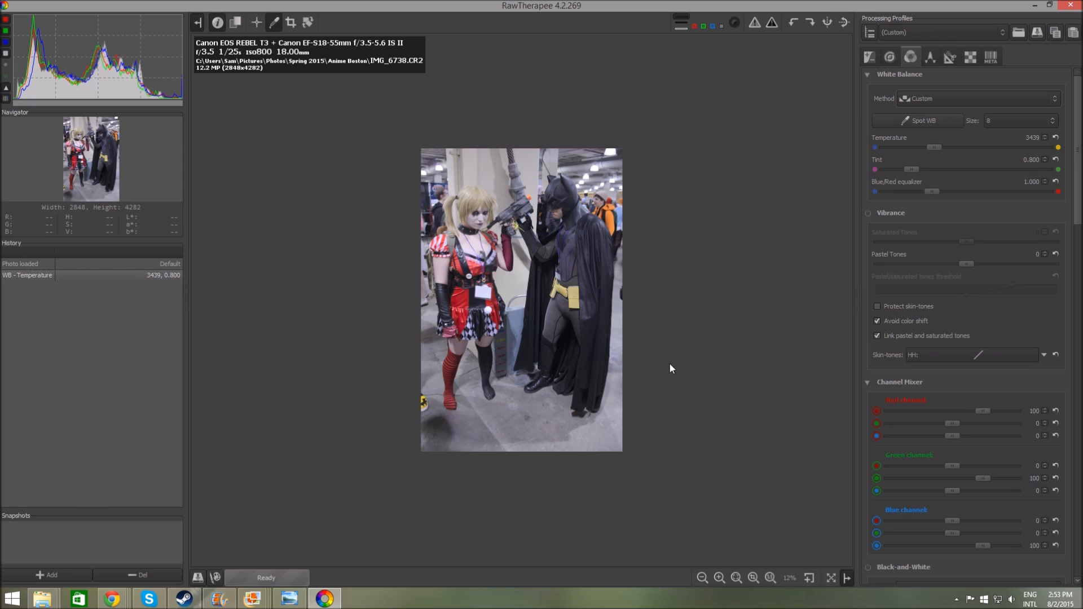
scroll(476, 326, up, 1)
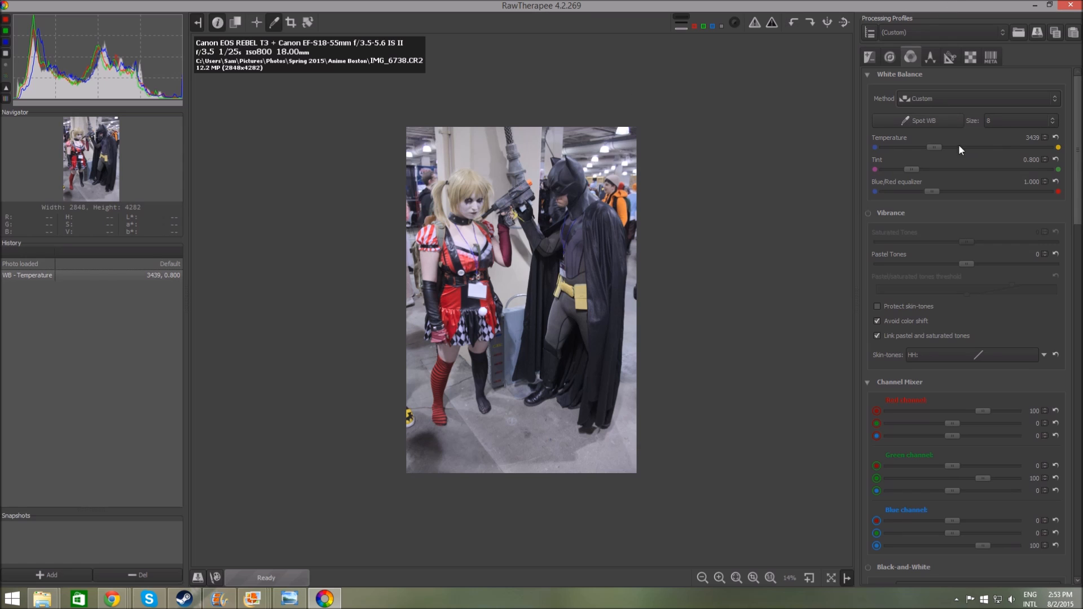
drag(936, 148, 950, 151)
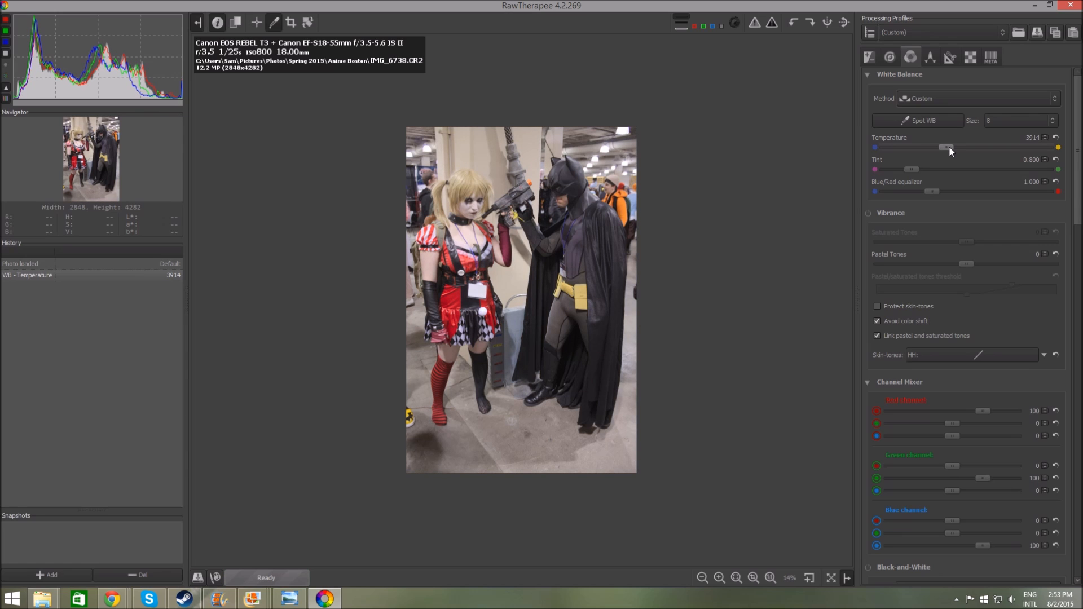
drag(952, 151, 946, 150)
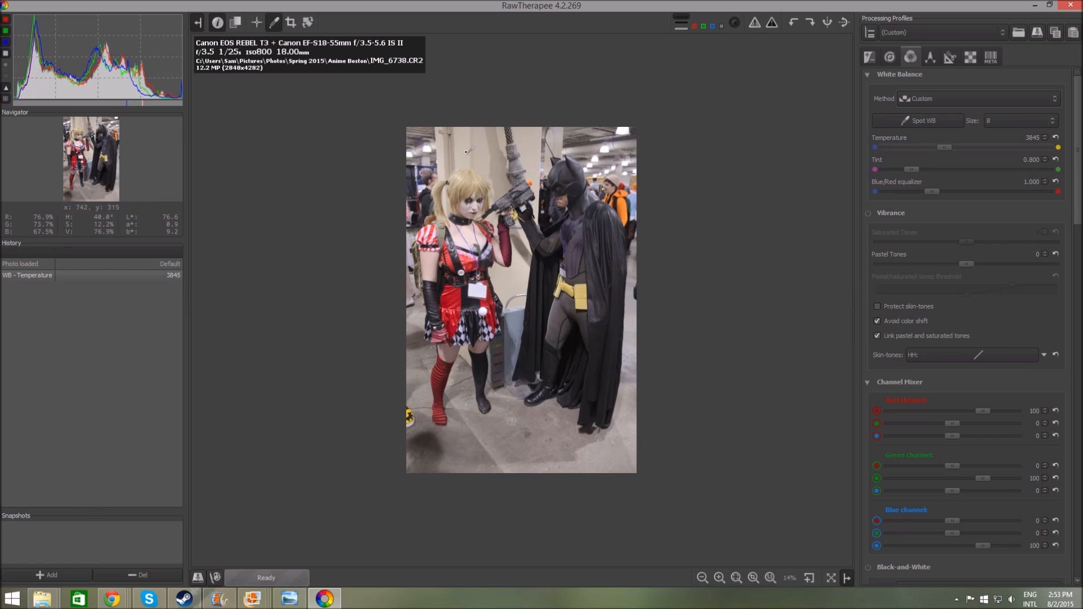
key(ctrl+z)
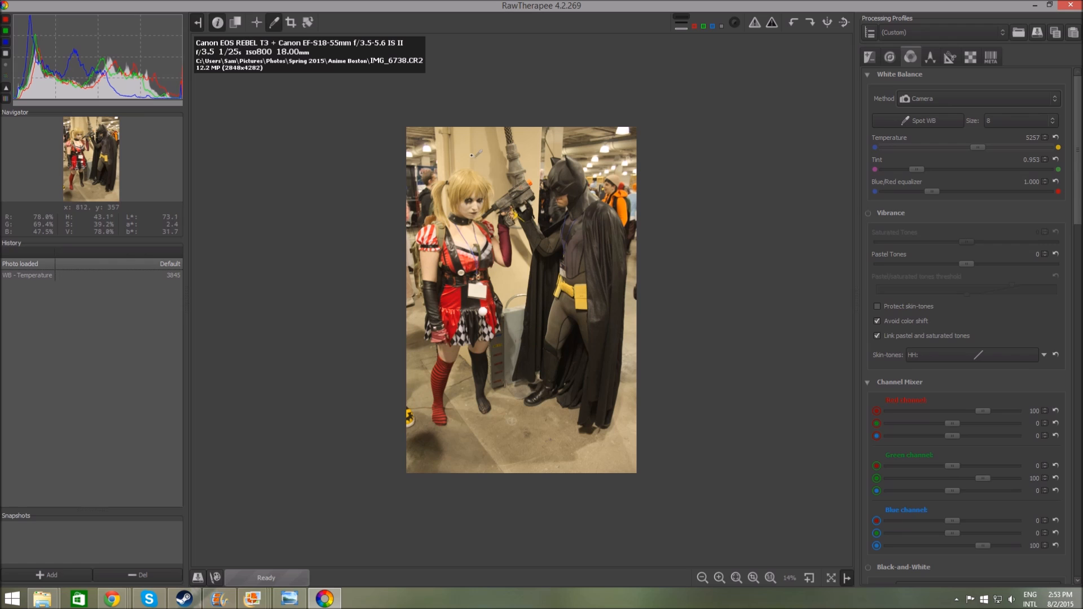
Set the white balance temperature to 3938 and the tint to 0.838
click(941, 148)
drag(947, 149, 921, 170)
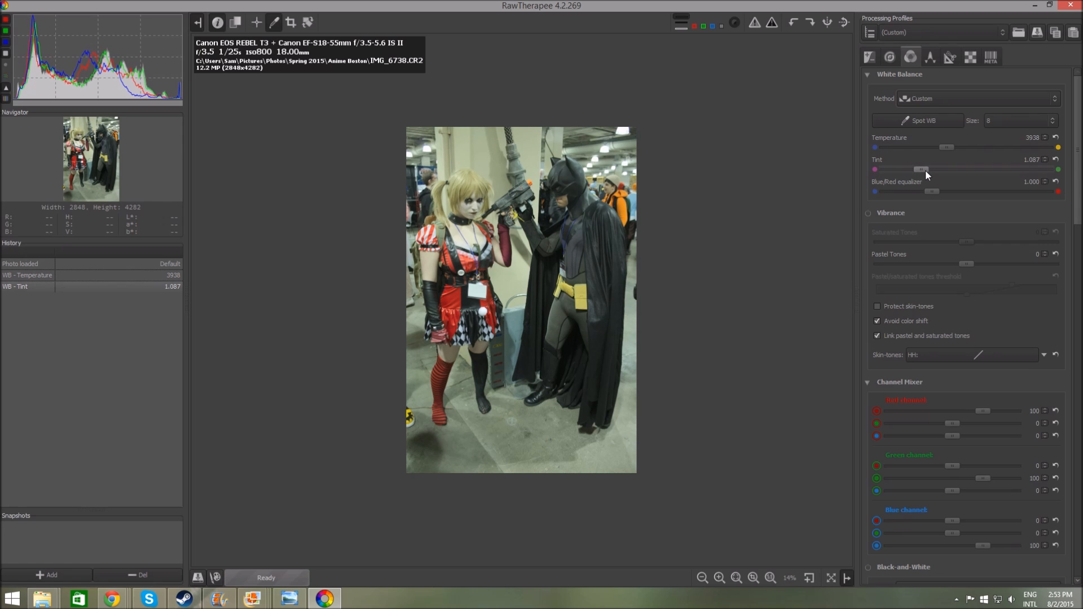
click(1055, 160)
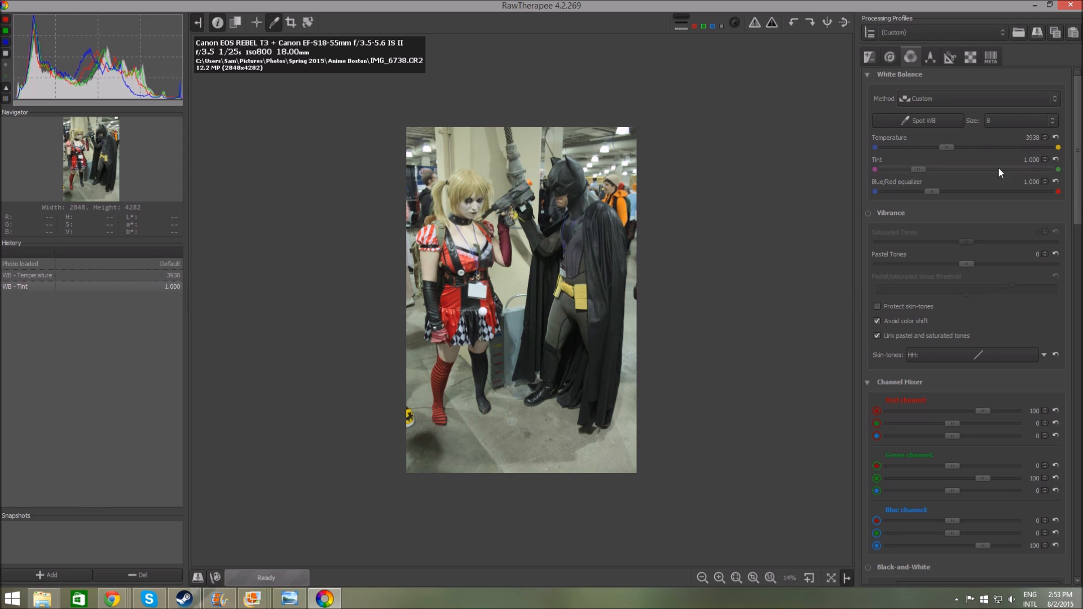
drag(919, 167, 915, 170)
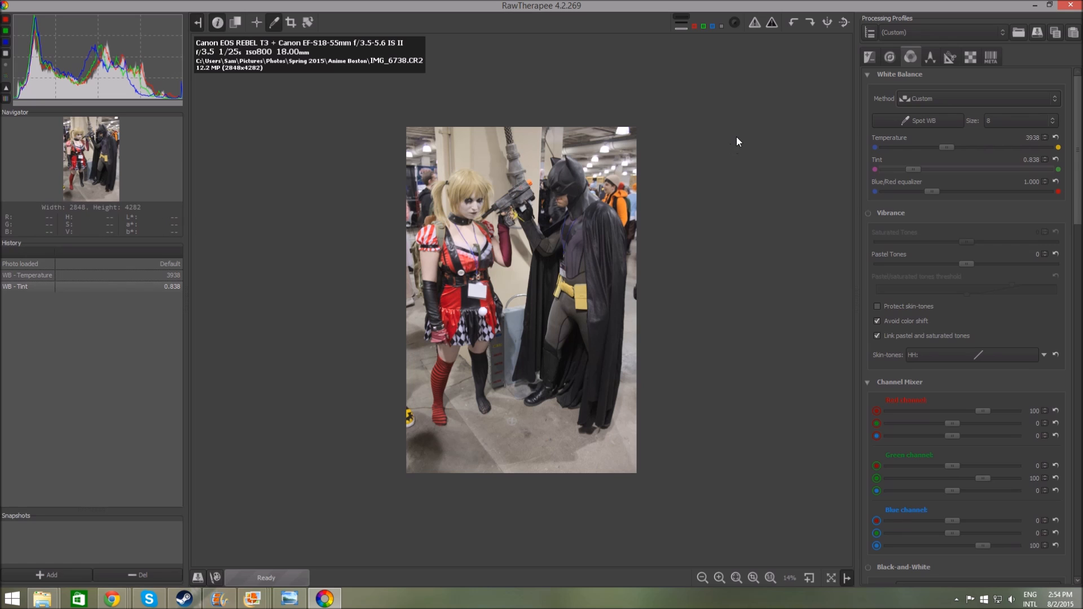
scroll(577, 133, down, 1)
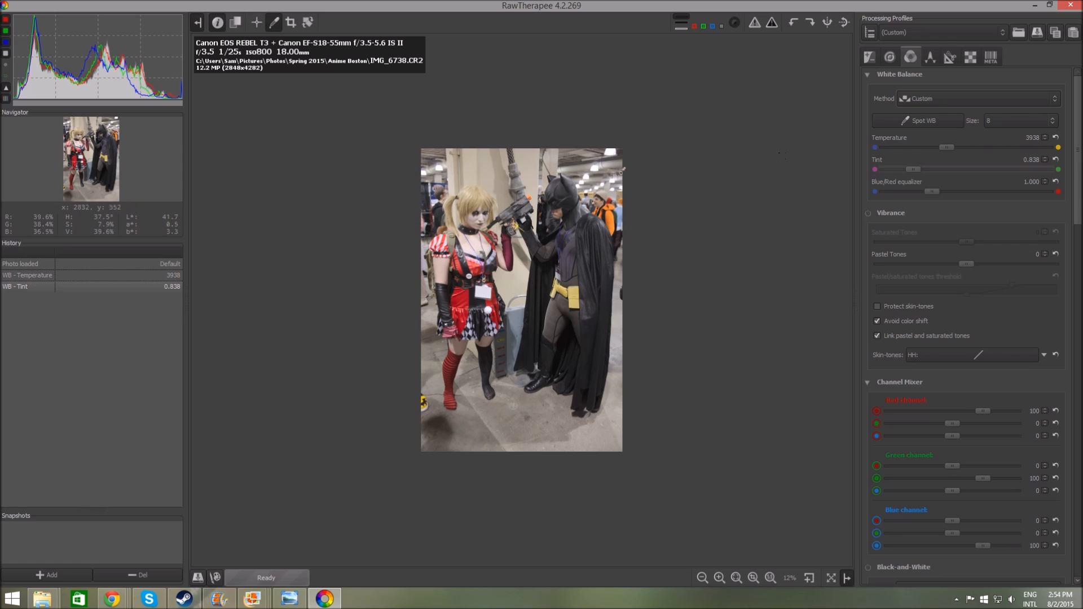
scroll(674, 144, up, 2)
drag(950, 149, 946, 149)
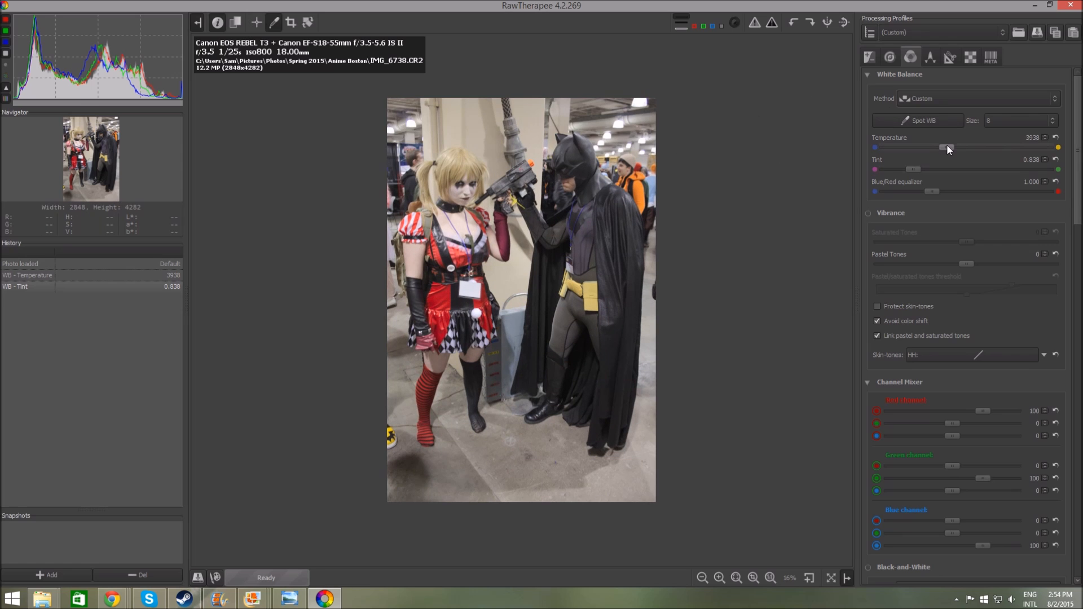